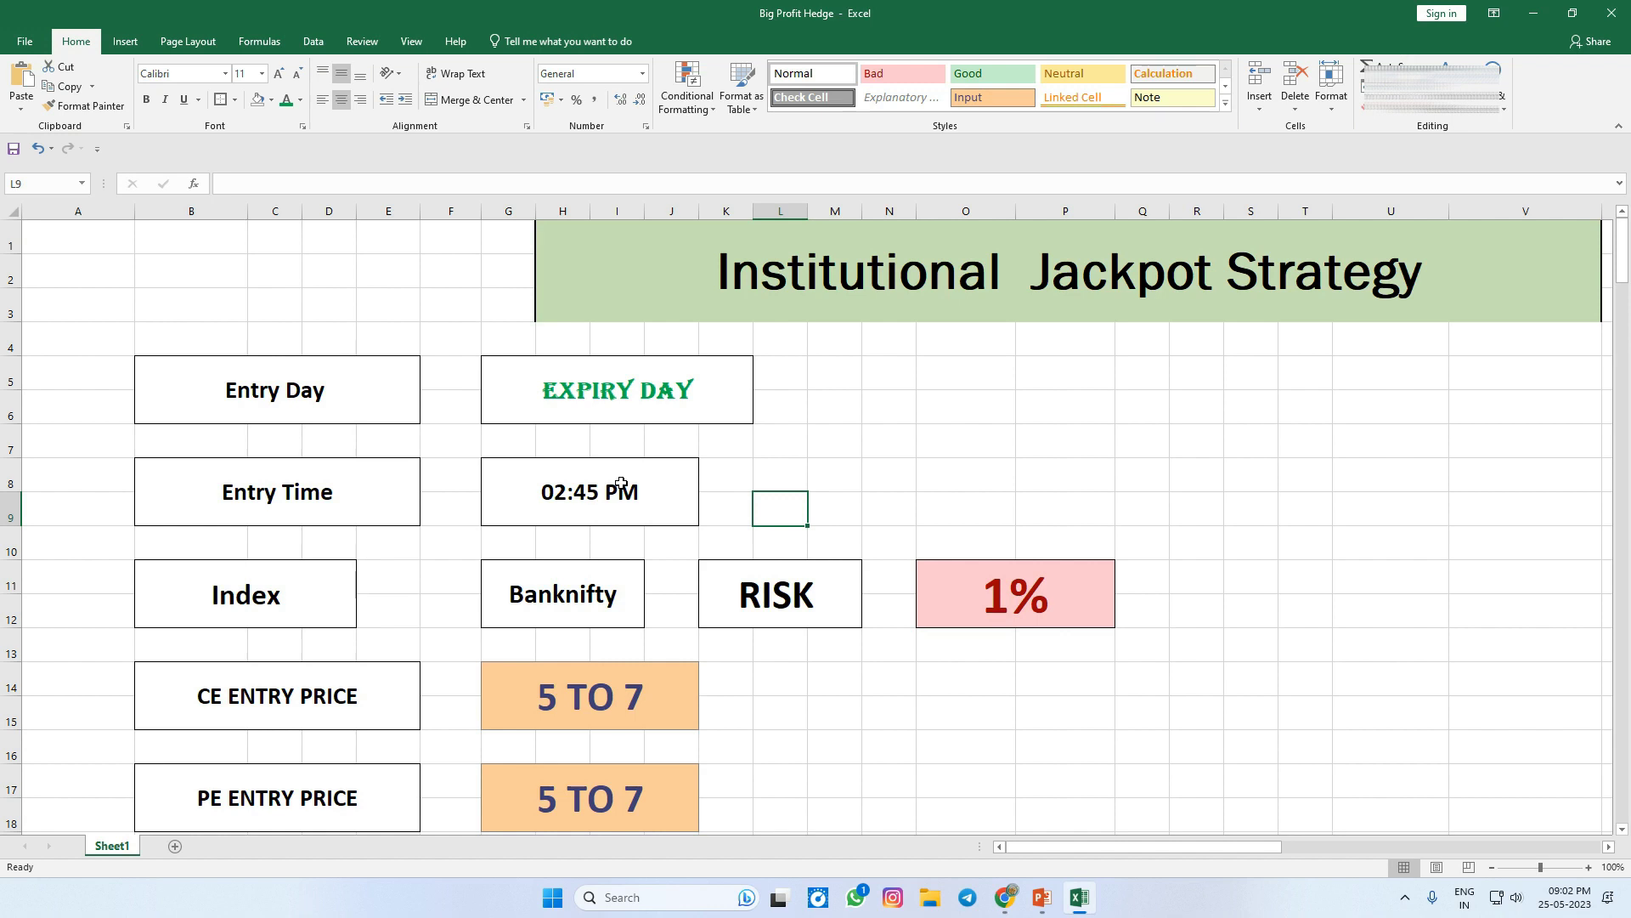
- Review the strategy's entry, target, exit and lot-size rules, and inspect the CE and PE lot formulas in D32 and D33
{"action": "scroll", "coordinate": [621, 483], "scroll_direction": "down", "scroll_amount": 1}
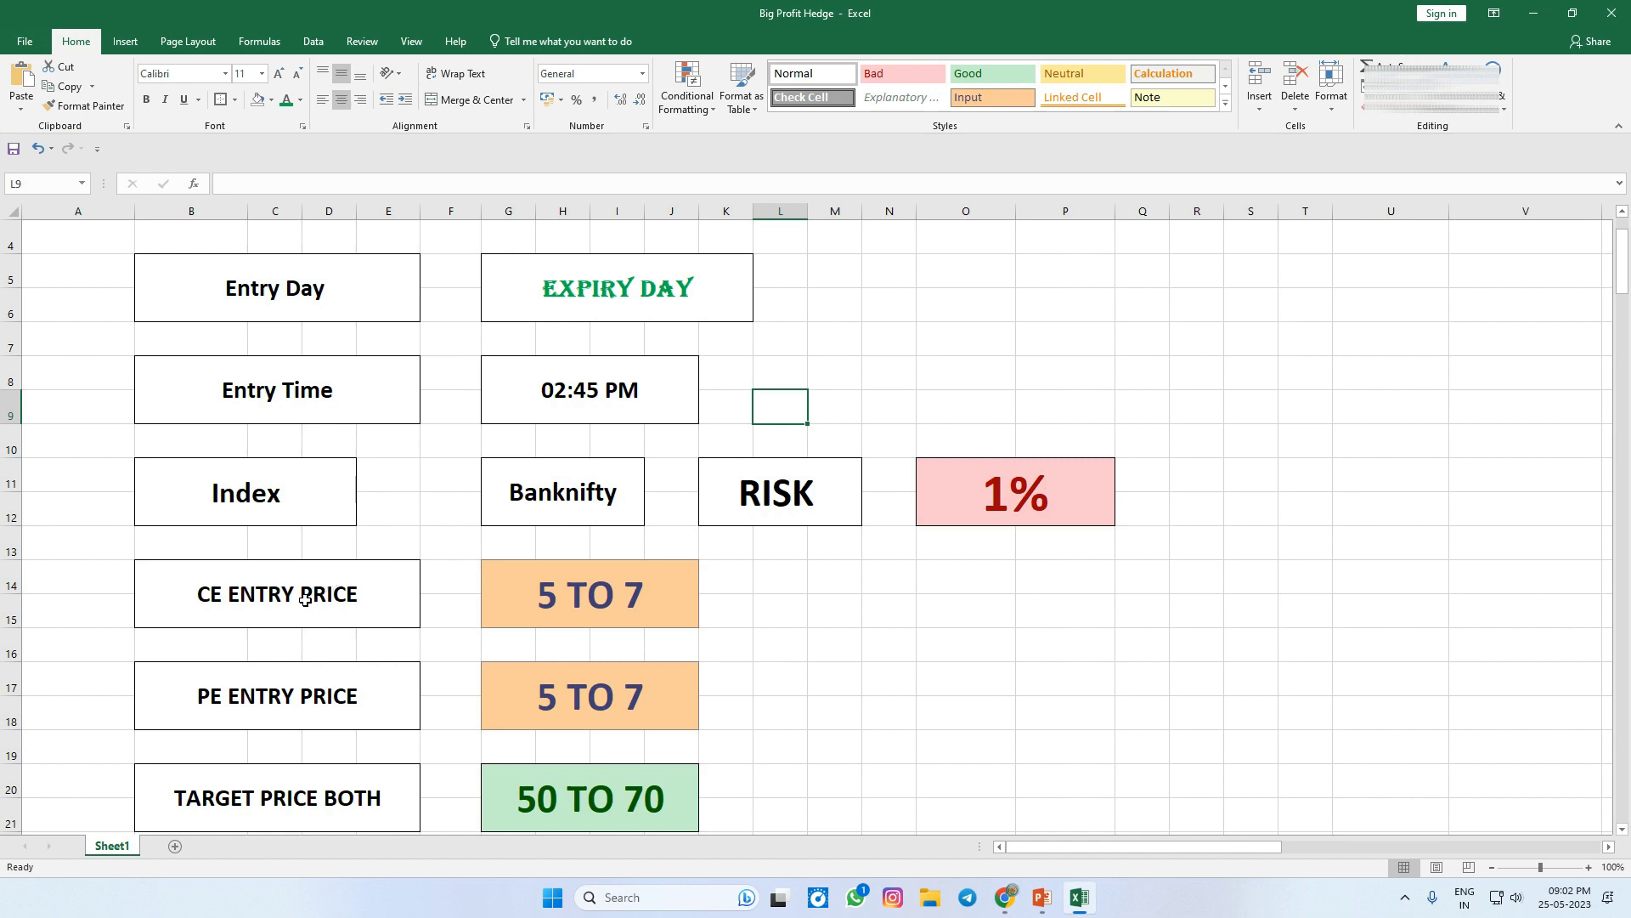
{"action": "left_click", "coordinate": [127, 601]}
{"action": "left_click", "coordinate": [416, 571]}
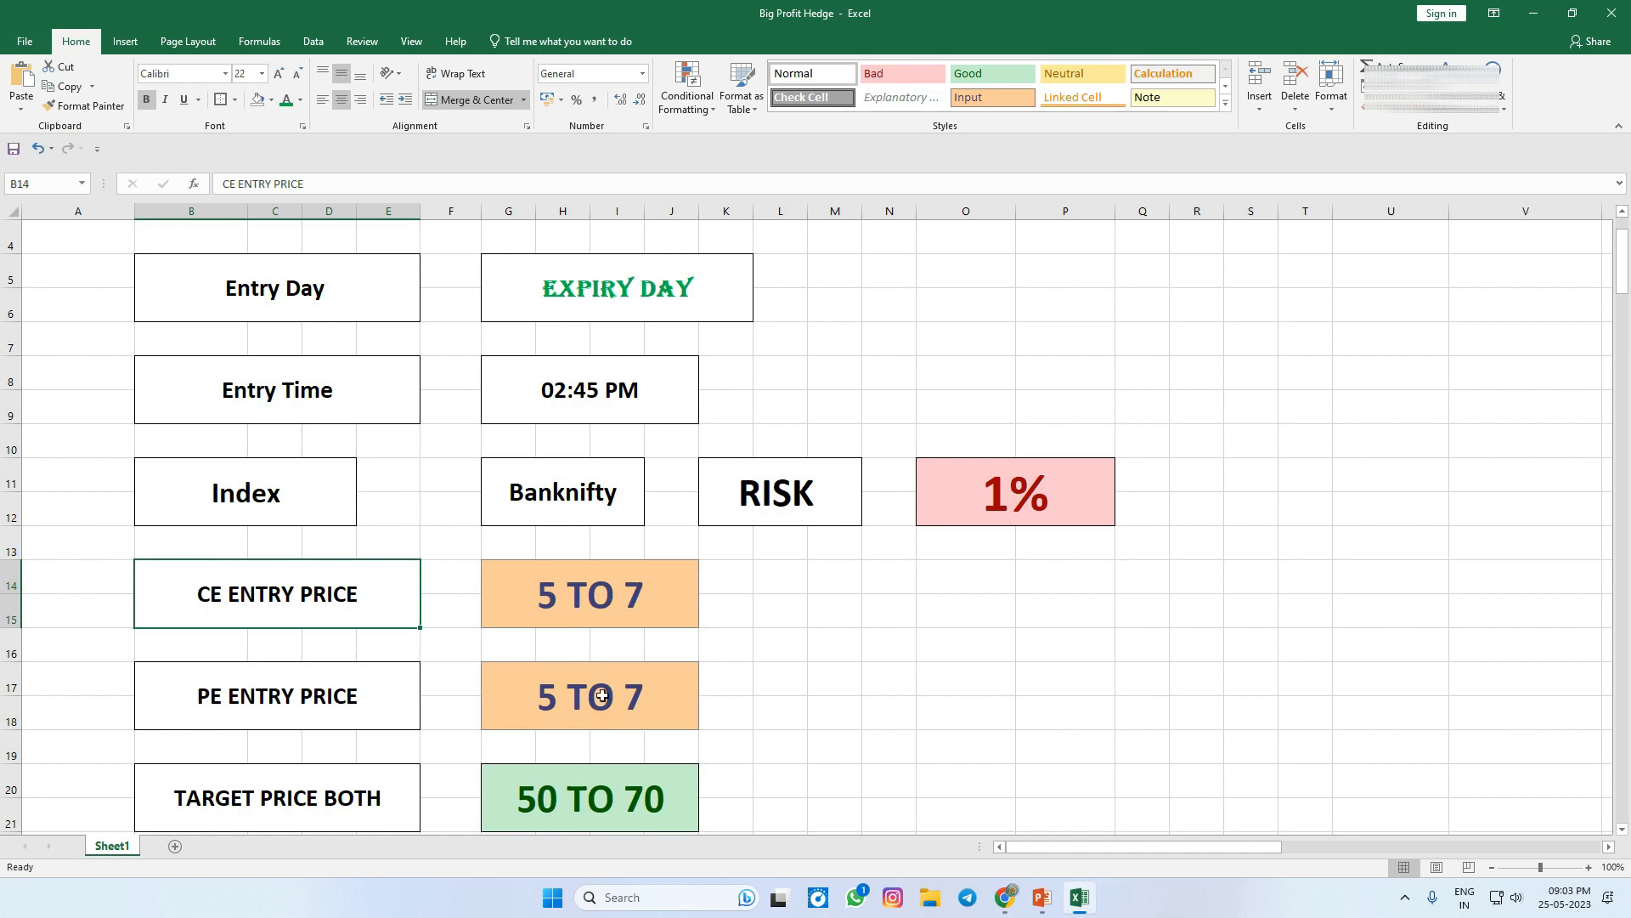
{"action": "scroll", "coordinate": [510, 690], "scroll_direction": "down", "scroll_amount": 1}
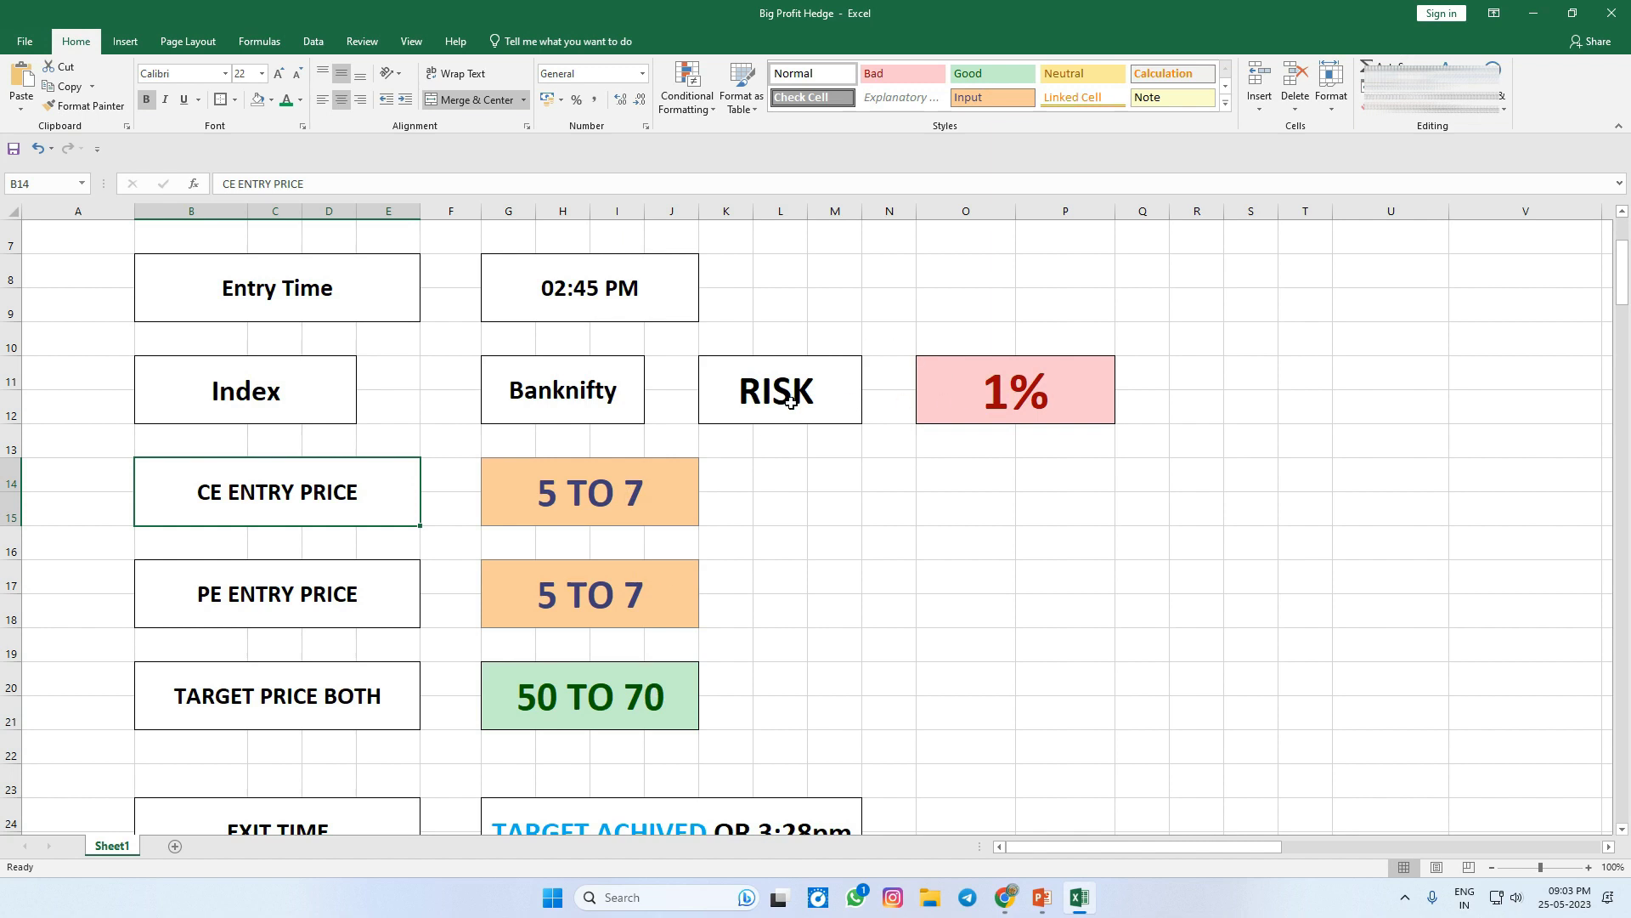
{"action": "scroll", "coordinate": [767, 586], "scroll_direction": "down", "scroll_amount": 2}
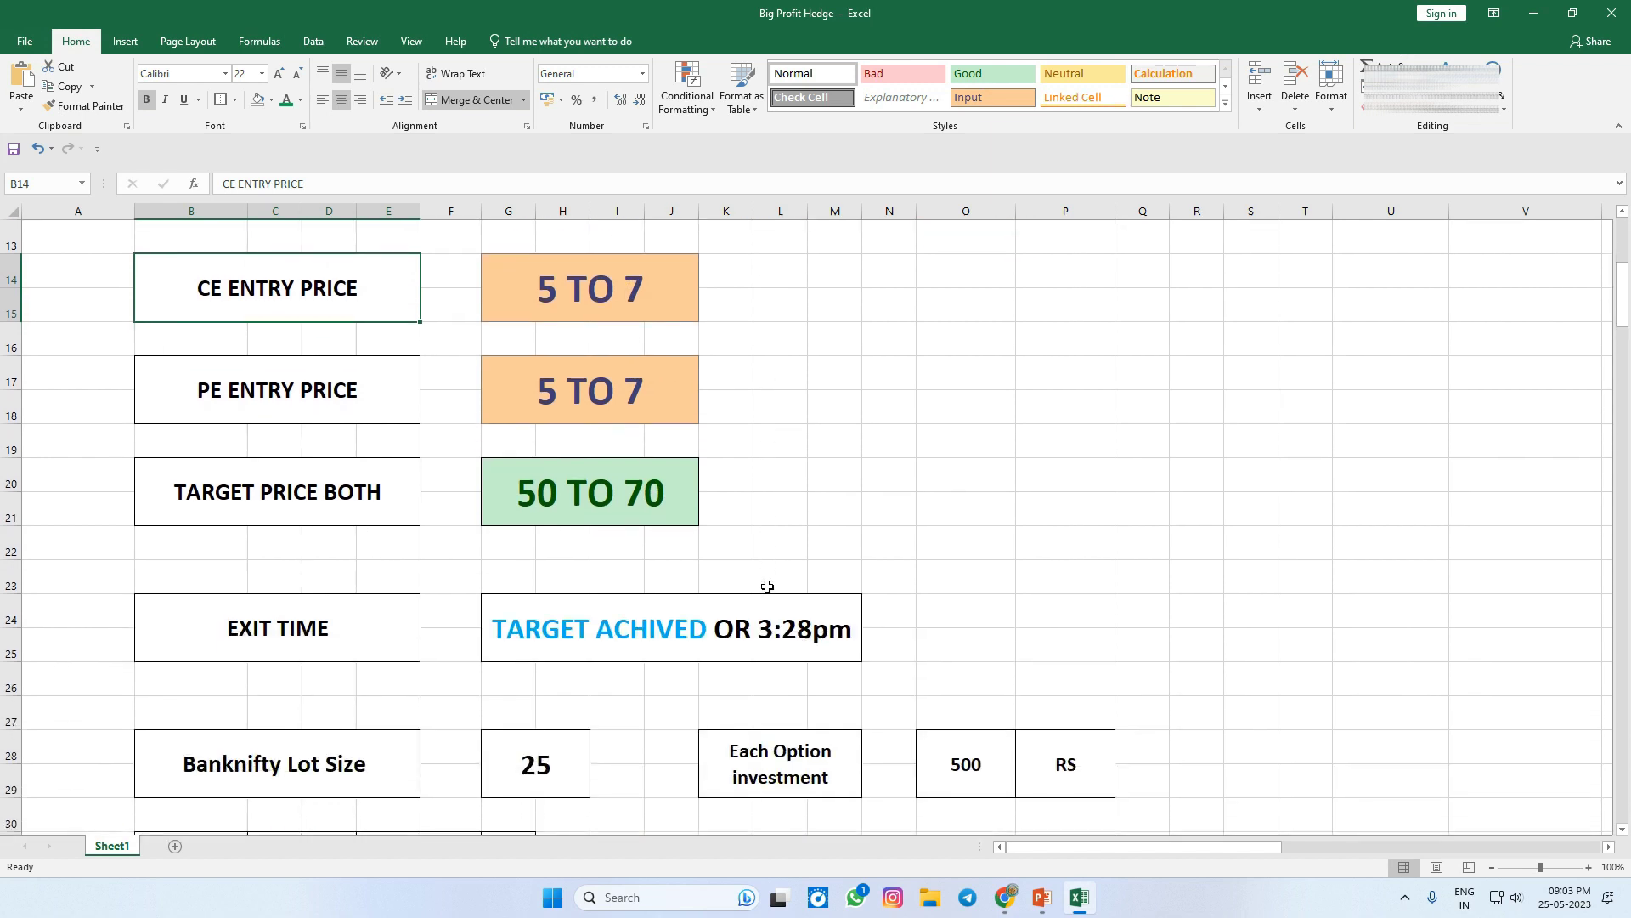
{"action": "scroll", "coordinate": [767, 586], "scroll_direction": "down", "scroll_amount": 1}
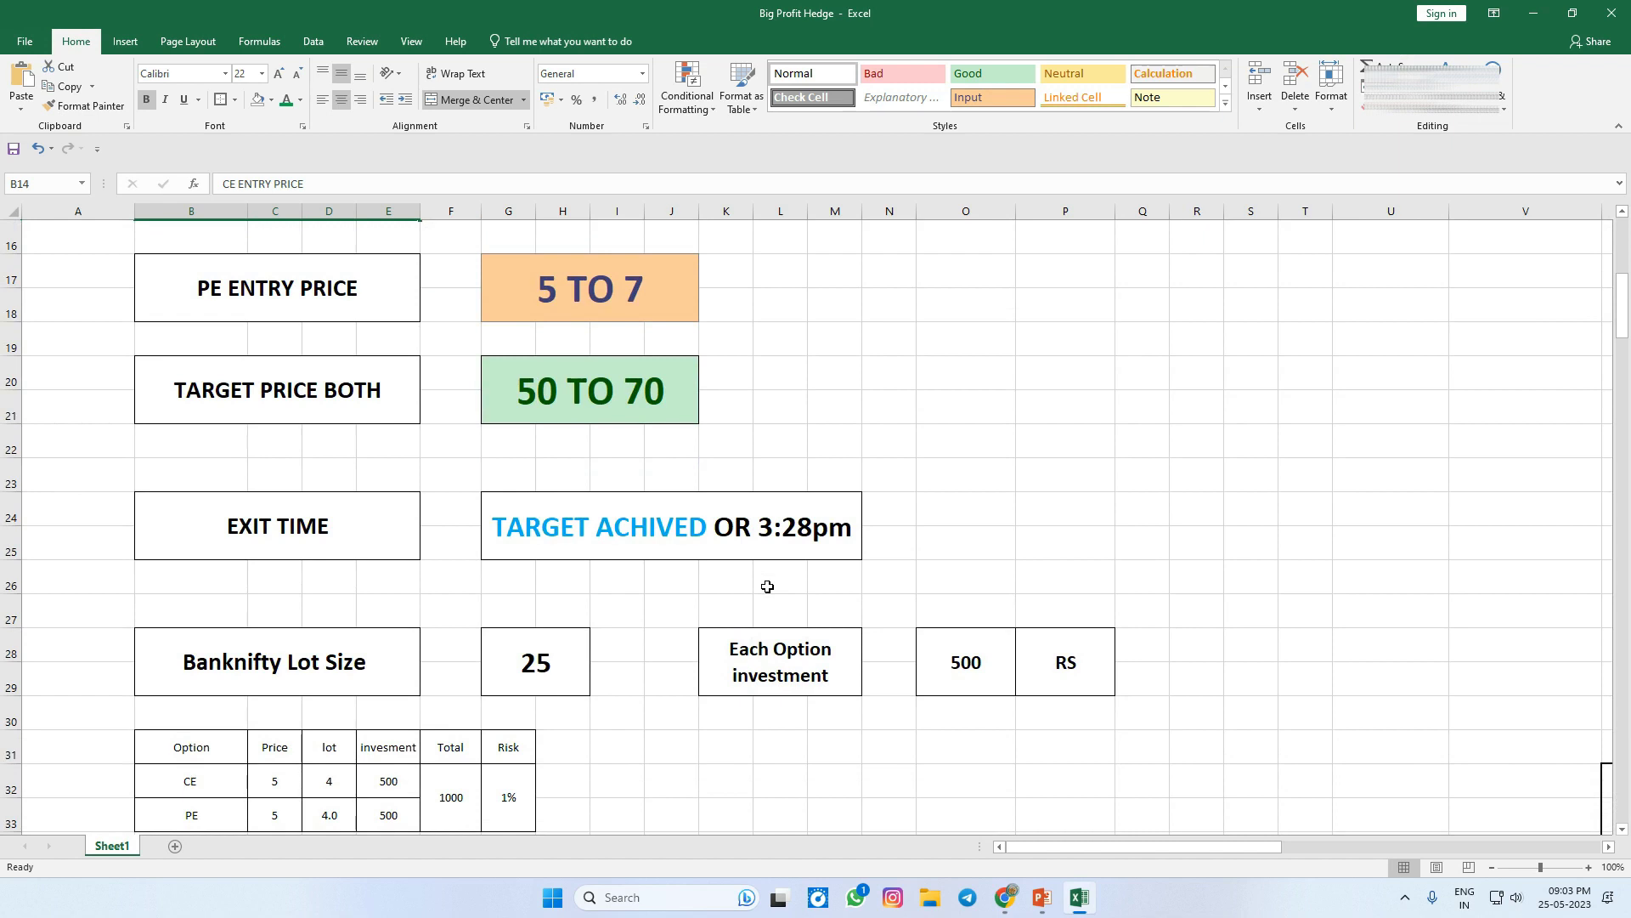
{"action": "scroll", "coordinate": [768, 587], "scroll_direction": "down", "scroll_amount": 2}
{"action": "scroll", "coordinate": [608, 715], "scroll_direction": "up", "scroll_amount": 1}
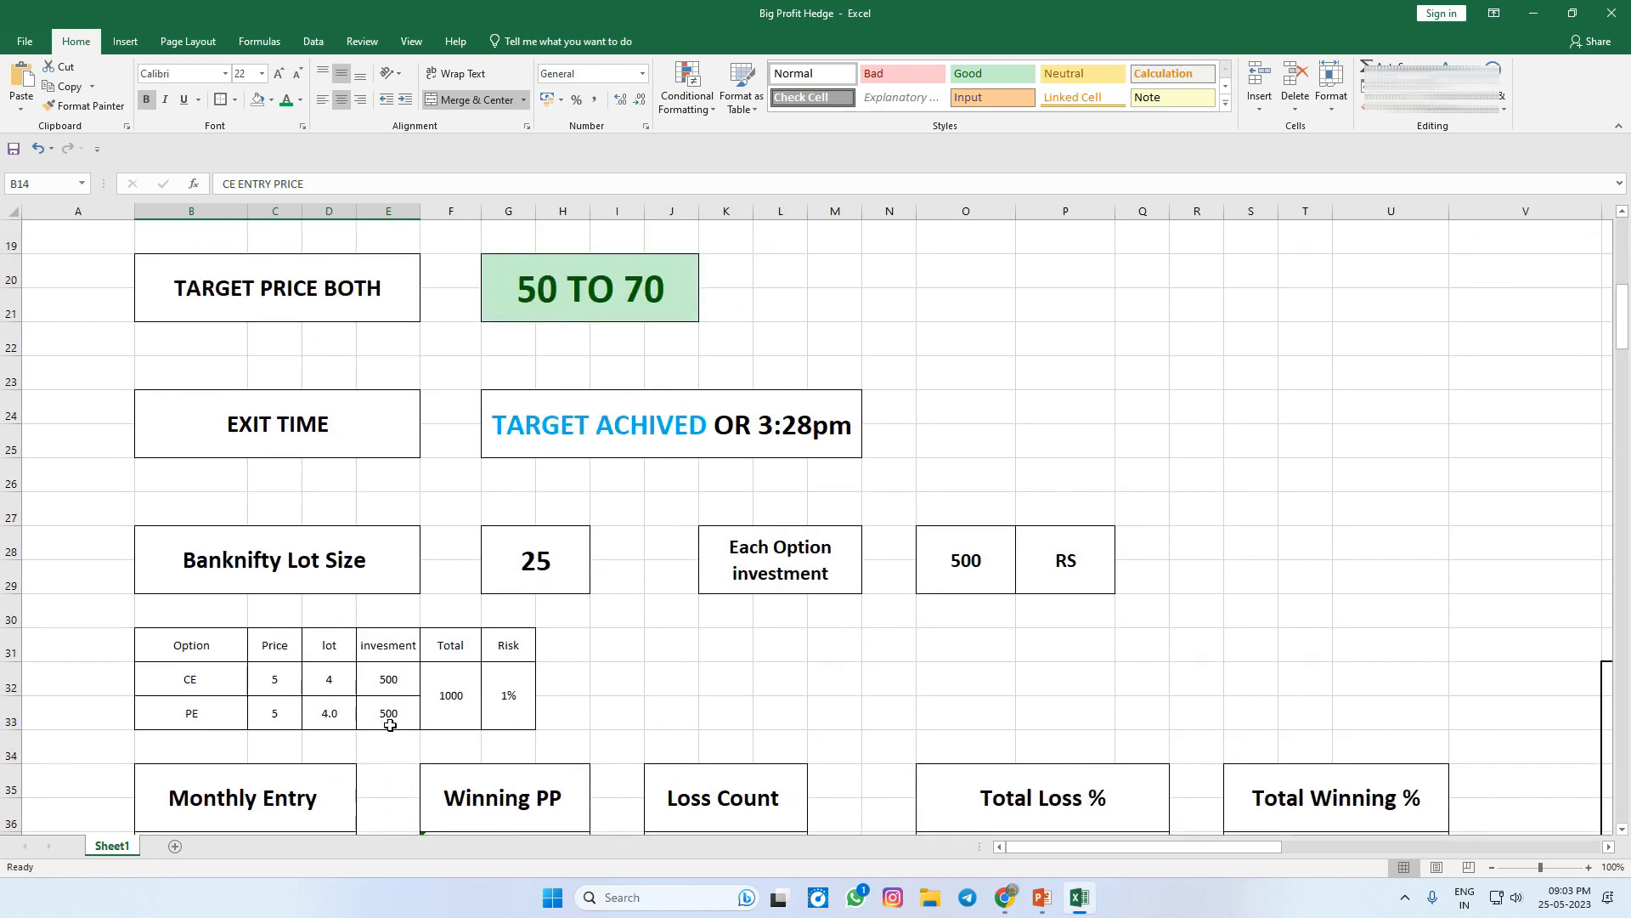
{"action": "left_click", "coordinate": [336, 678]}
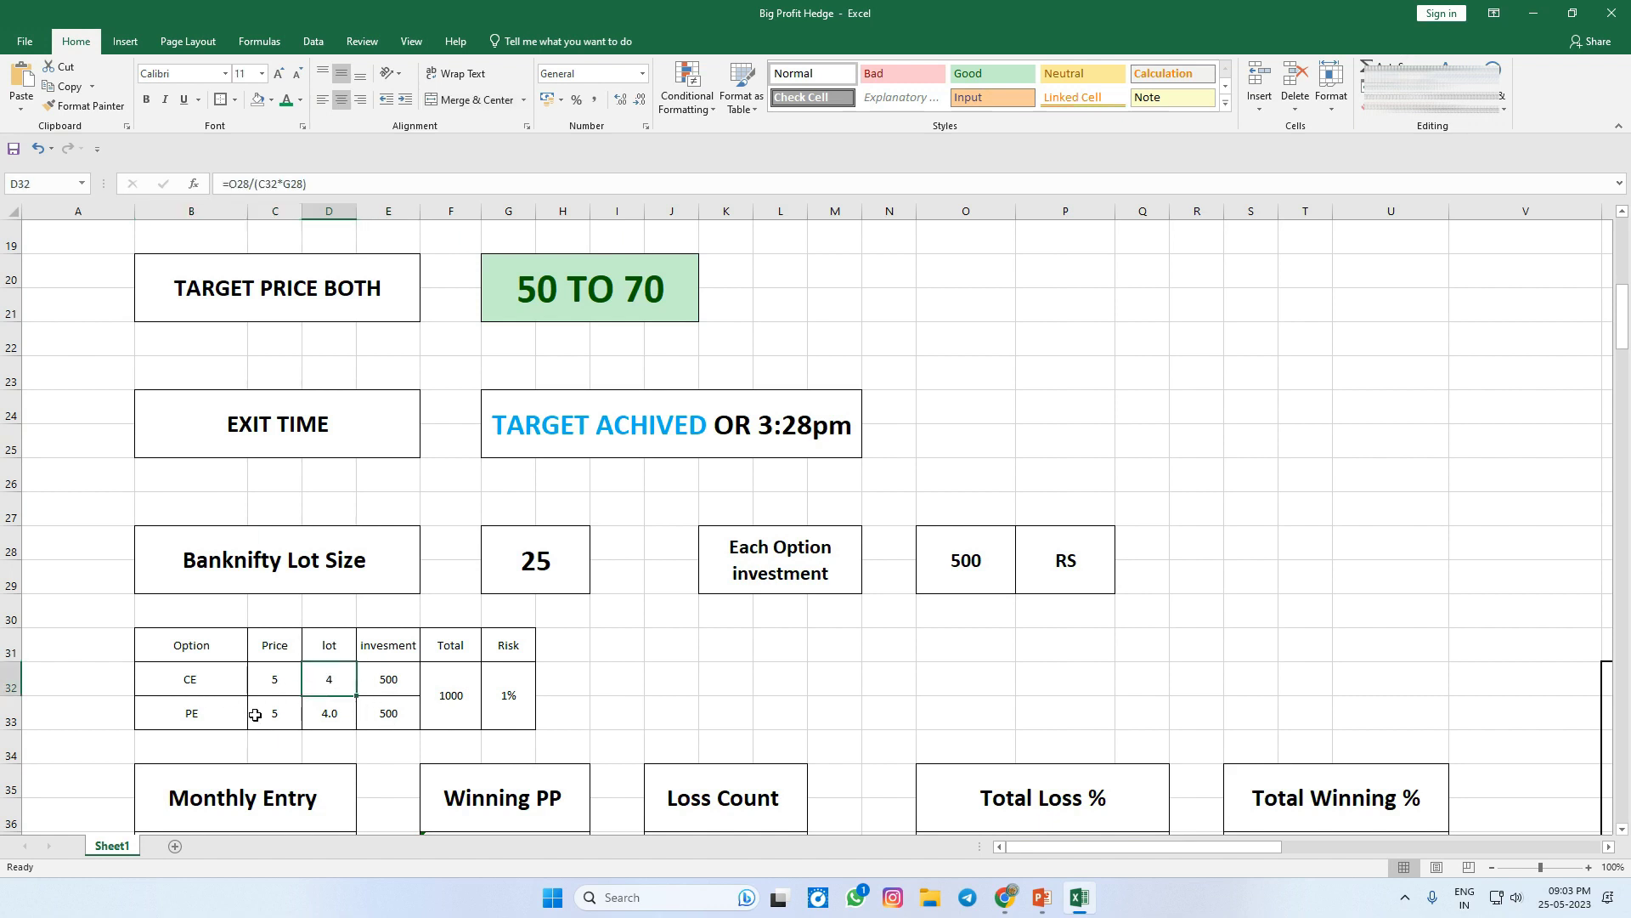
{"action": "left_click", "coordinate": [332, 720]}
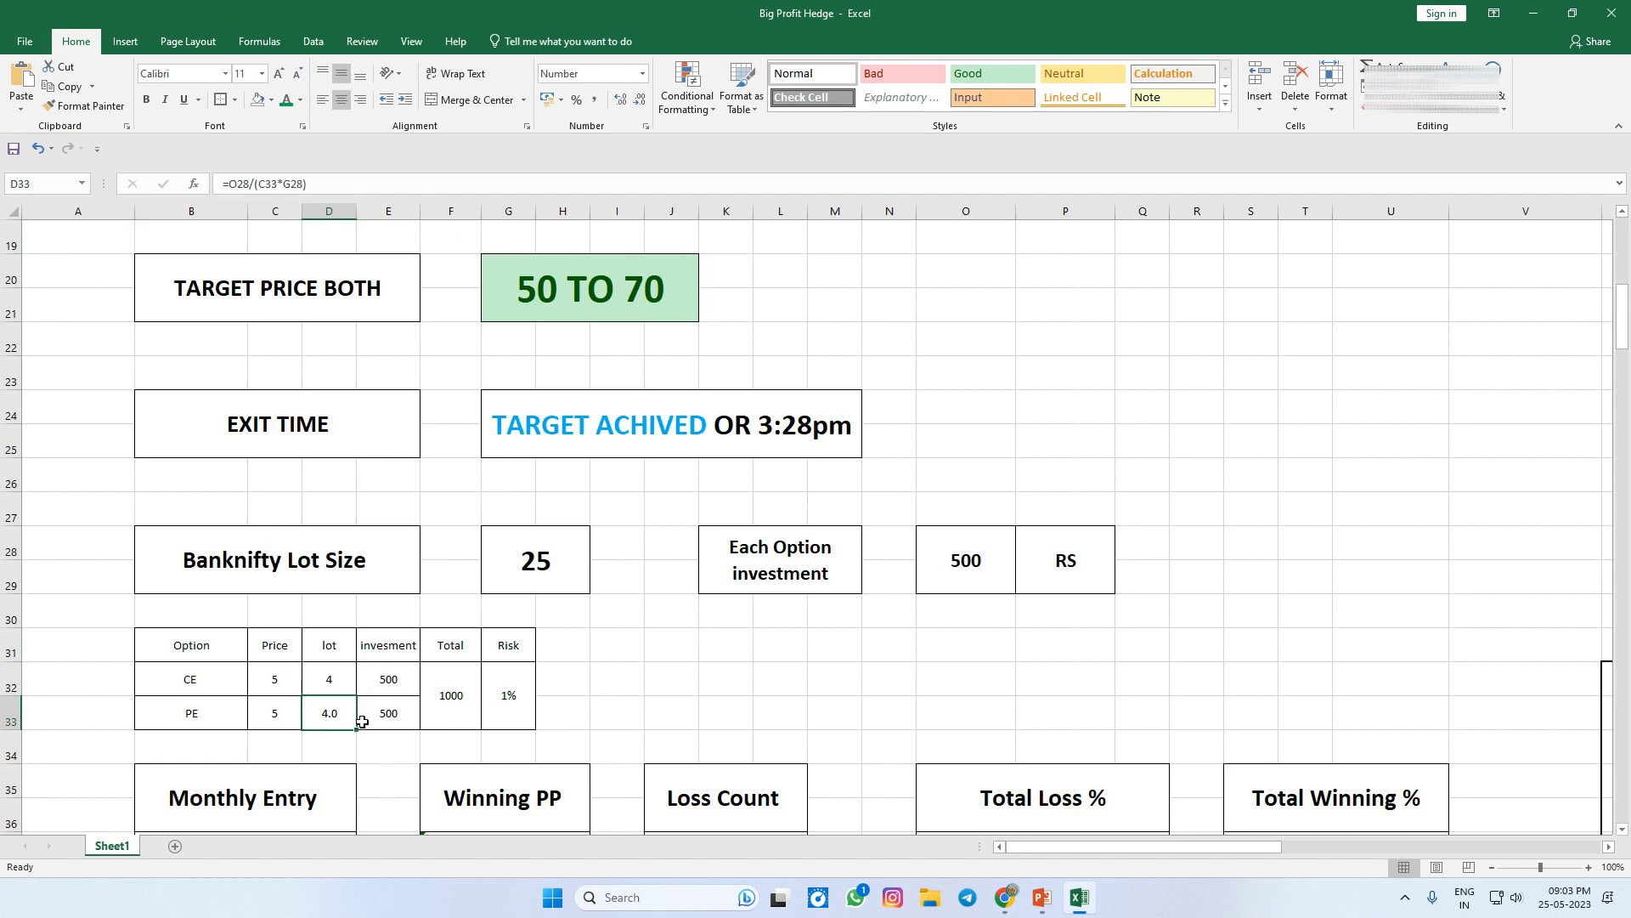
- Set the PE option price in C33 to 6 and inspect the PE lot calculation
{"action": "left_click", "coordinate": [276, 712]}
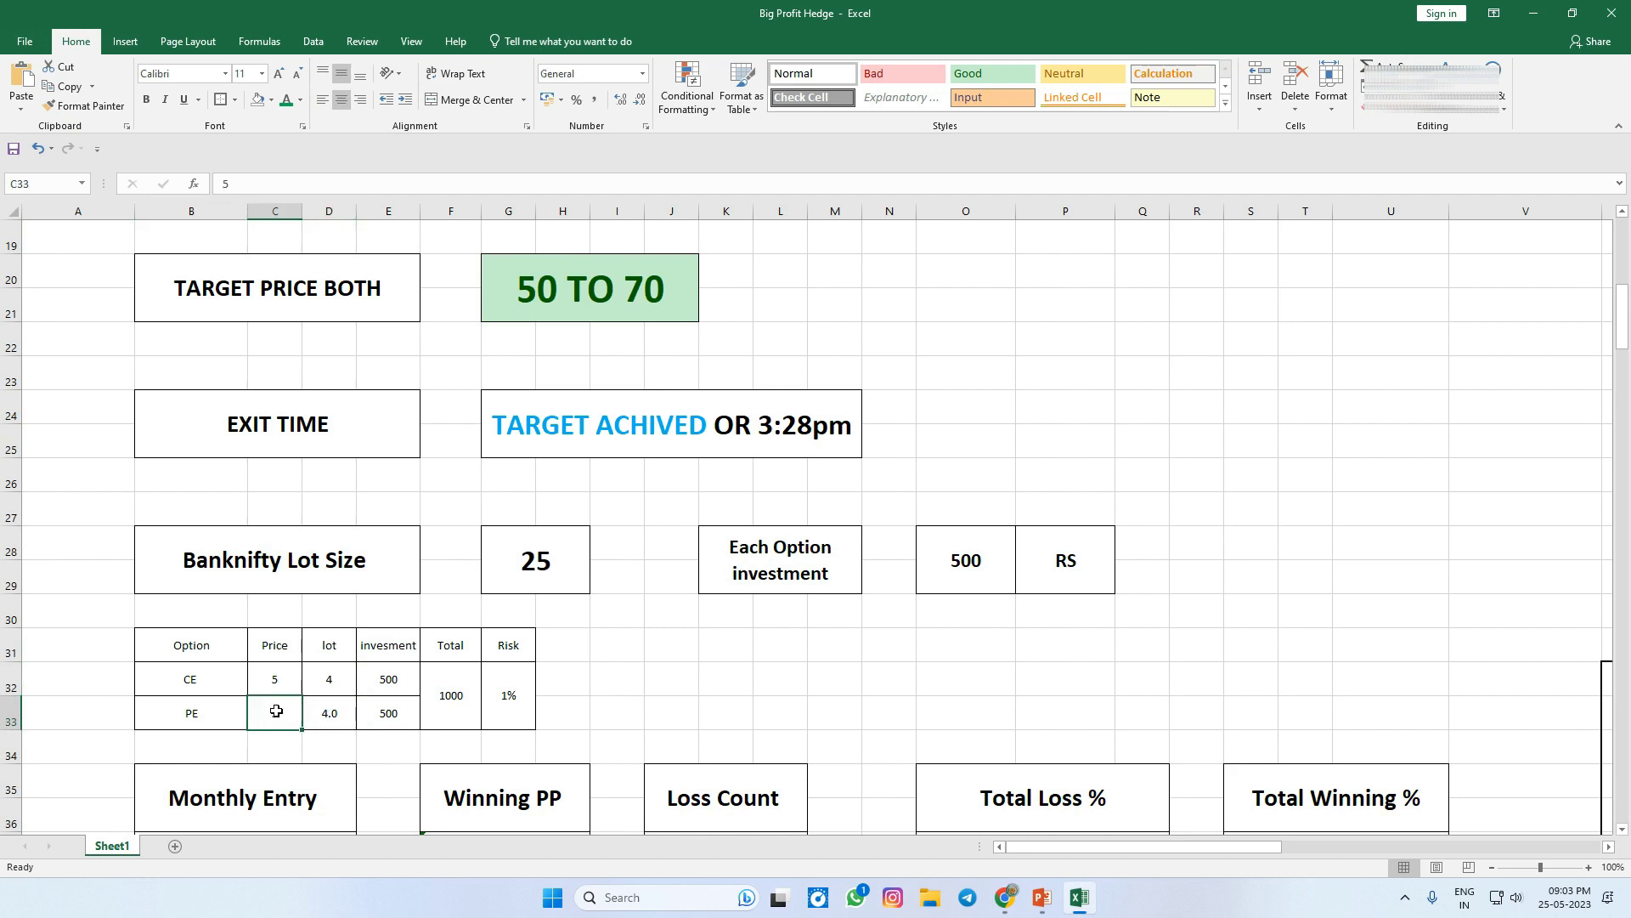
{"action": "type", "text": "6"}
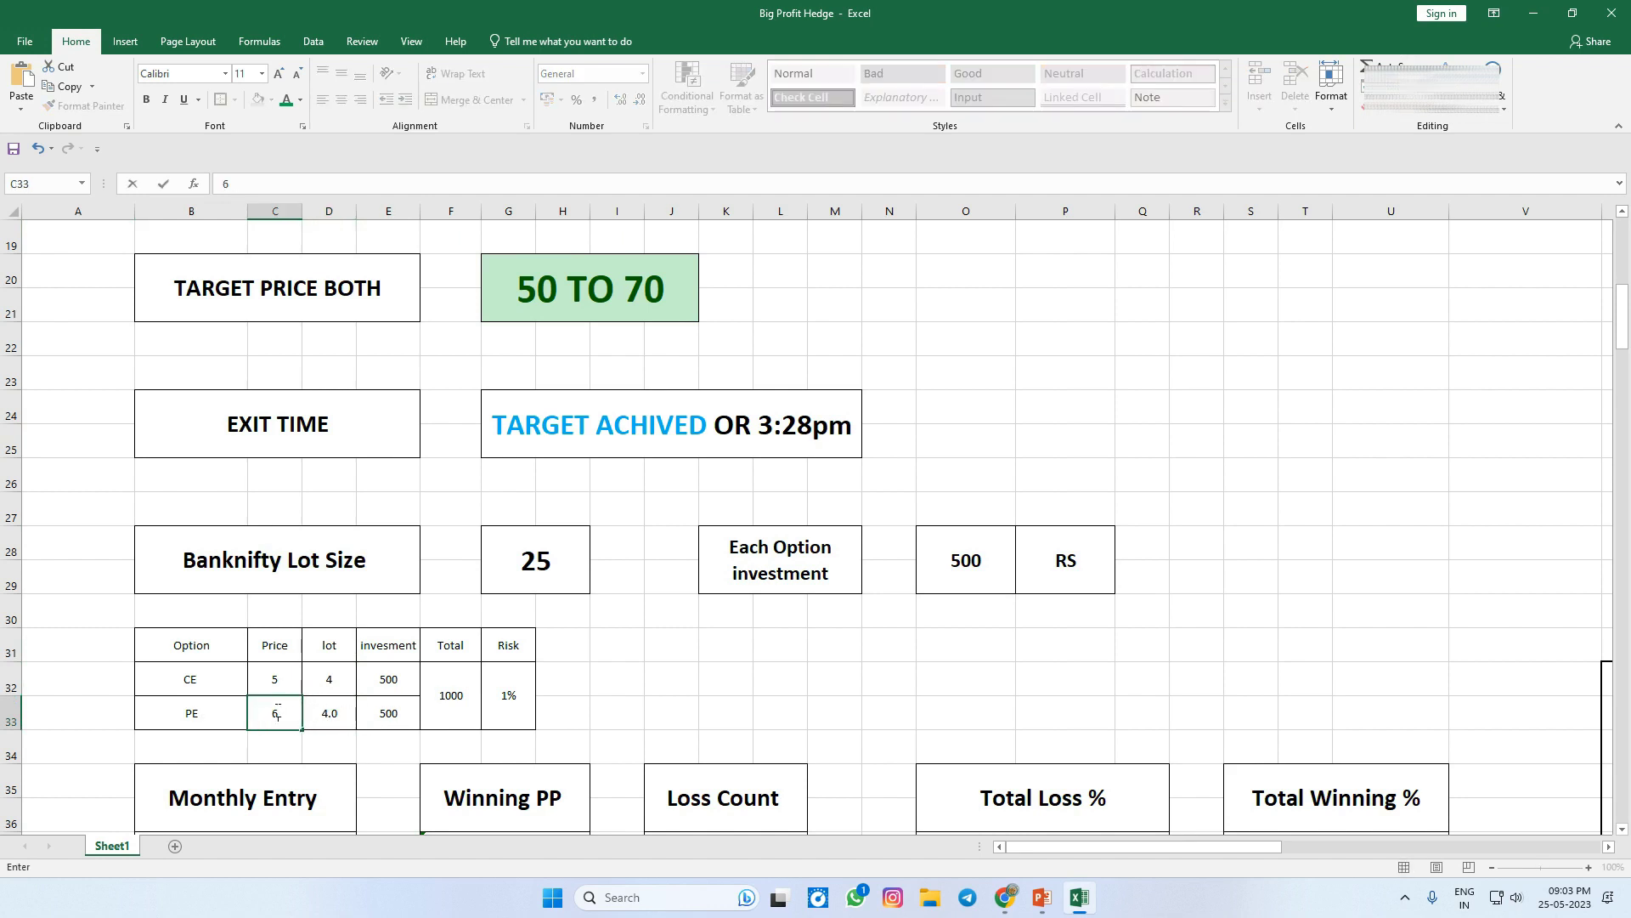
{"action": "key", "text": "Return"}
{"action": "left_click", "coordinate": [312, 721]}
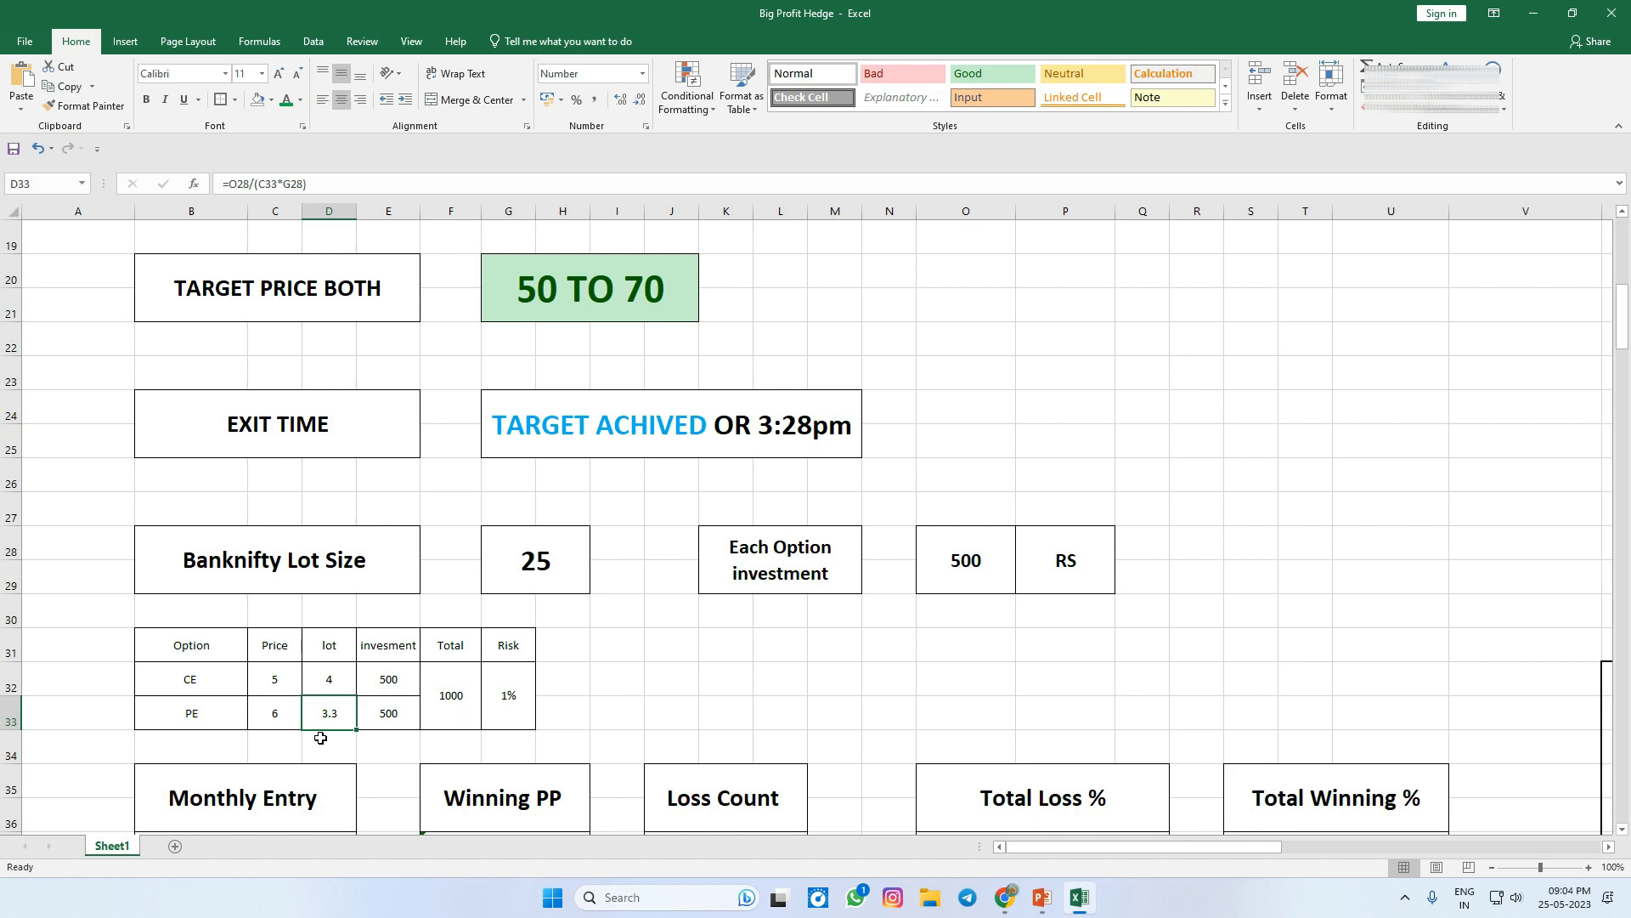
- Restore the PE option price in C33 to 5
{"action": "key", "text": "Left"}
{"action": "type", "text": "4"}
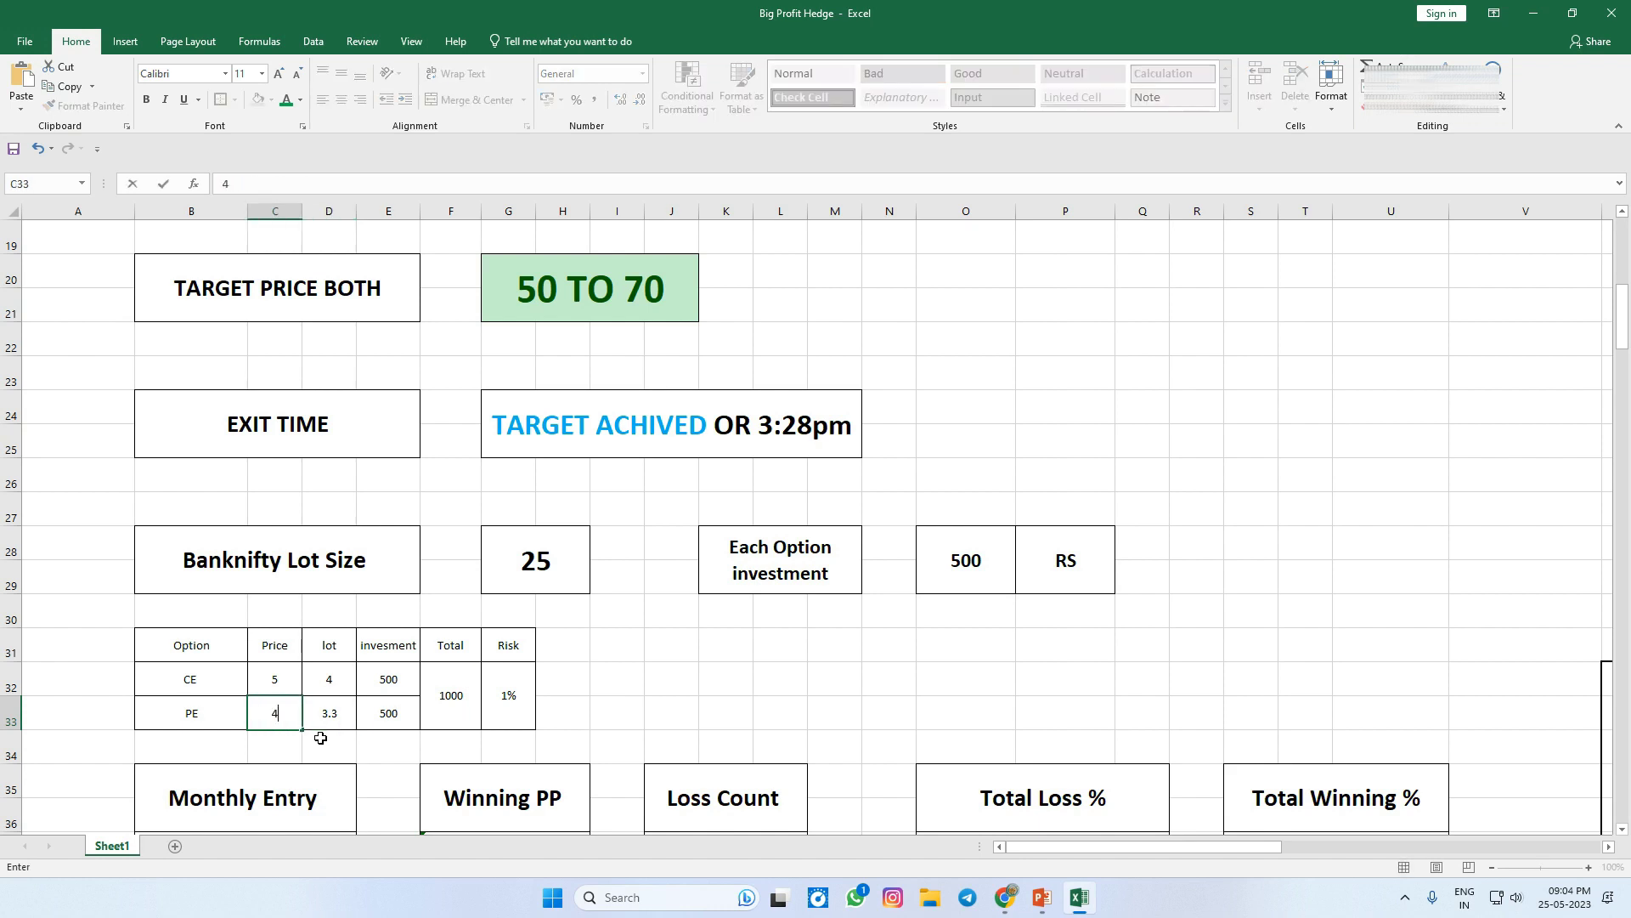
{"action": "key", "text": "BackSpace"}
{"action": "type", "text": "5"}
{"action": "key", "text": "Return"}
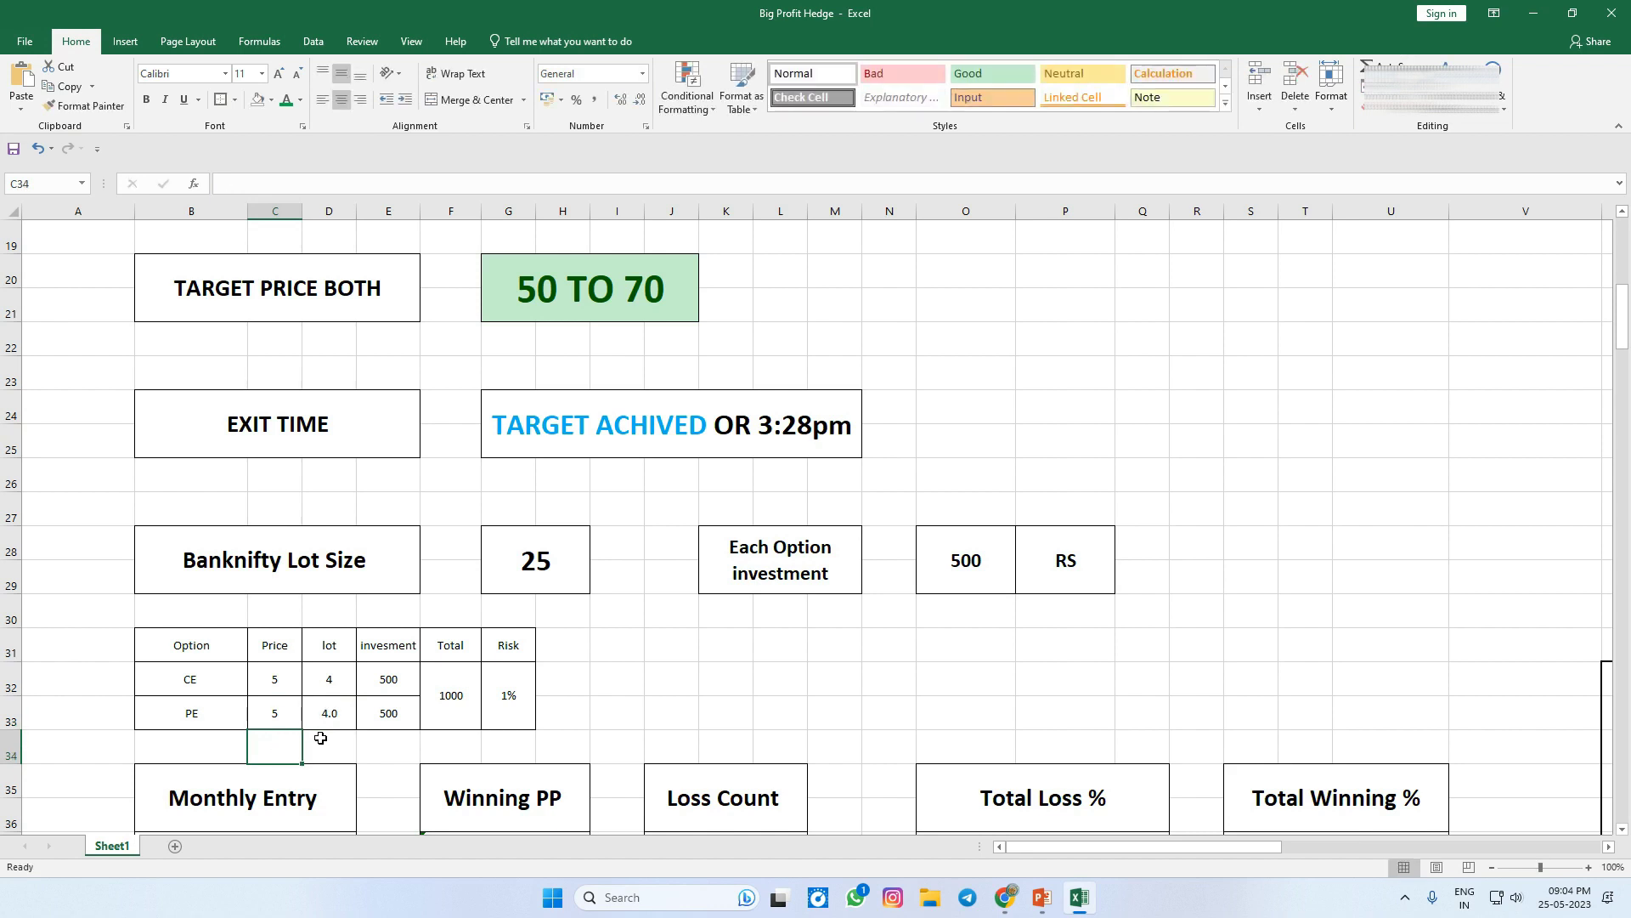
- Examine the option table's total investment and the monthly entry, winning, loss count, total loss and total winning figures
{"action": "left_click", "coordinate": [447, 686]}
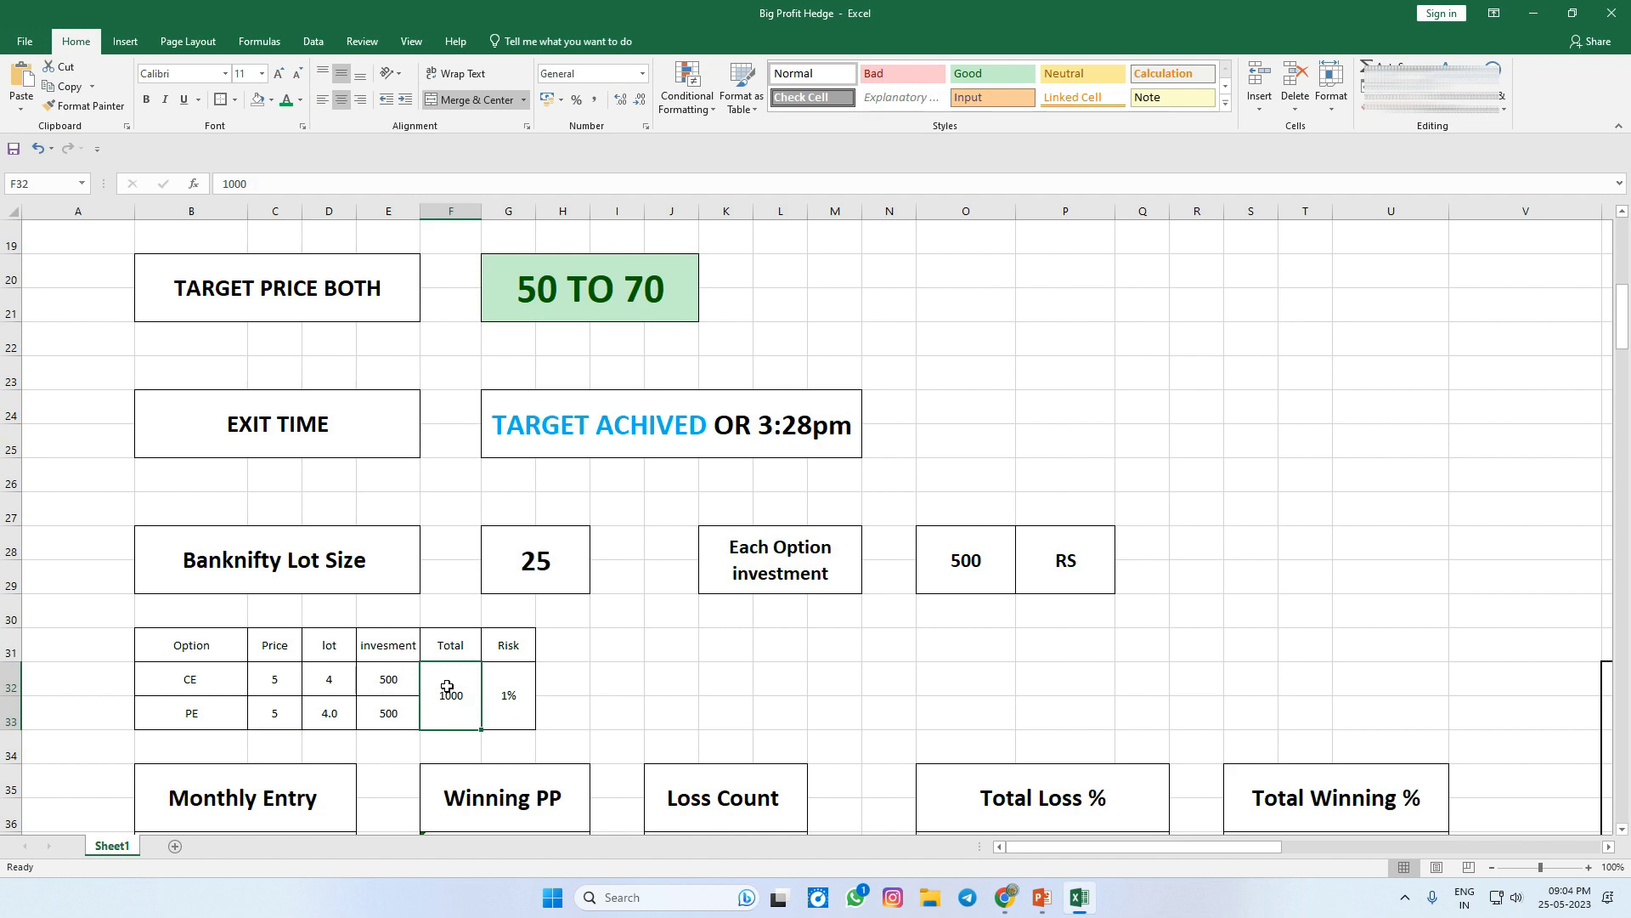
{"action": "left_click", "coordinate": [576, 688]}
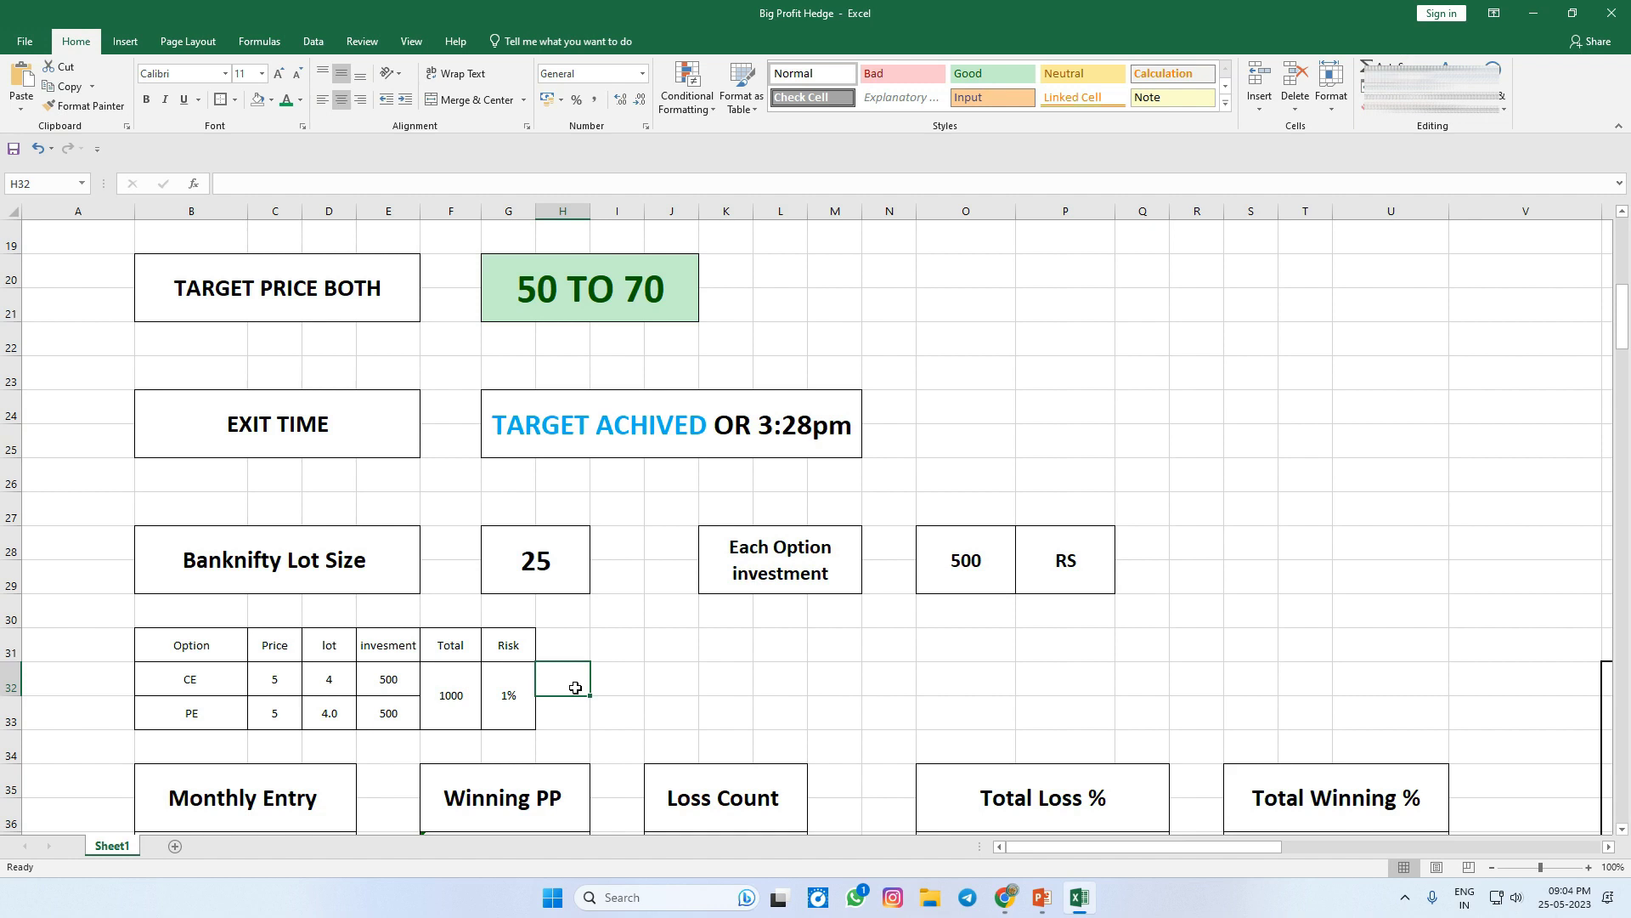
{"action": "scroll", "coordinate": [576, 688], "scroll_direction": "down", "scroll_amount": 1}
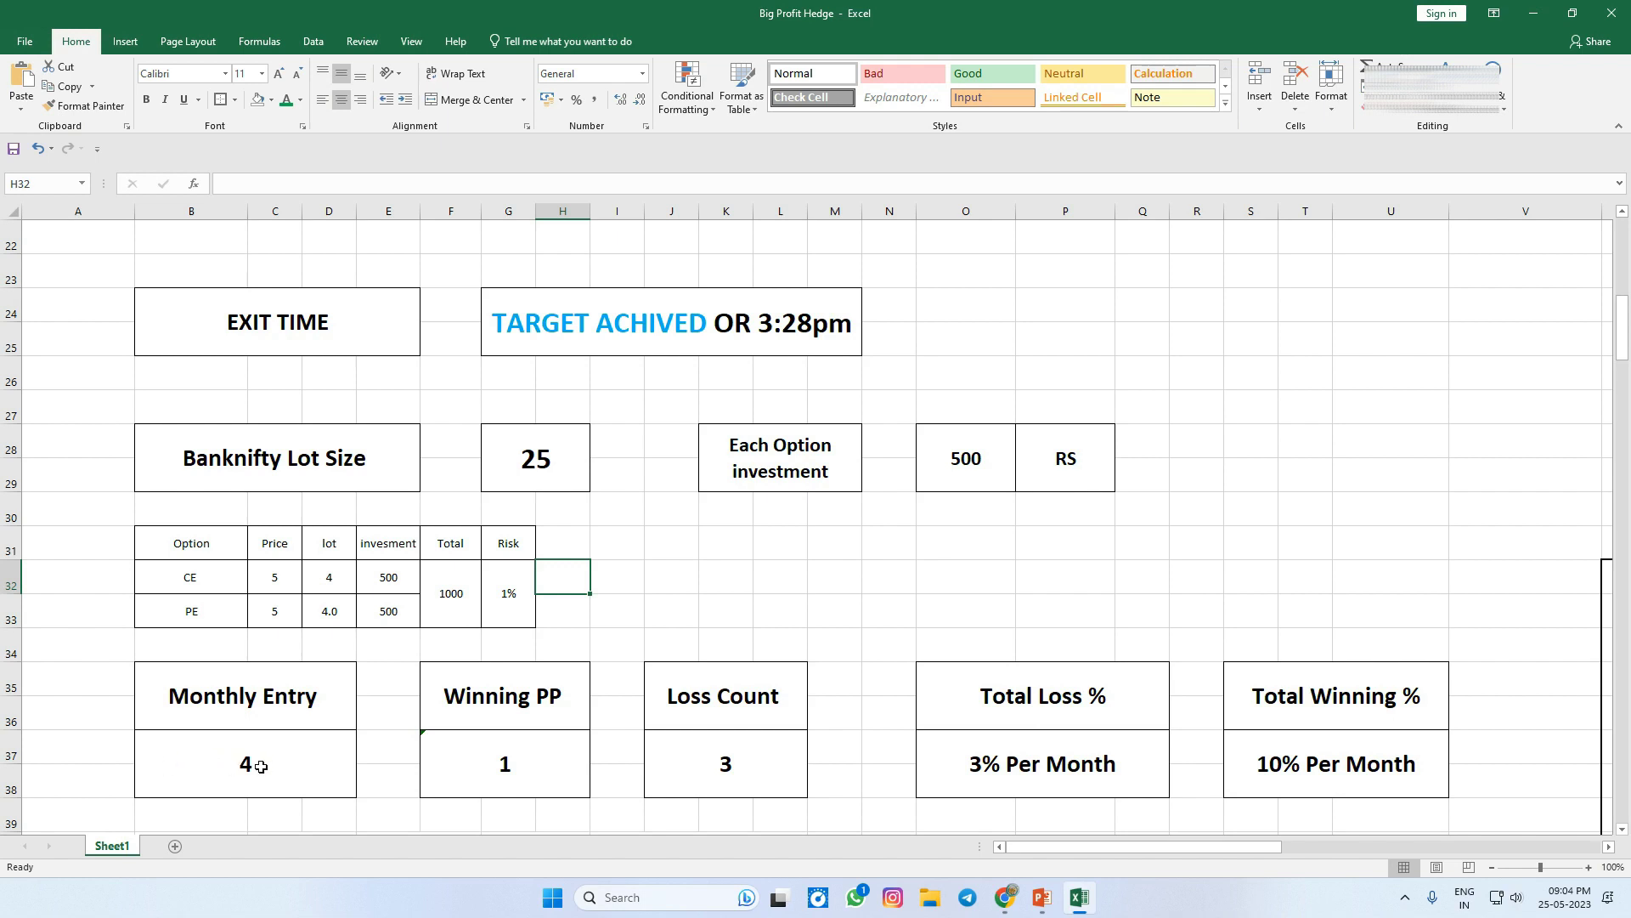
{"action": "left_click", "coordinate": [260, 767]}
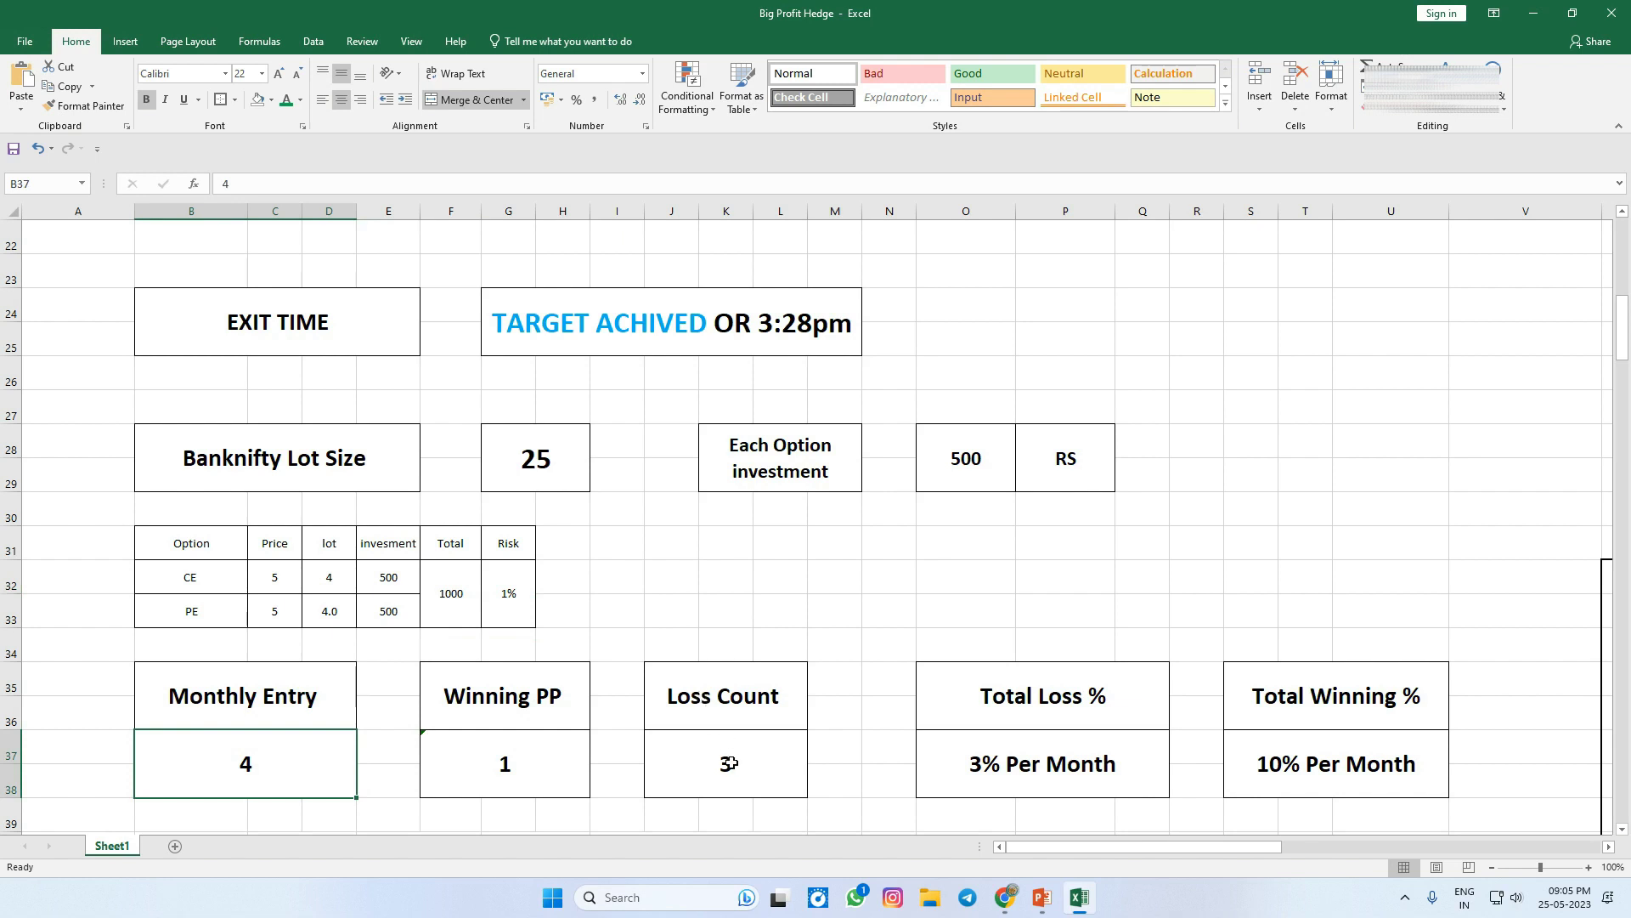
{"action": "left_click", "coordinate": [522, 716]}
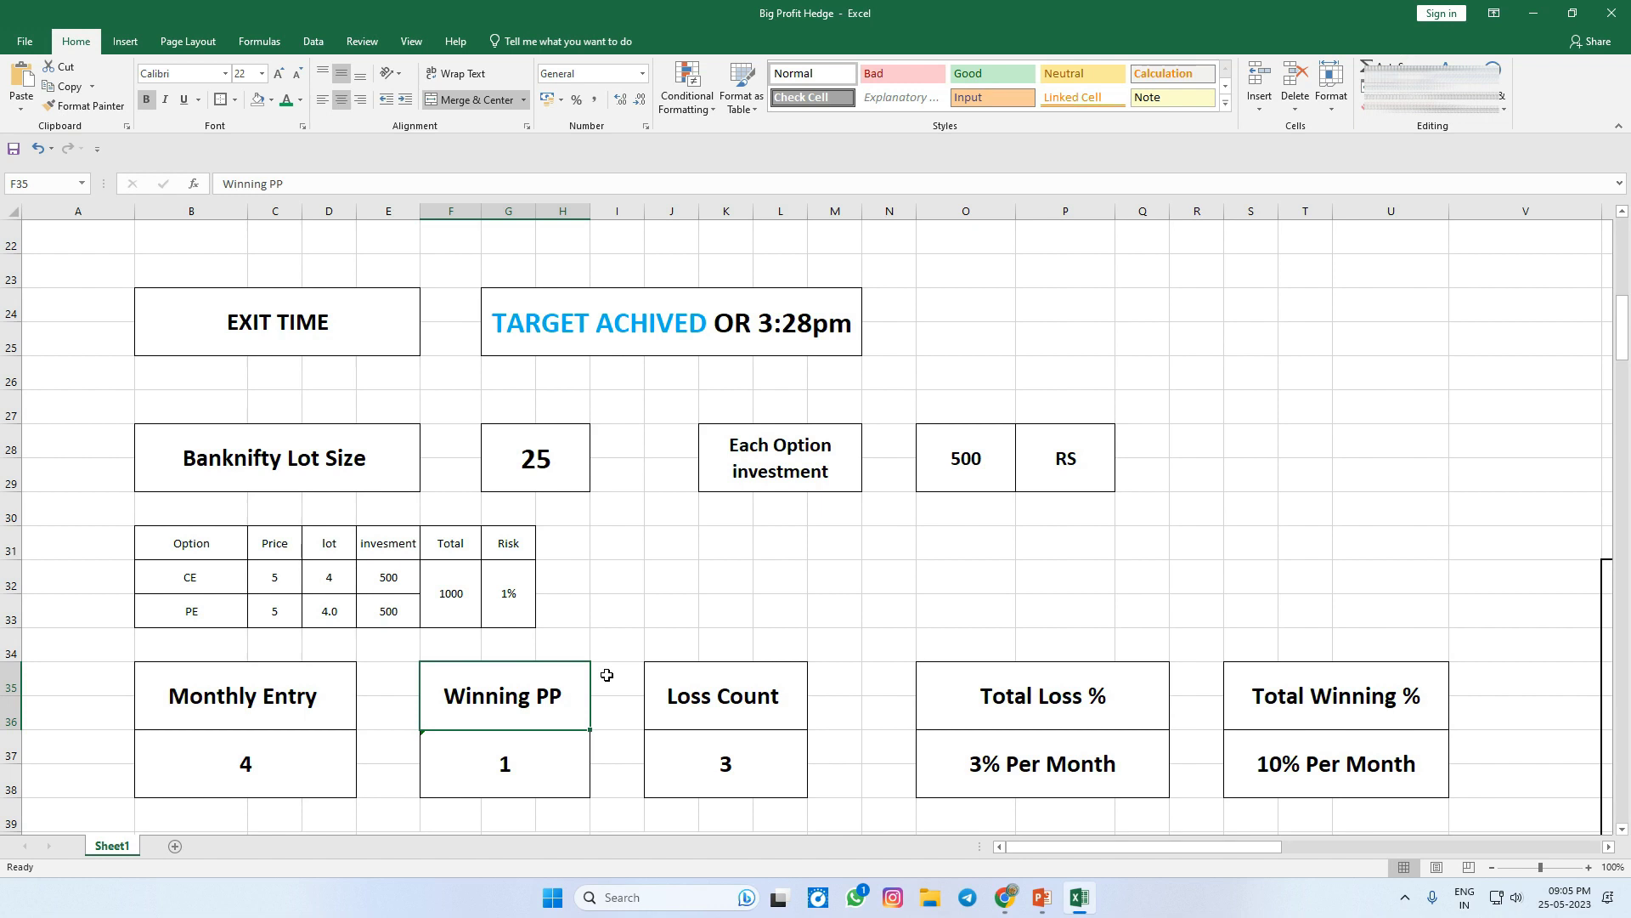
{"action": "left_click", "coordinate": [553, 746]}
{"action": "left_click", "coordinate": [616, 714]}
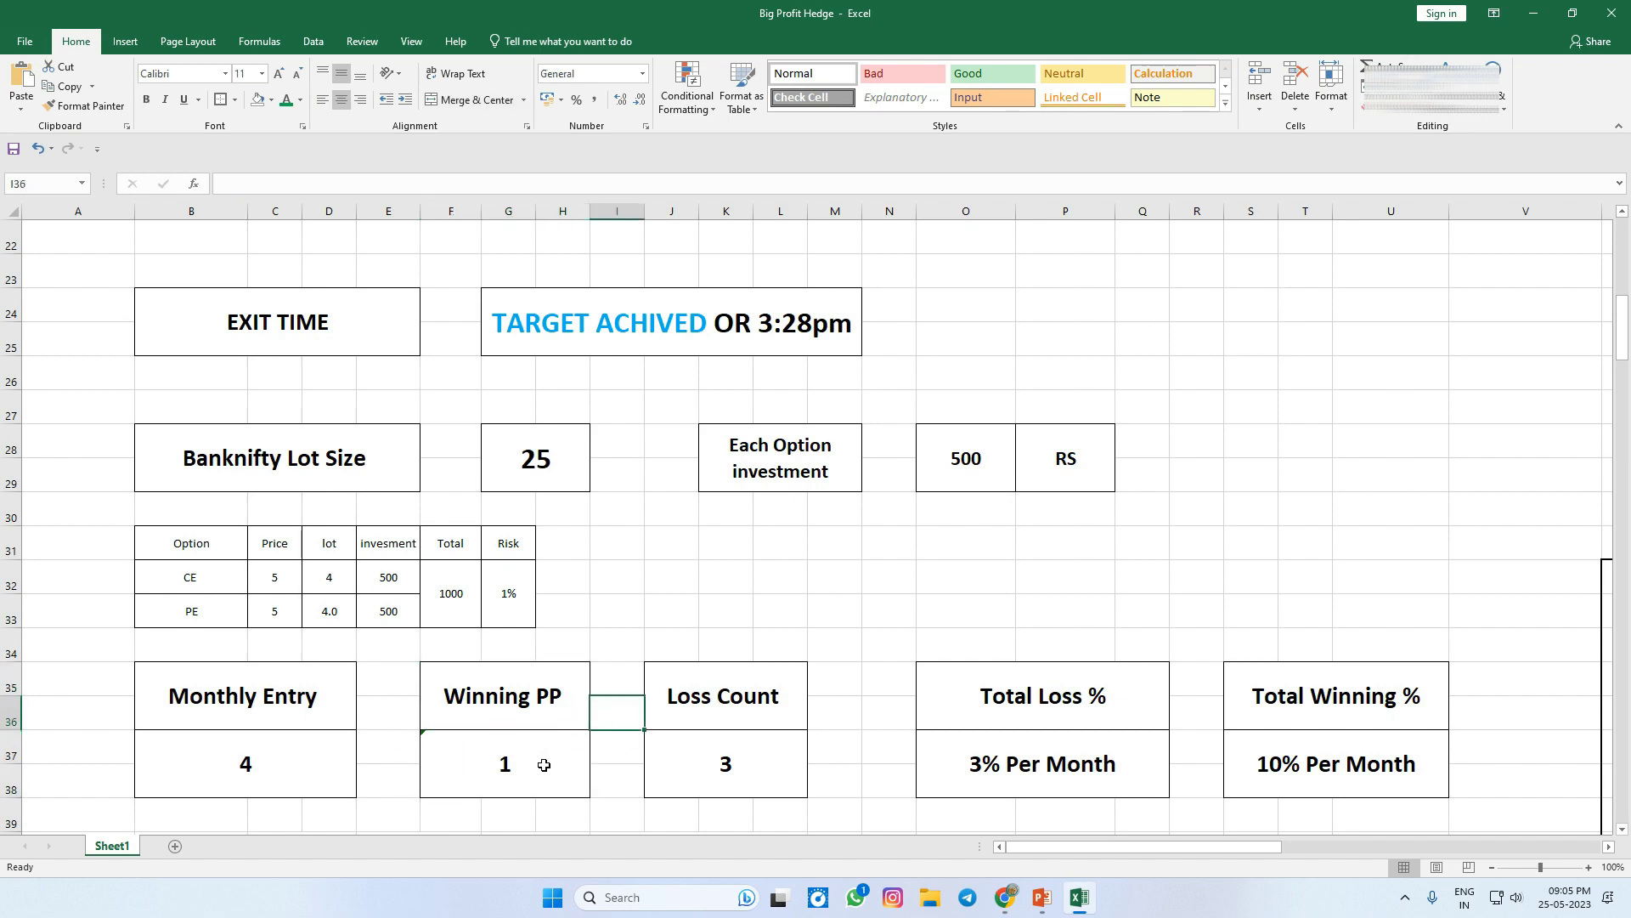
{"action": "left_click", "coordinate": [737, 770]}
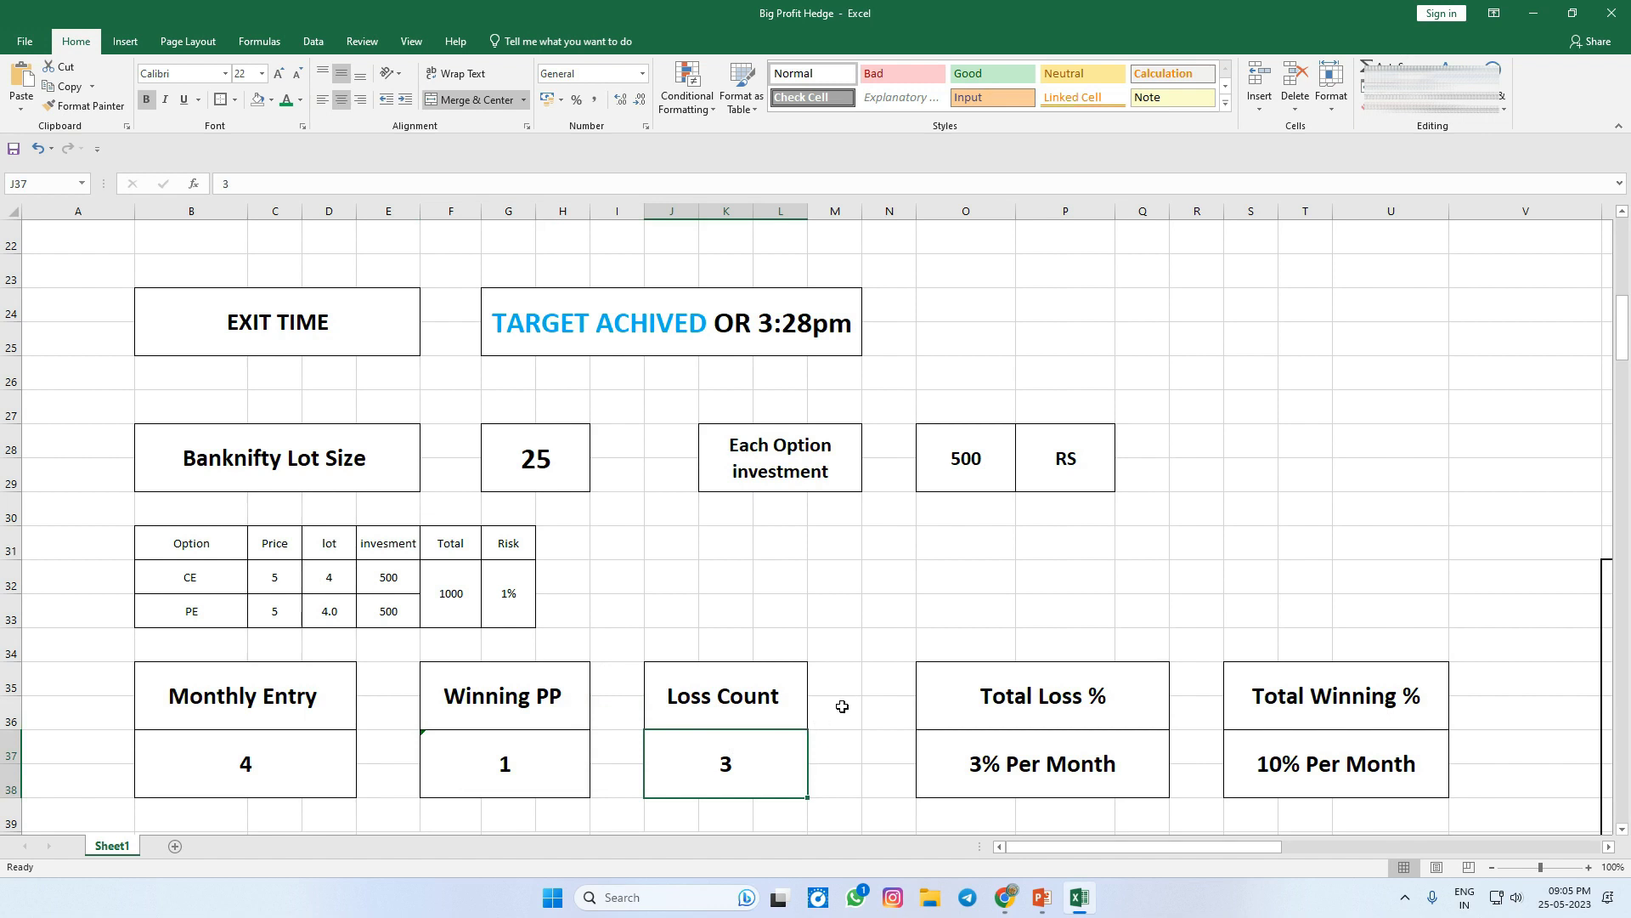
{"action": "left_click", "coordinate": [981, 759]}
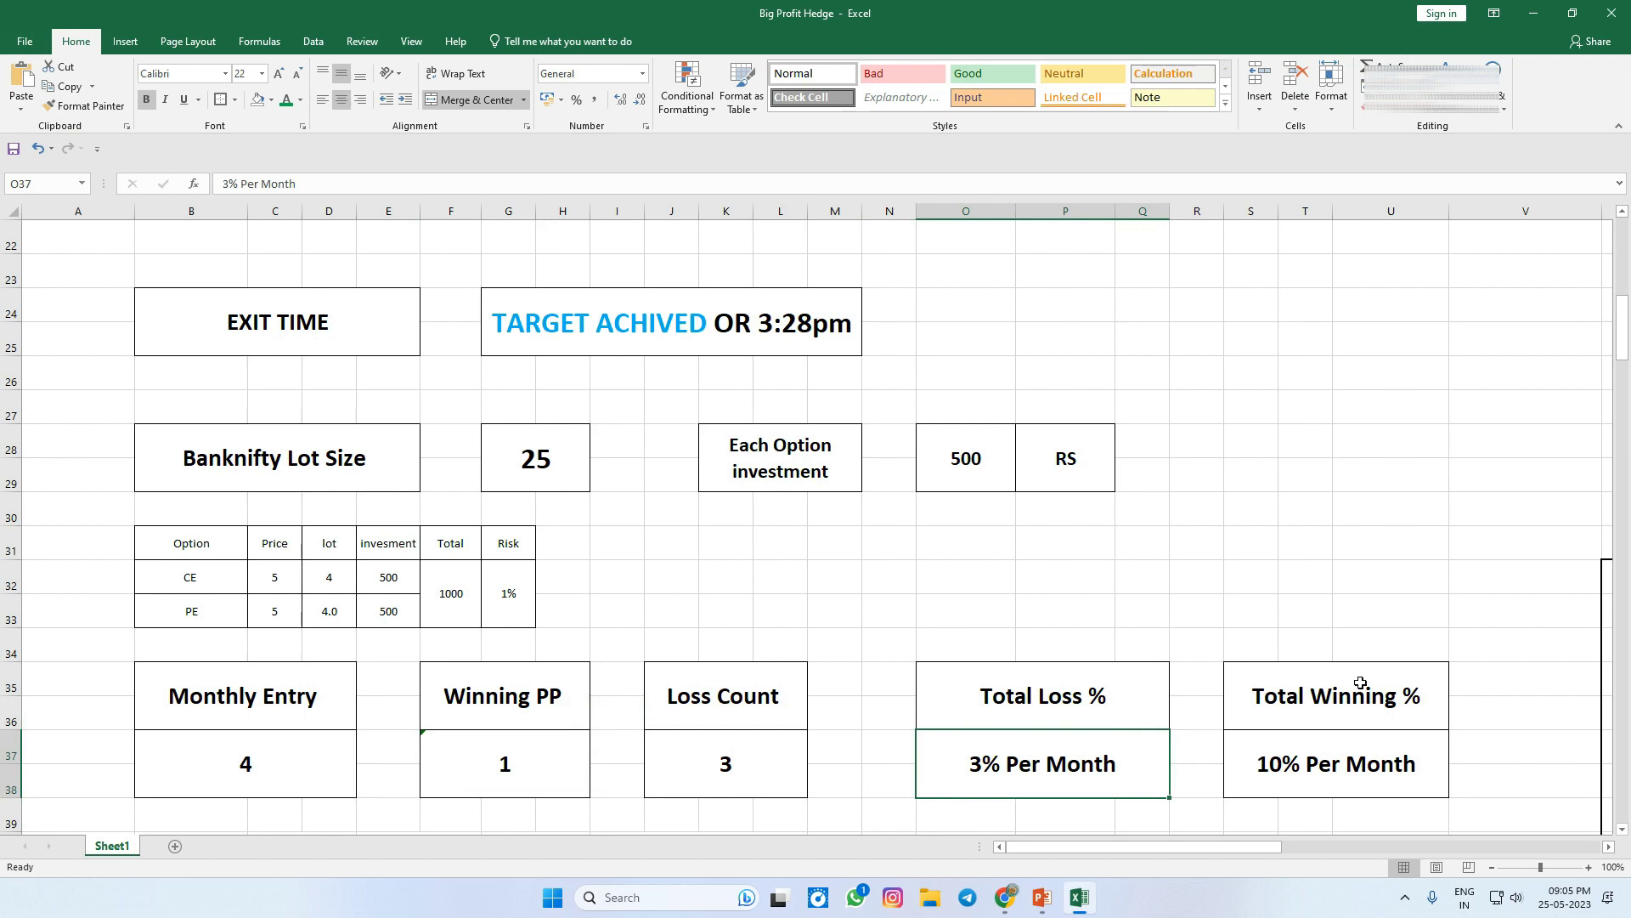
{"action": "left_click", "coordinate": [1322, 650]}
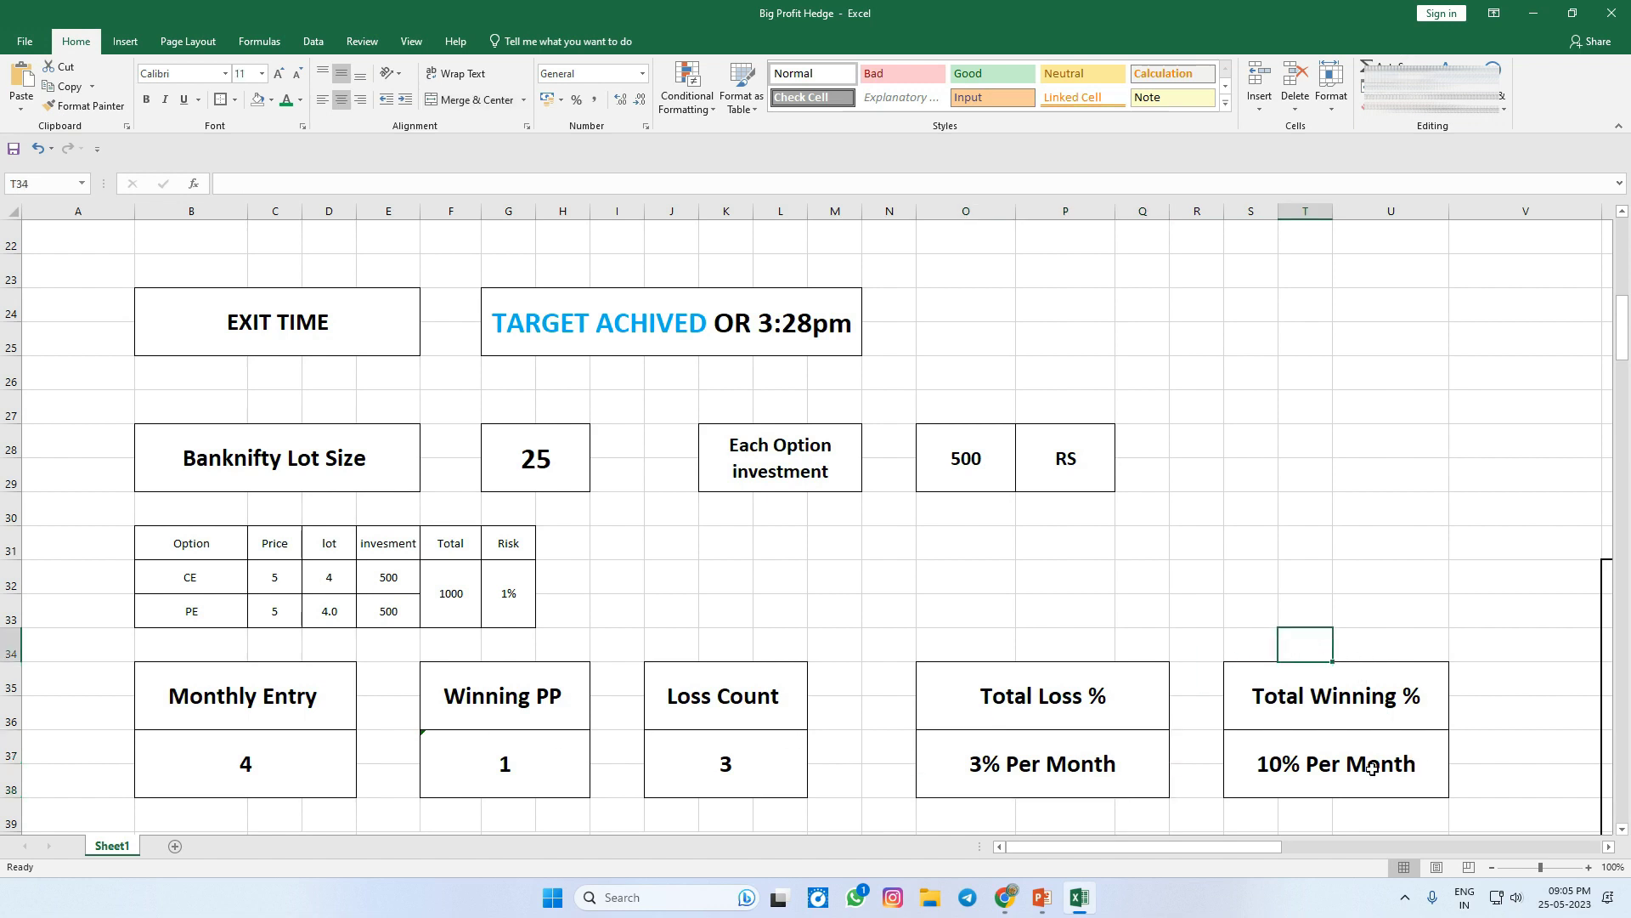
- Compare the entry, target and exit rules with the investment table and the monthly loss and winning percentages
{"action": "scroll", "coordinate": [1252, 721], "scroll_direction": "up", "scroll_amount": 4}
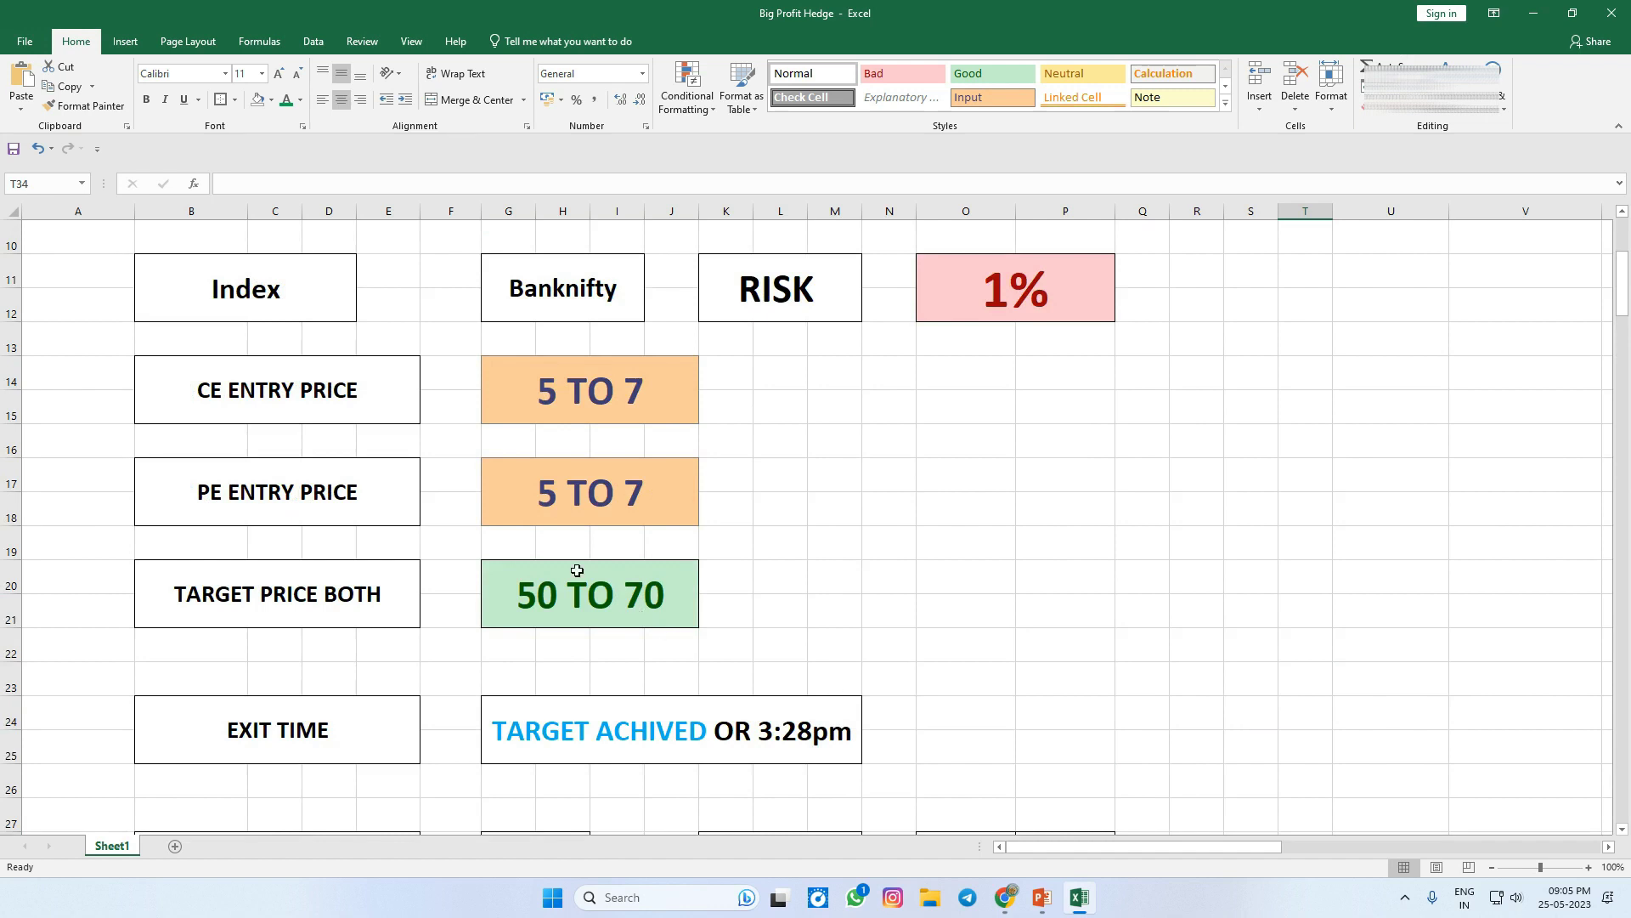
{"action": "scroll", "coordinate": [534, 589], "scroll_direction": "down", "scroll_amount": 5}
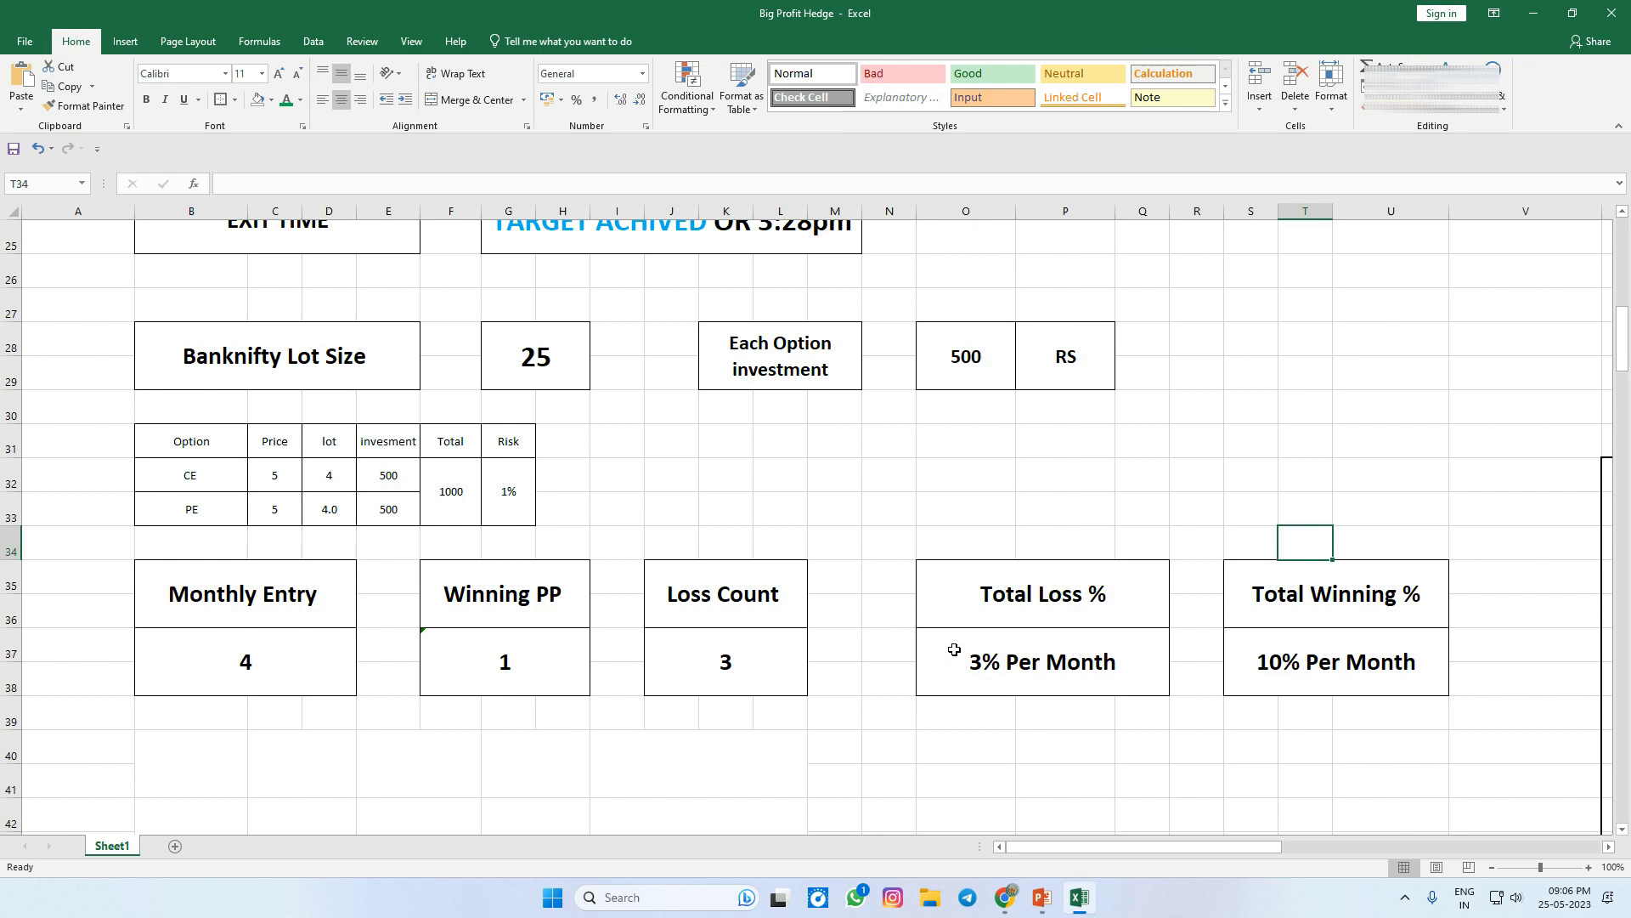
{"action": "scroll", "coordinate": [955, 649], "scroll_direction": "up", "scroll_amount": 1}
{"action": "scroll", "coordinate": [954, 650], "scroll_direction": "down", "scroll_amount": 1}
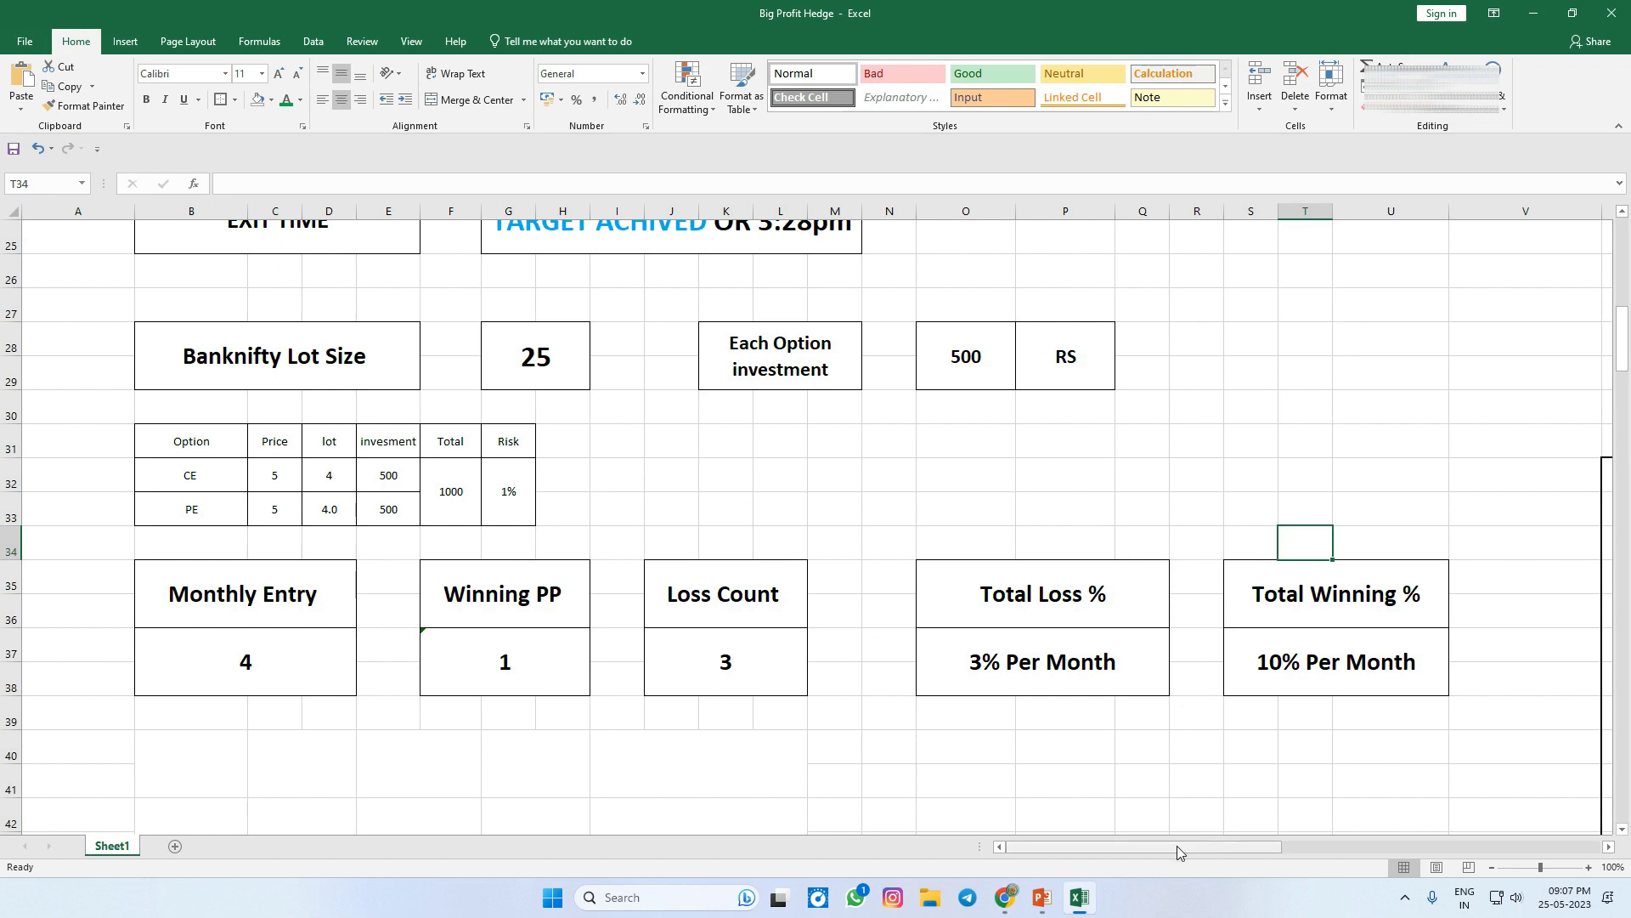
{"action": "left_click_drag", "start_coordinate": [1180, 844], "coordinate": [1341, 848]}
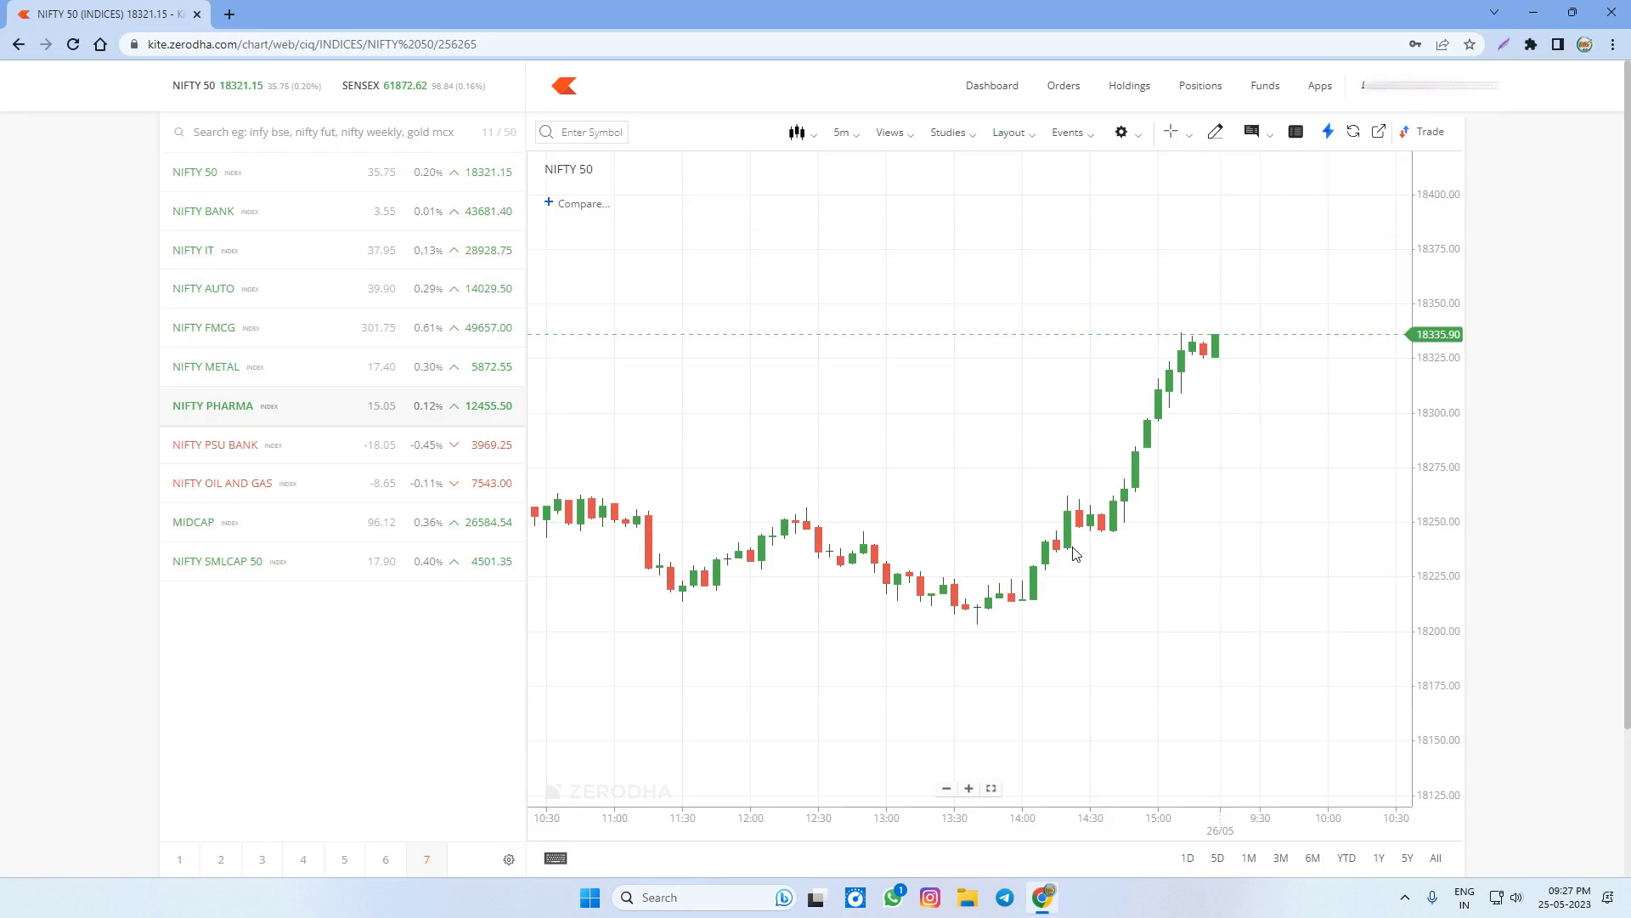
- In Zerodha Kite, examine the NIFTY 50 five-minute chart's last trading hours and open the NIFTY BANK chart
{"action": "scroll", "coordinate": [1075, 554], "scroll_direction": "down", "scroll_amount": 3}
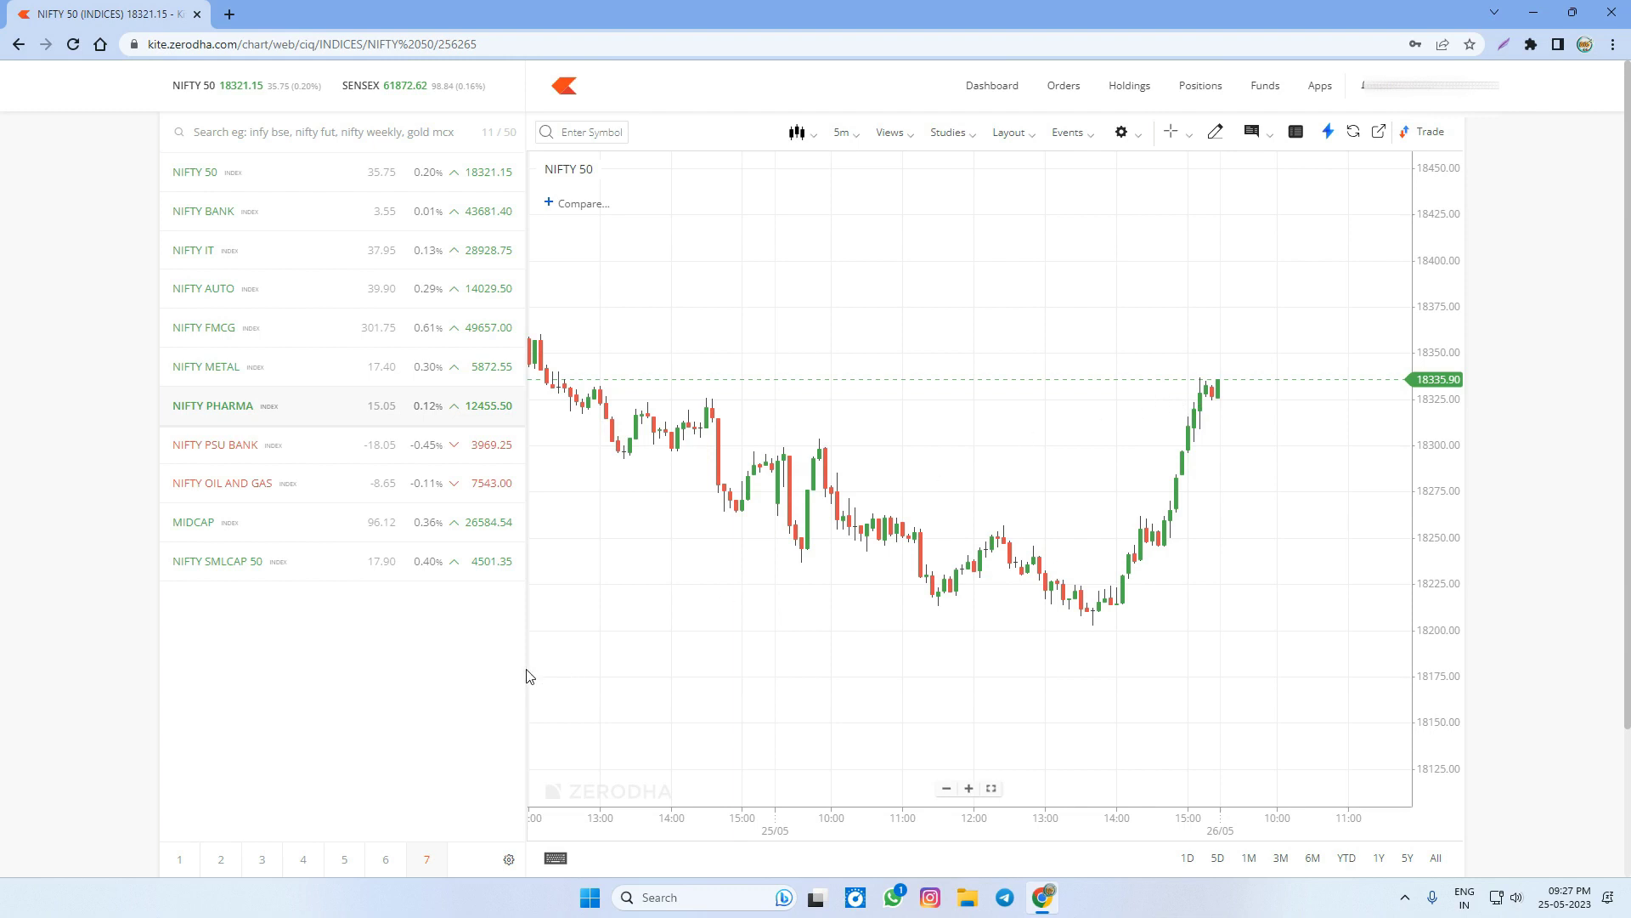
{"action": "scroll", "coordinate": [1137, 597], "scroll_direction": "up", "scroll_amount": 5}
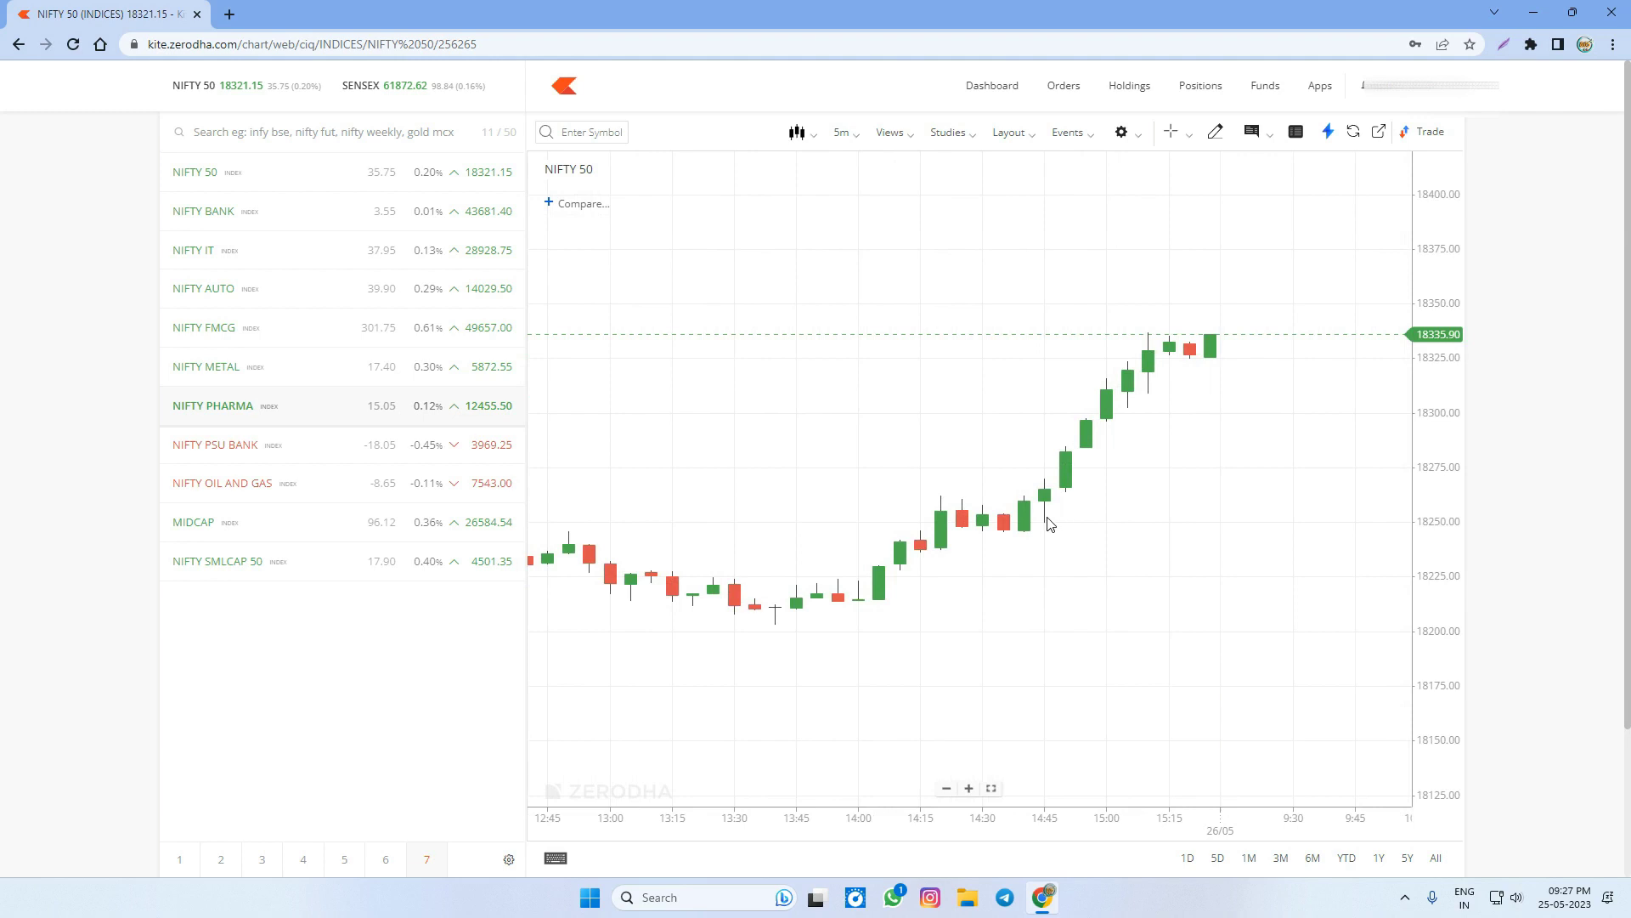
{"action": "mouse_move", "coordinate": [412, 258]}
{"action": "left_click", "coordinate": [419, 212]}
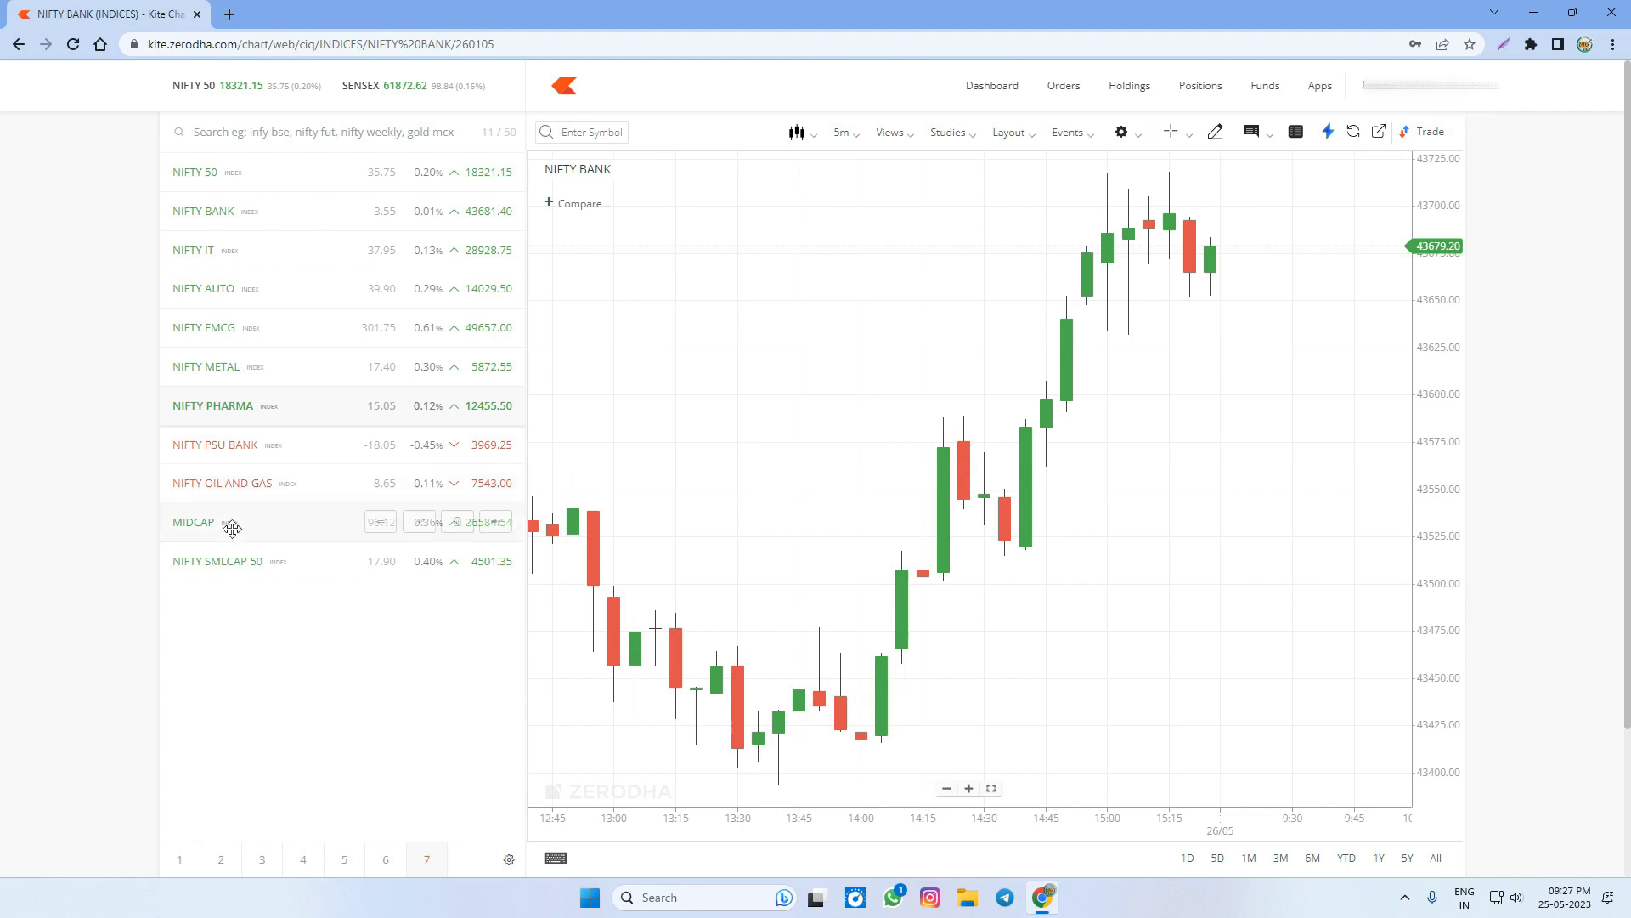
- Switch to watchlist 1, open the BANKNIFTY MAY 43600 CE chart and examine its candles from 14:45 onward
{"action": "left_click", "coordinate": [179, 859]}
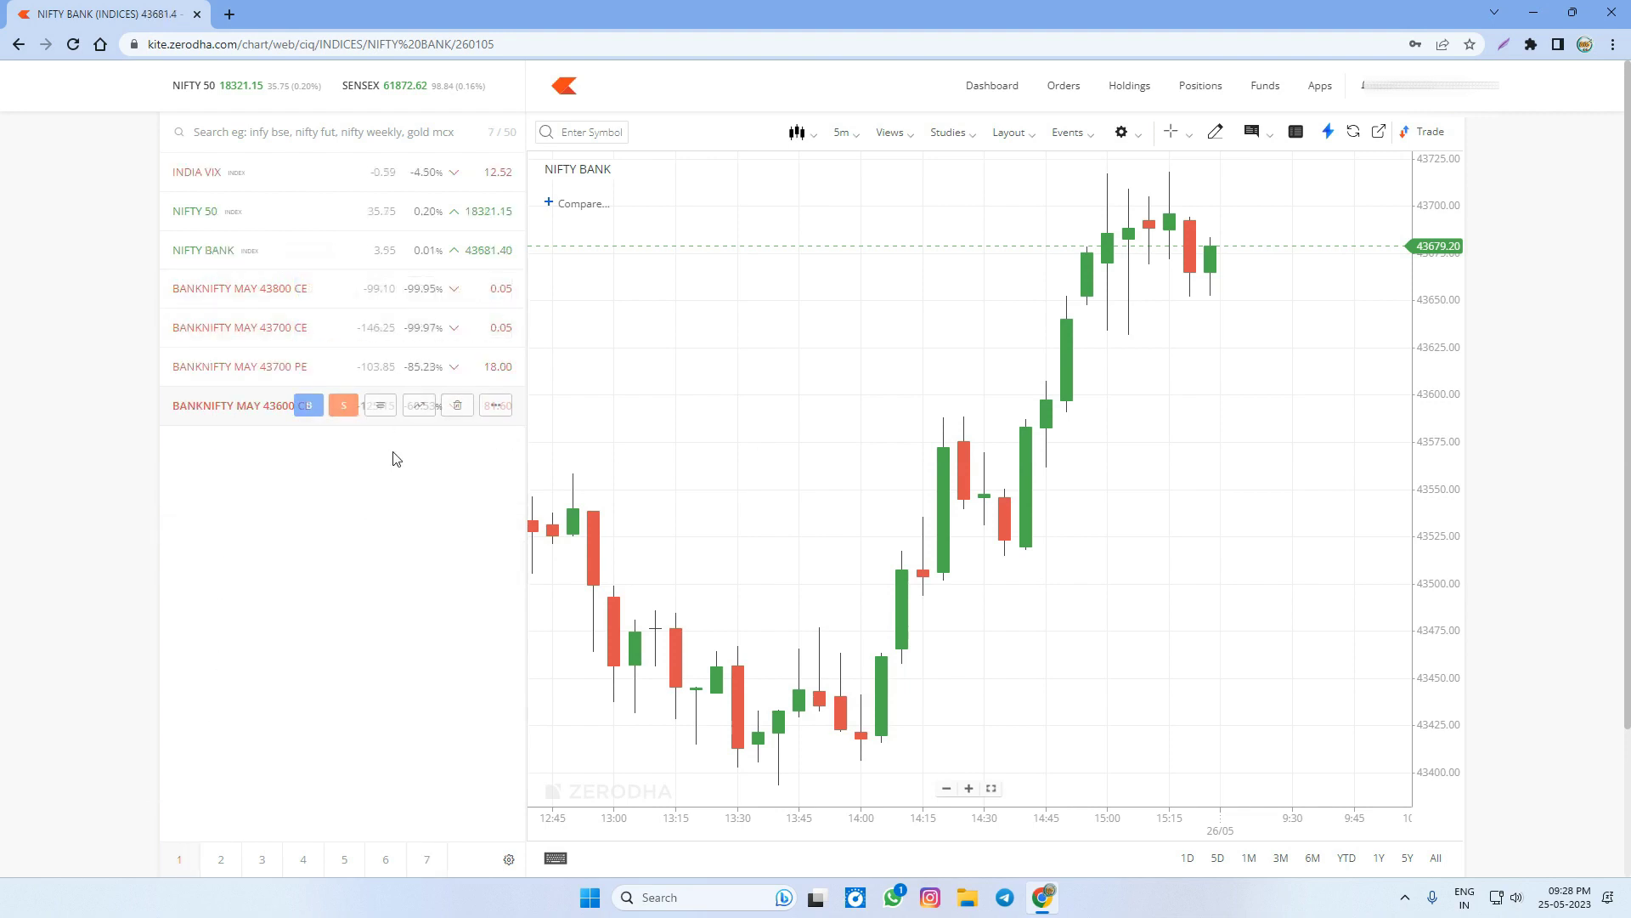
{"action": "left_click", "coordinate": [419, 405]}
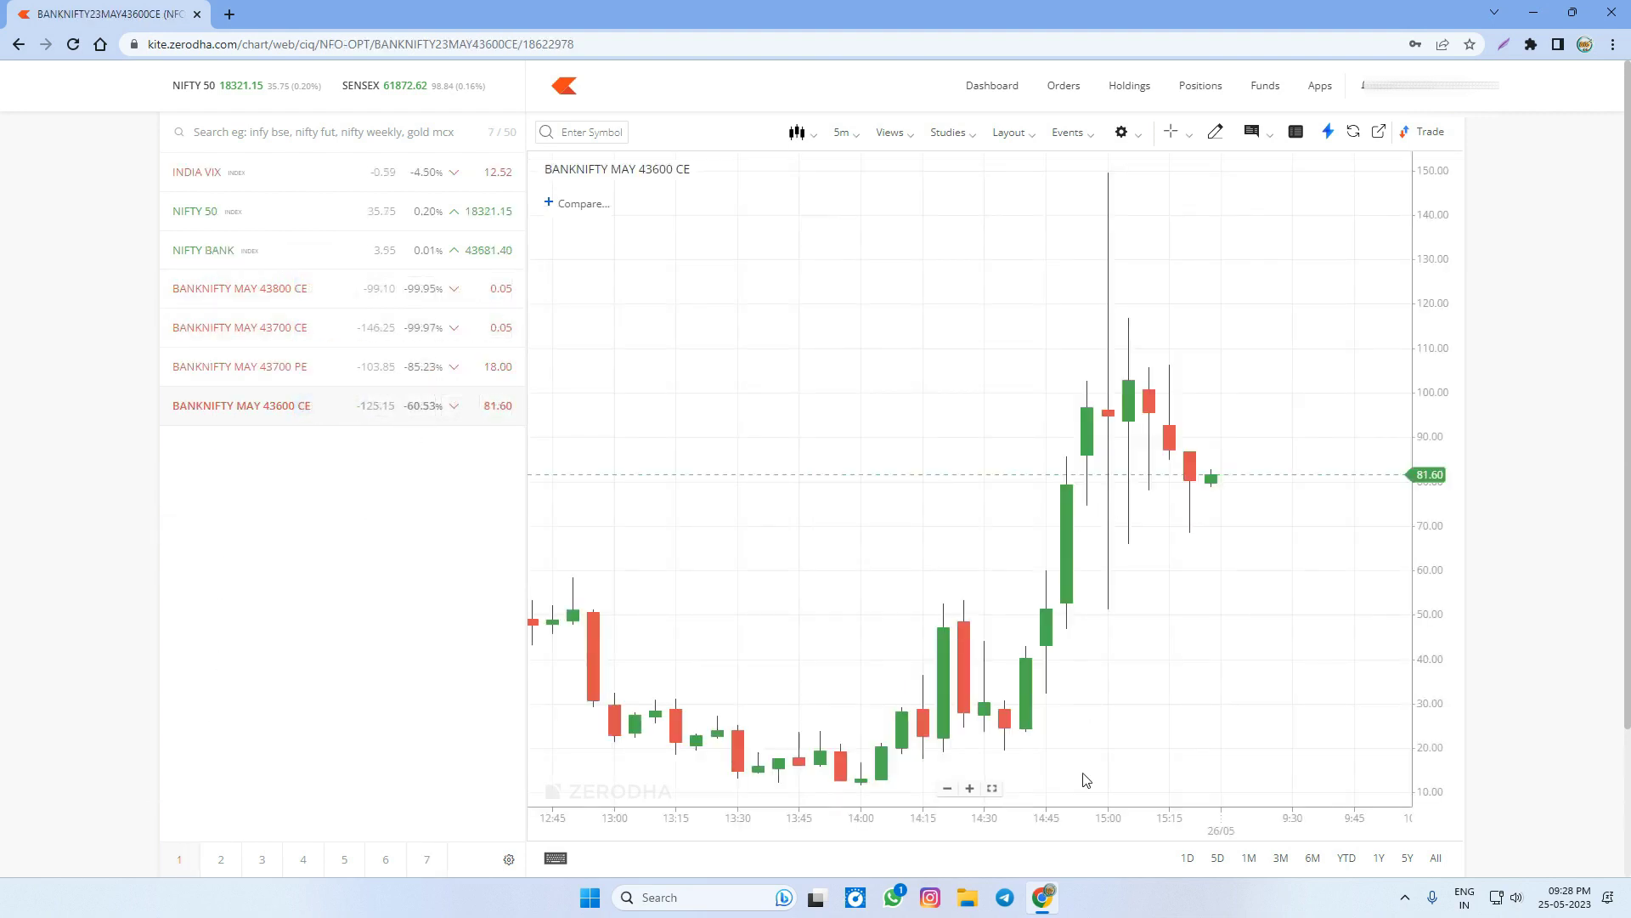
{"action": "scroll", "coordinate": [1019, 722], "scroll_direction": "up", "scroll_amount": 2}
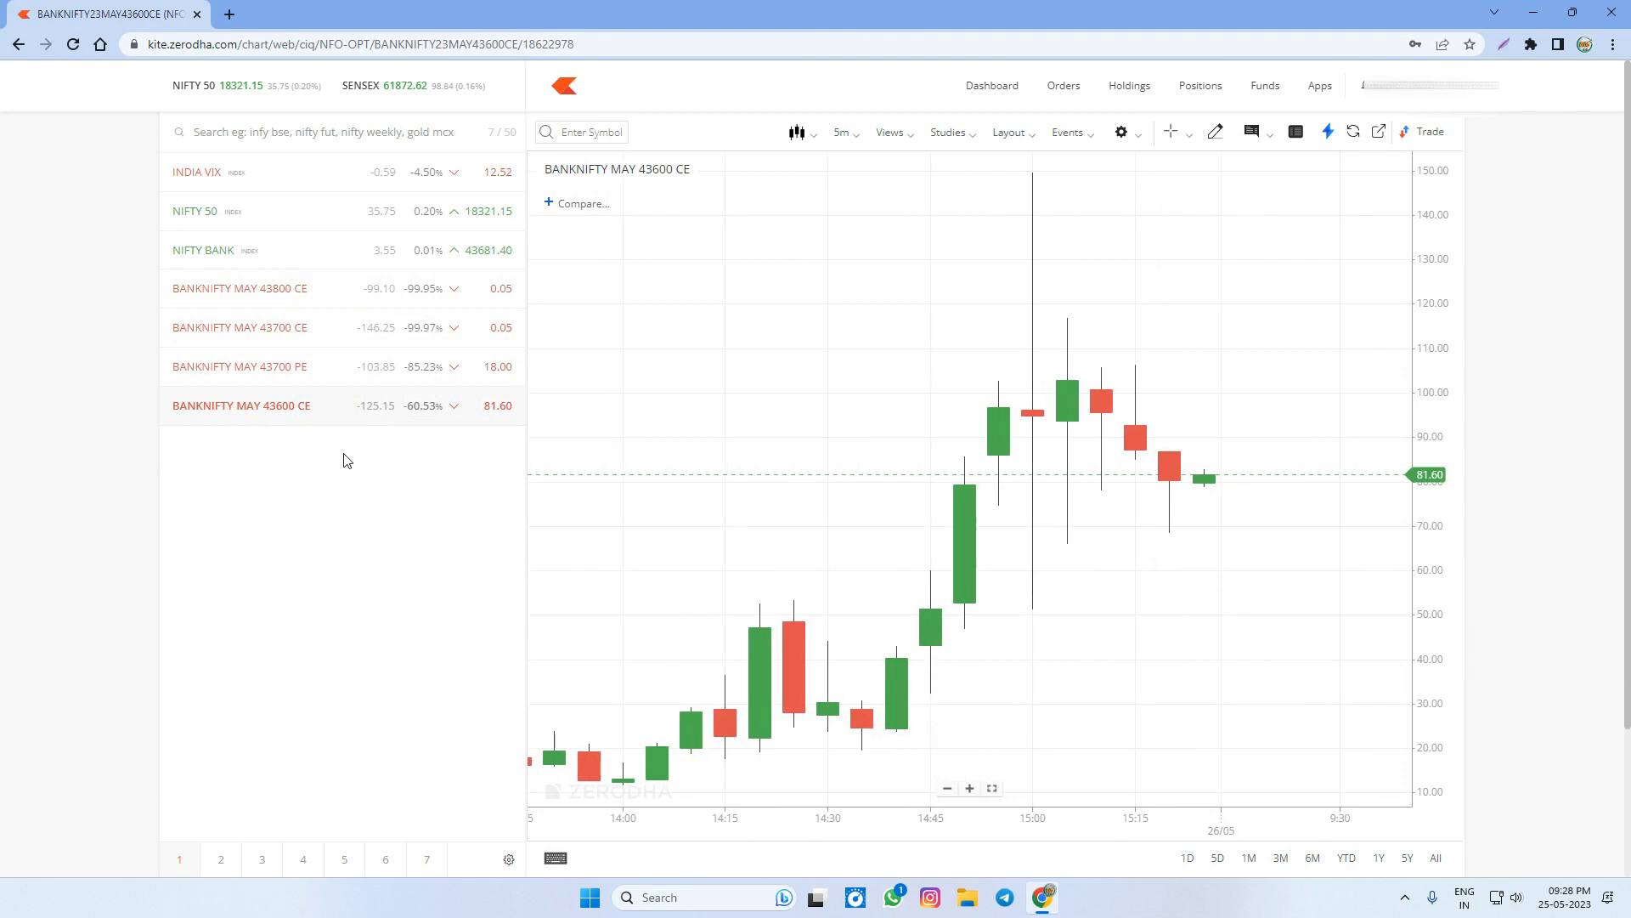
- Open the BANKNIFTY MAY 43700 CE chart and examine its five-minute candles around the 14:45 entry time
{"action": "mouse_move", "coordinate": [384, 334]}
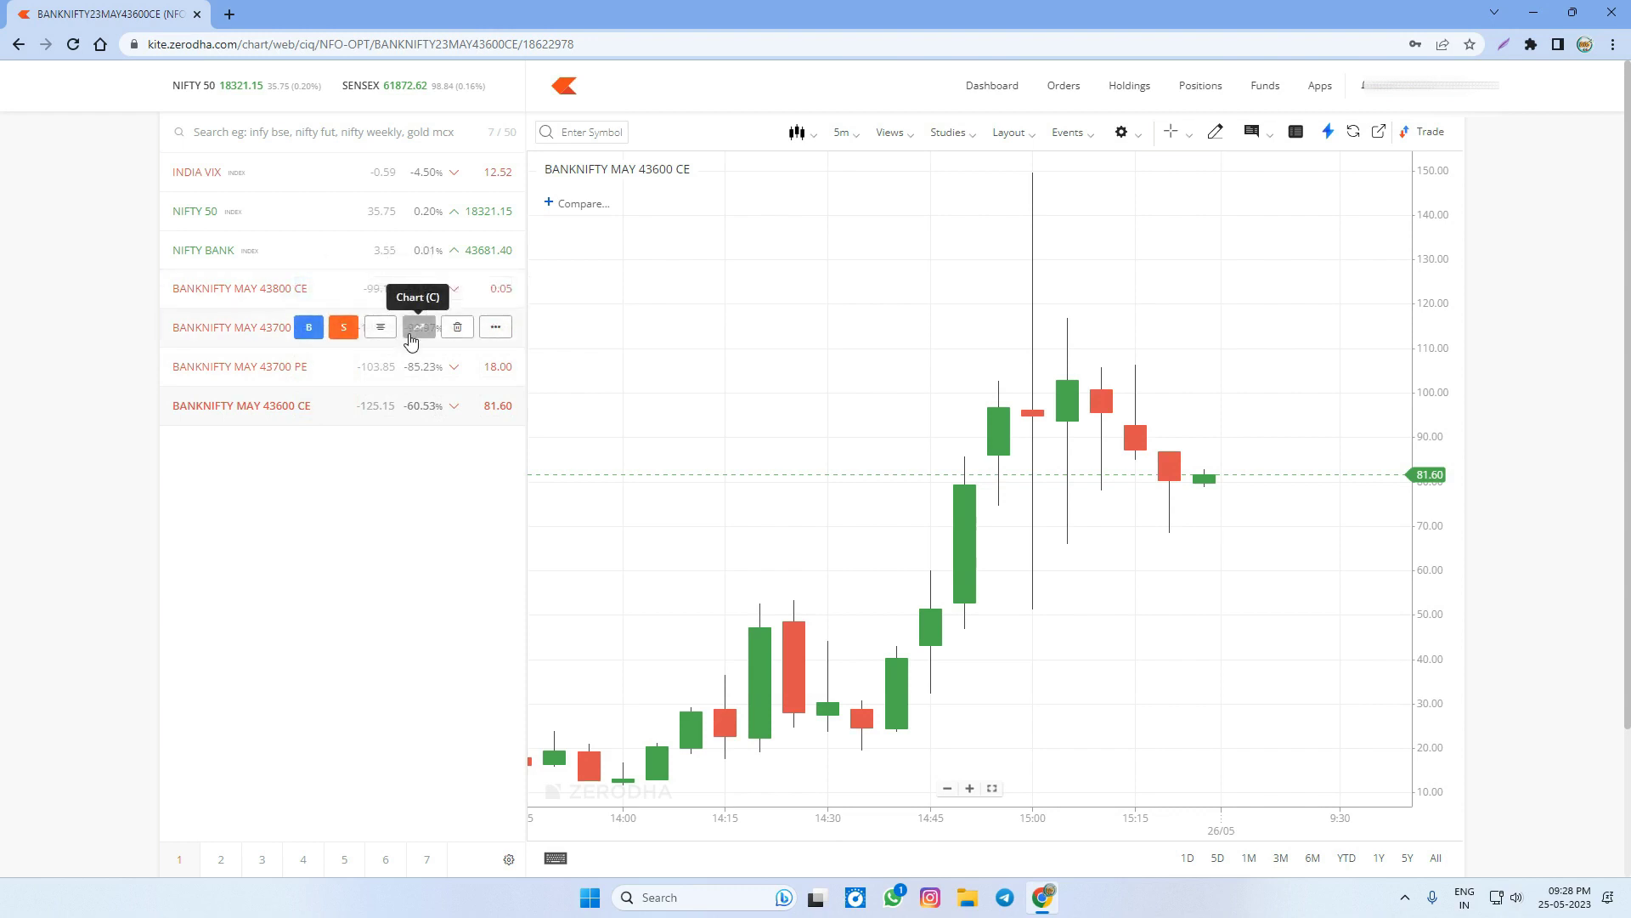
{"action": "left_click", "coordinate": [417, 328]}
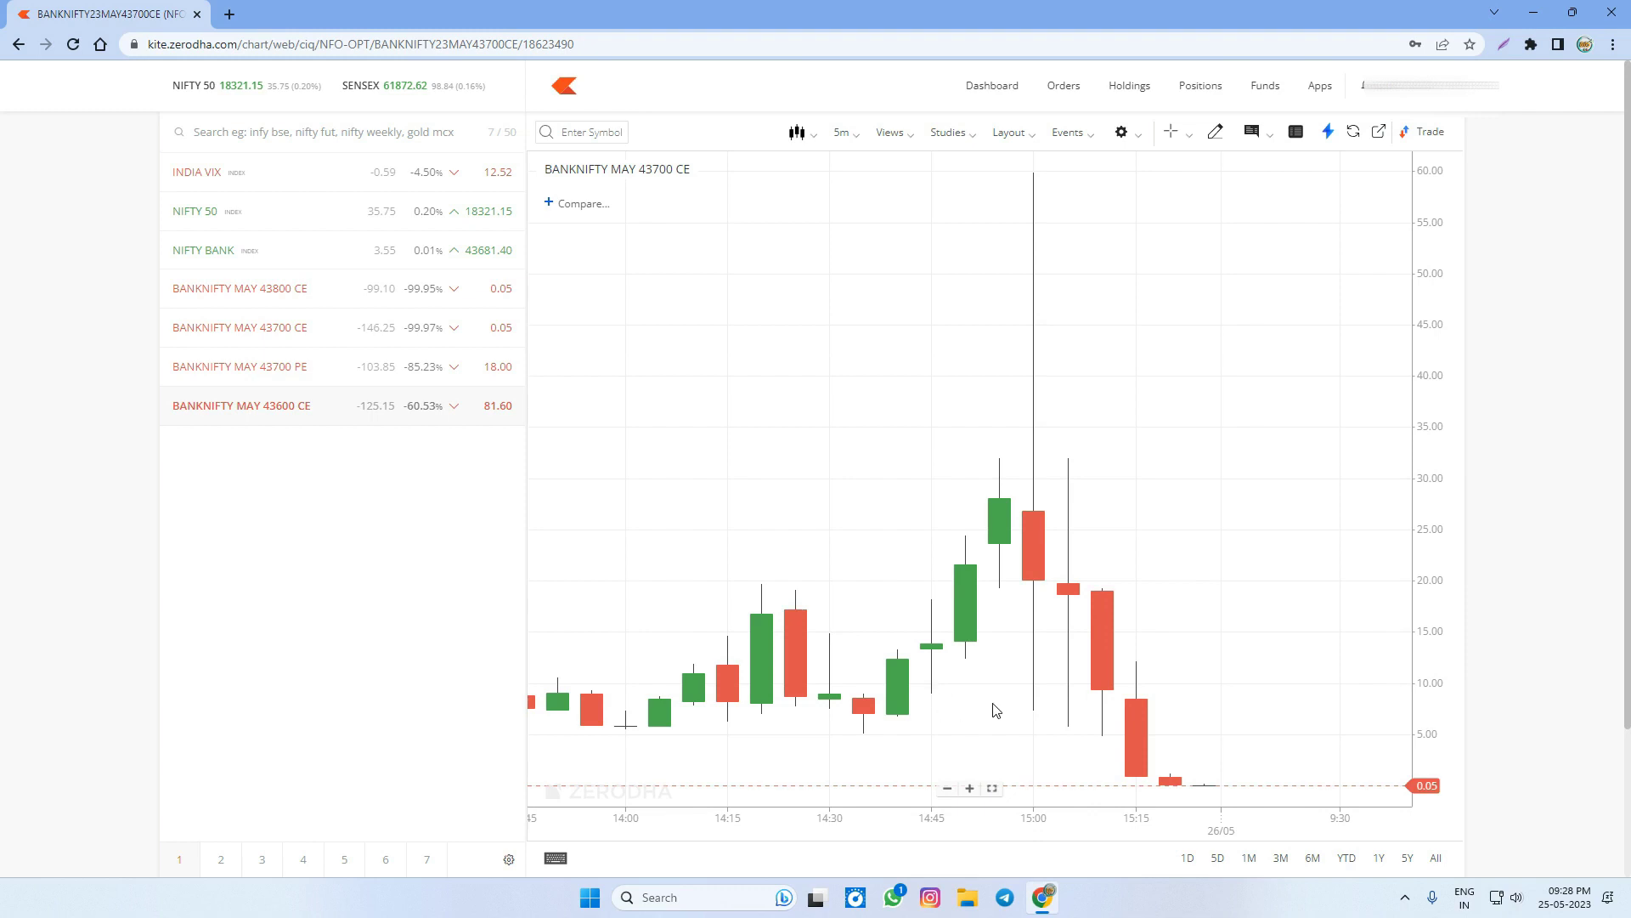
{"action": "scroll", "coordinate": [1215, 714], "scroll_direction": "up", "scroll_amount": 2}
{"action": "scroll", "coordinate": [1215, 714], "scroll_direction": "up", "scroll_amount": 1}
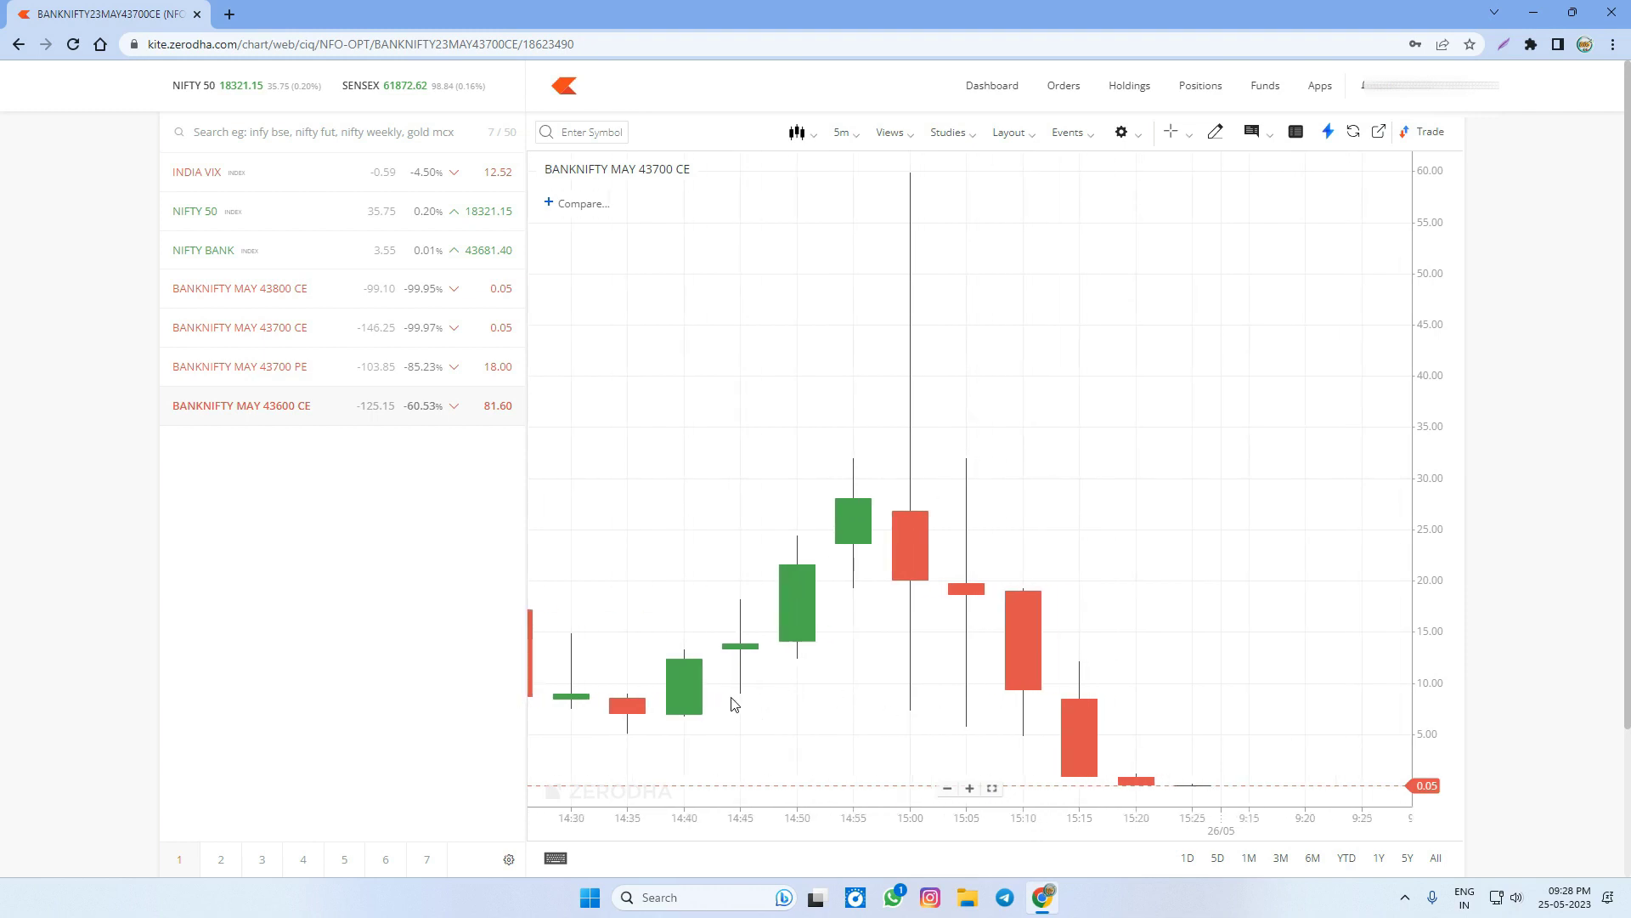
- Examine the BANKNIFTY MAY 43800 CE chart around the 14:45 candle and return to the BANKNIFTY MAY 43700 CE chart
{"action": "mouse_move", "coordinate": [376, 374]}
{"action": "left_click", "coordinate": [418, 288]}
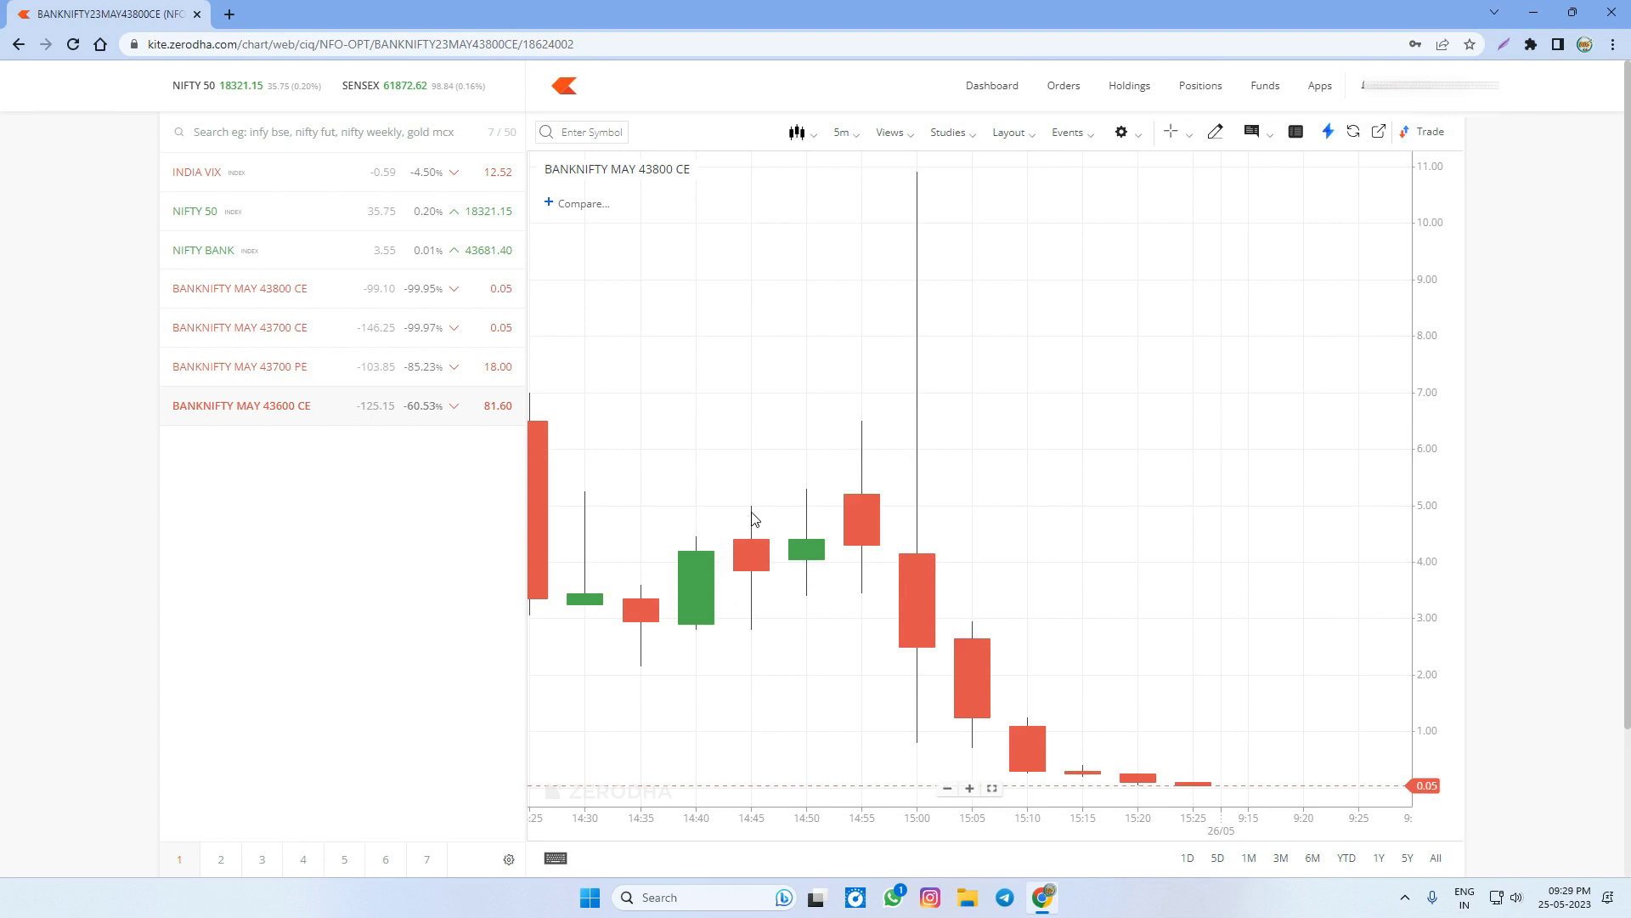
{"action": "left_click", "coordinate": [417, 334]}
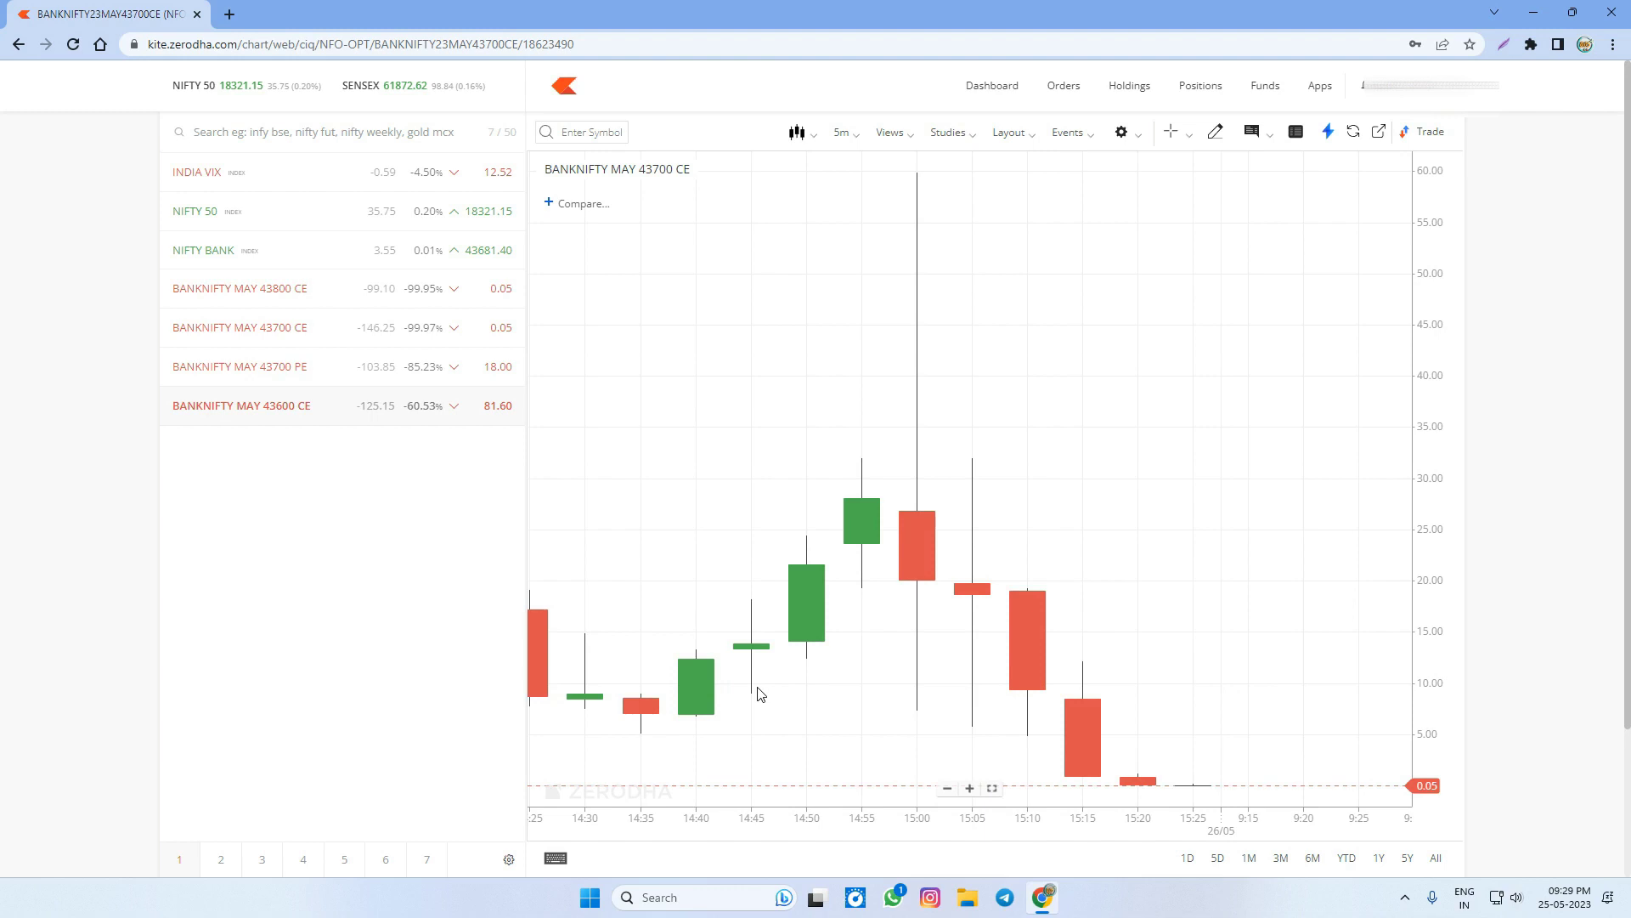
- Examine the BANKNIFTY MAY 43700 CE candles from the 14:45 entry through the 15:00 spike and compare them with earlier hours
{"action": "left_click_drag", "start_coordinate": [1434, 308], "coordinate": [1400, 361]}
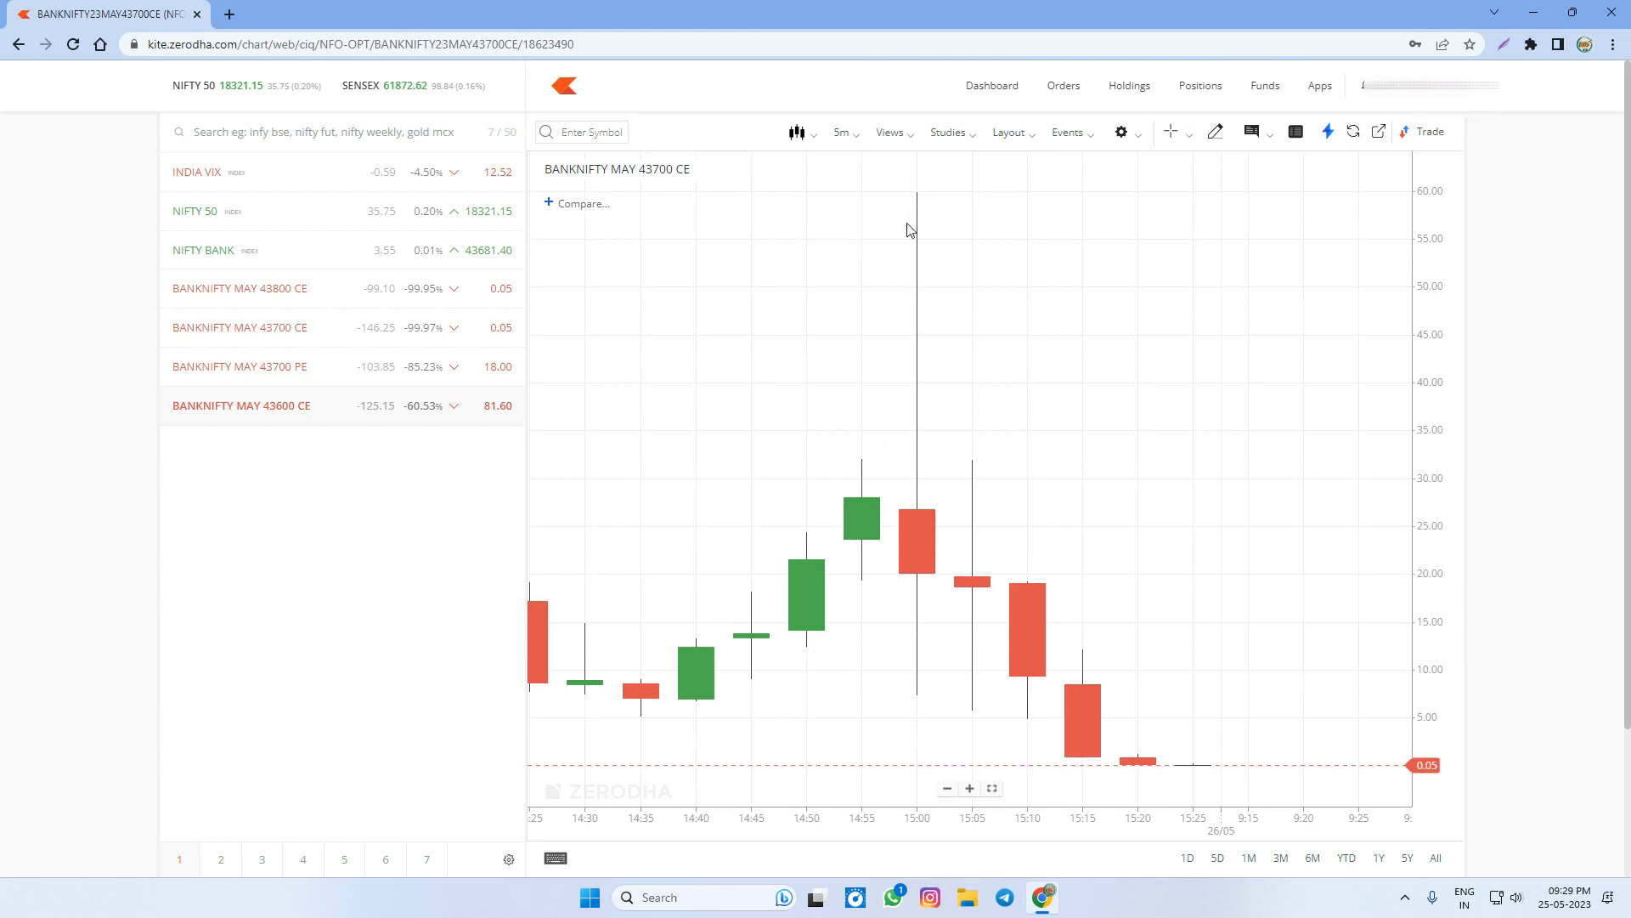
{"action": "scroll", "coordinate": [894, 545], "scroll_direction": "down", "scroll_amount": 3}
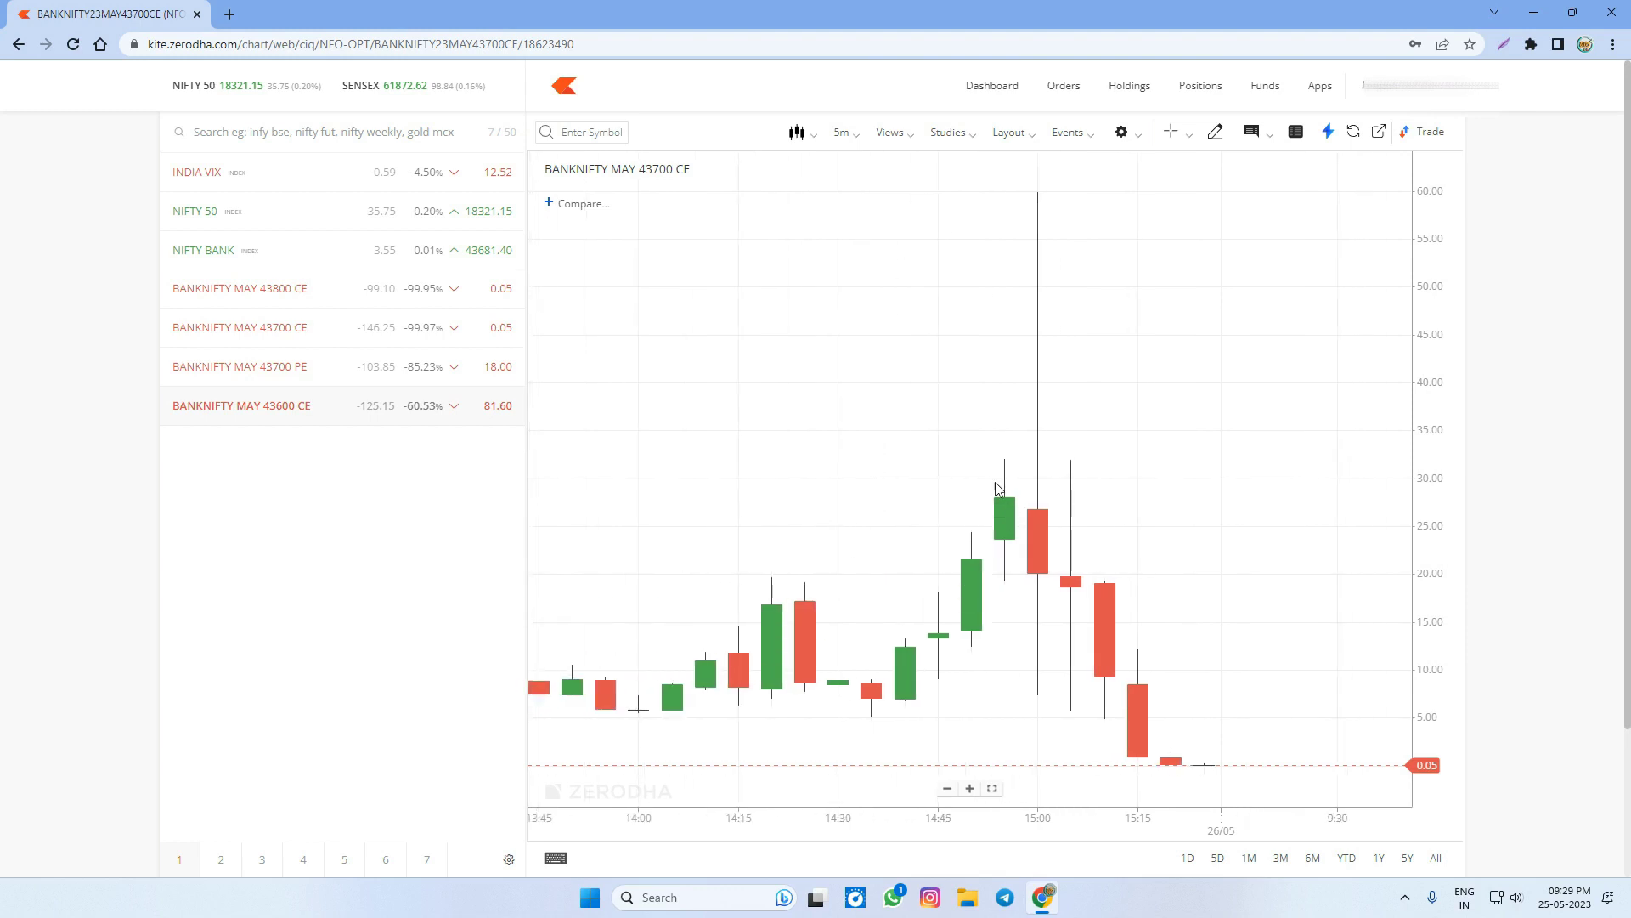
{"action": "left_click_drag", "start_coordinate": [1436, 387], "coordinate": [1436, 451]}
{"action": "left_click_drag", "start_coordinate": [1125, 496], "coordinate": [996, 553]}
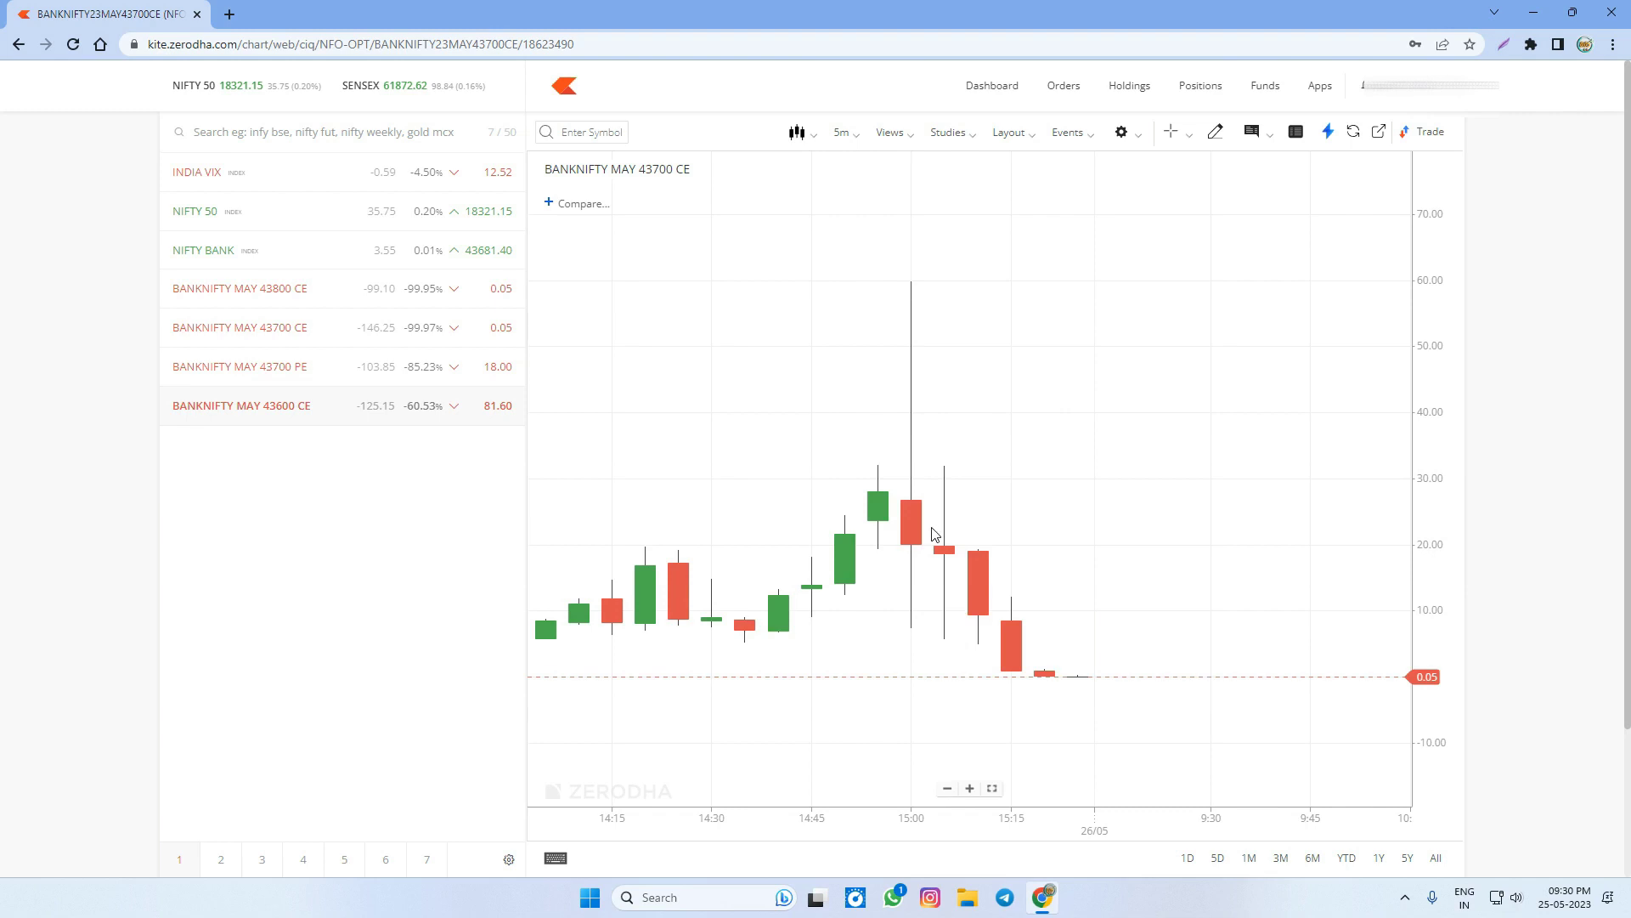
{"action": "scroll", "coordinate": [1021, 458], "scroll_direction": "down", "scroll_amount": 3}
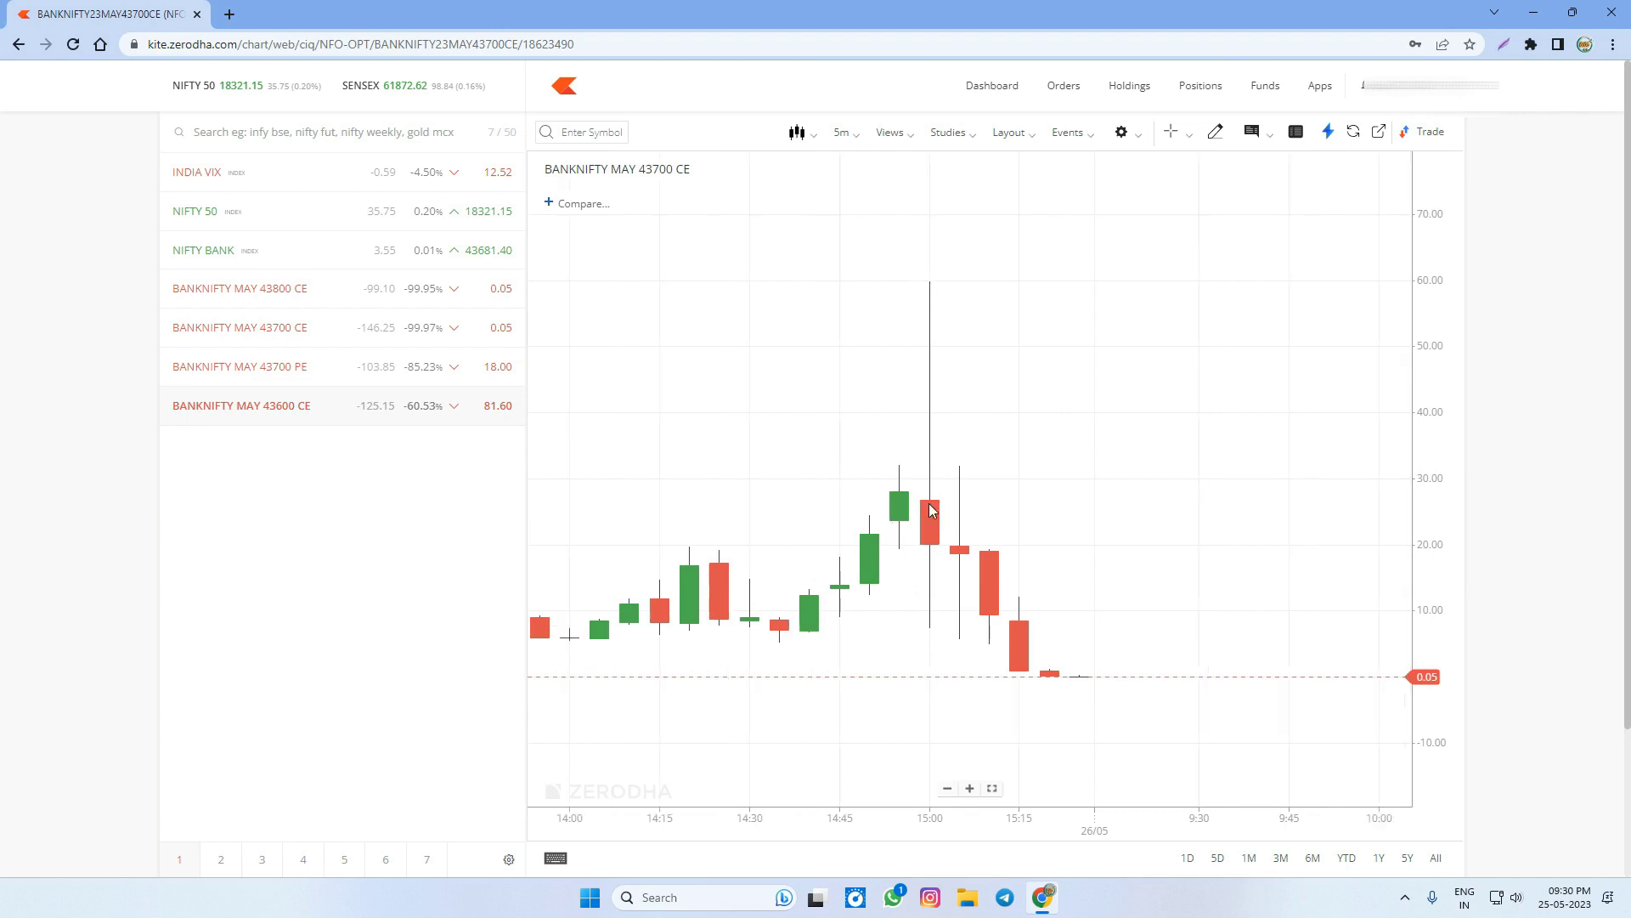
{"action": "scroll", "coordinate": [776, 597], "scroll_direction": "up", "scroll_amount": 3}
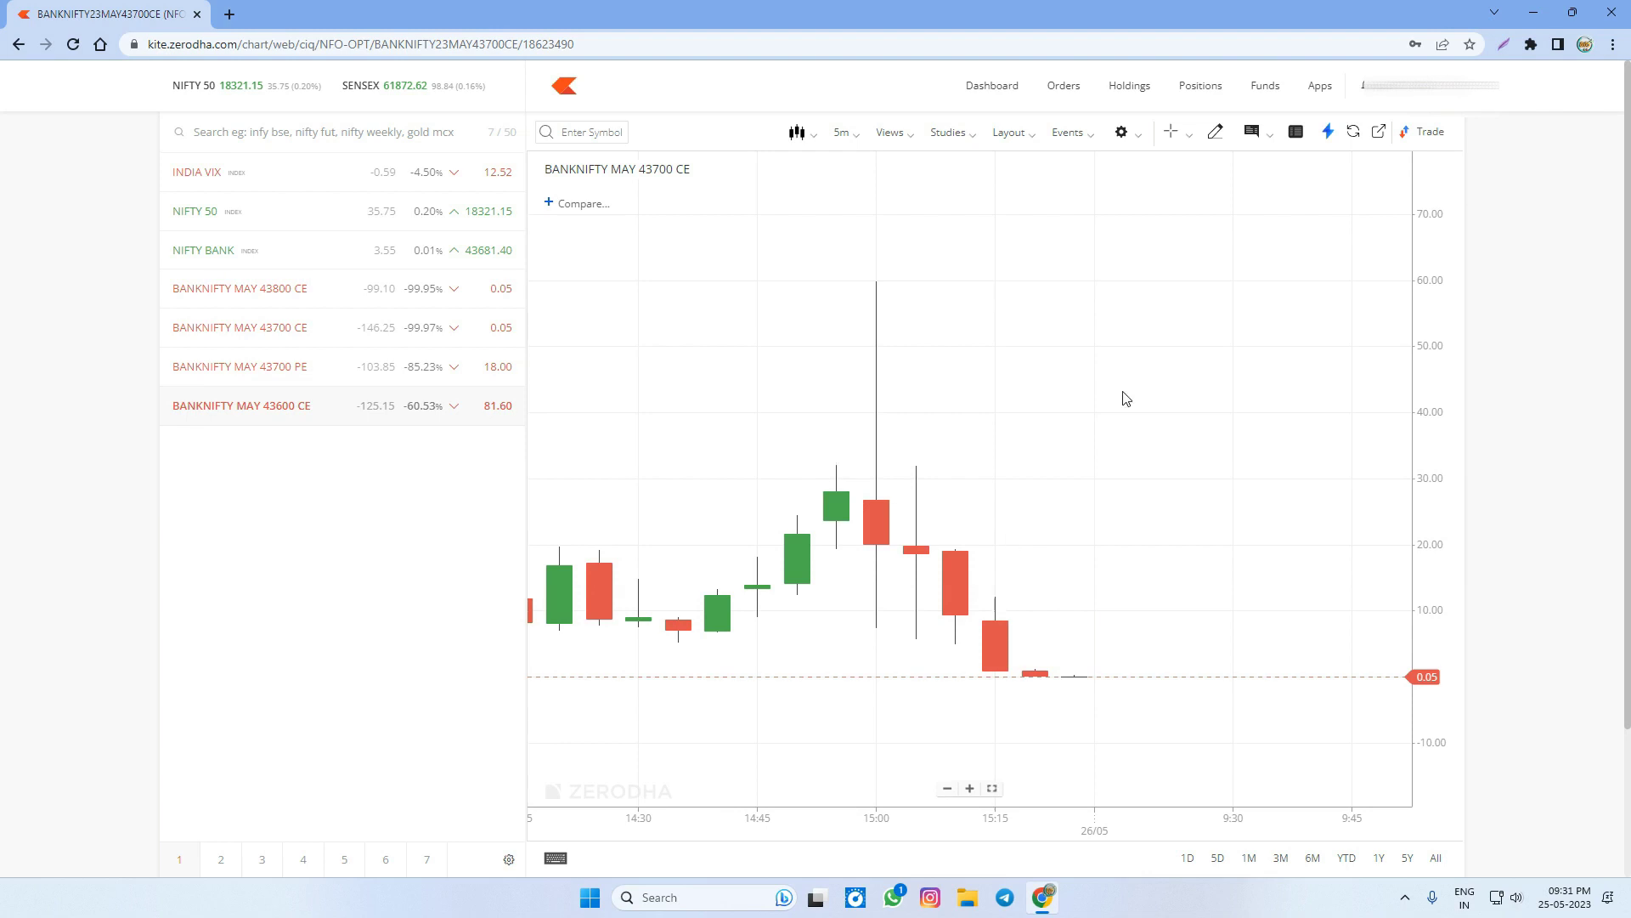
{"action": "scroll", "coordinate": [943, 521], "scroll_direction": "down", "scroll_amount": 5}
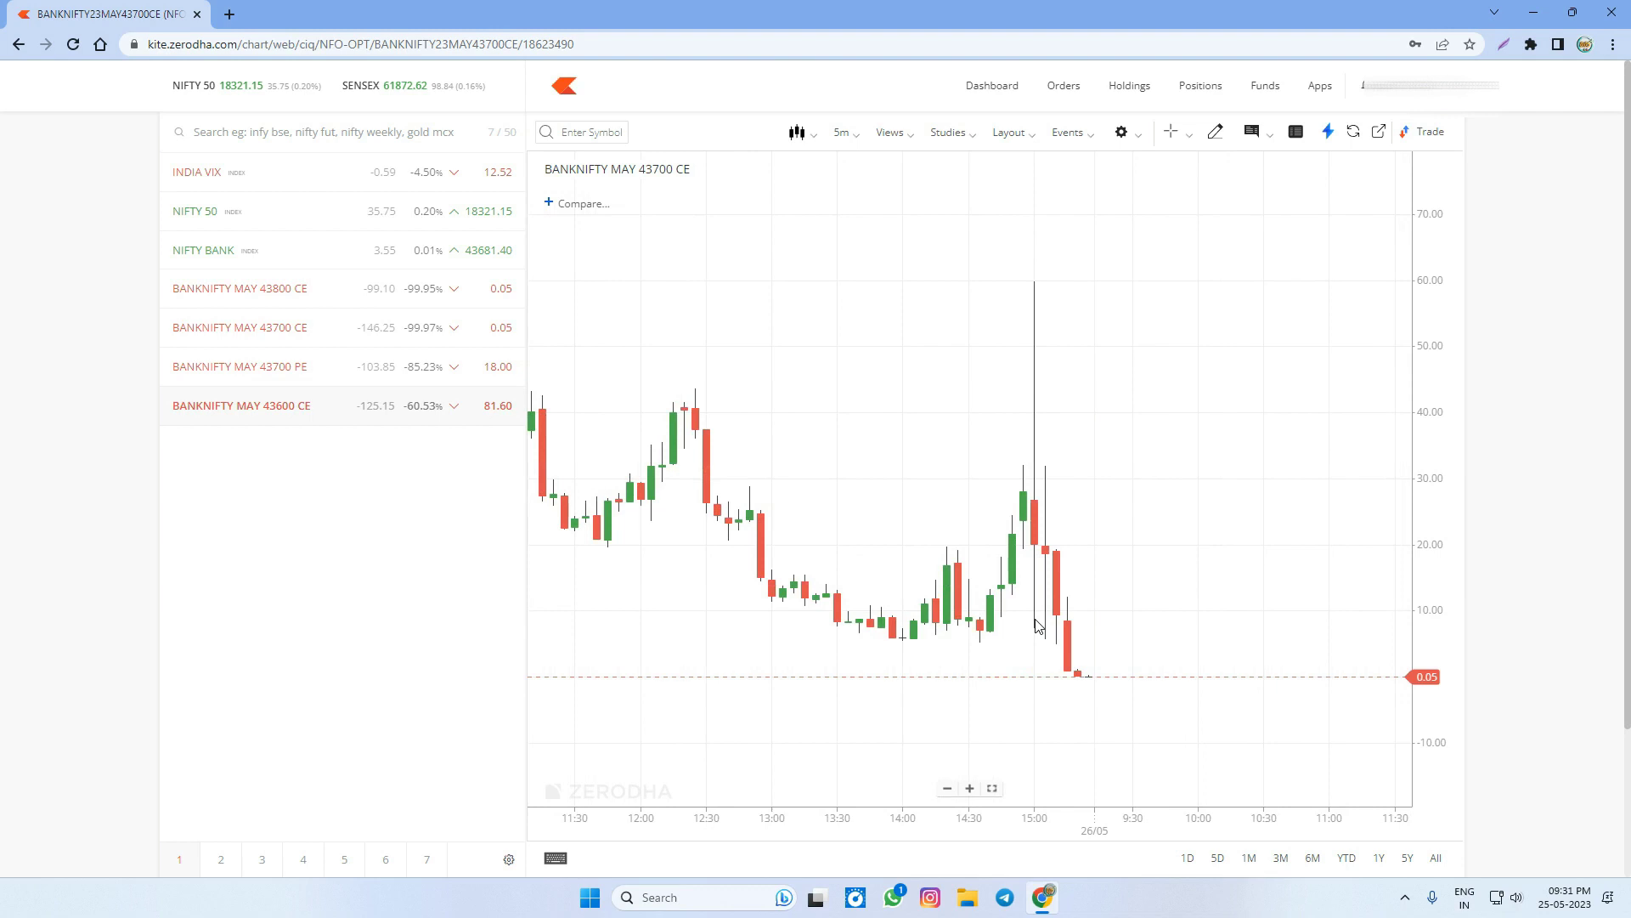
{"action": "scroll", "coordinate": [1016, 390], "scroll_direction": "up", "scroll_amount": 3}
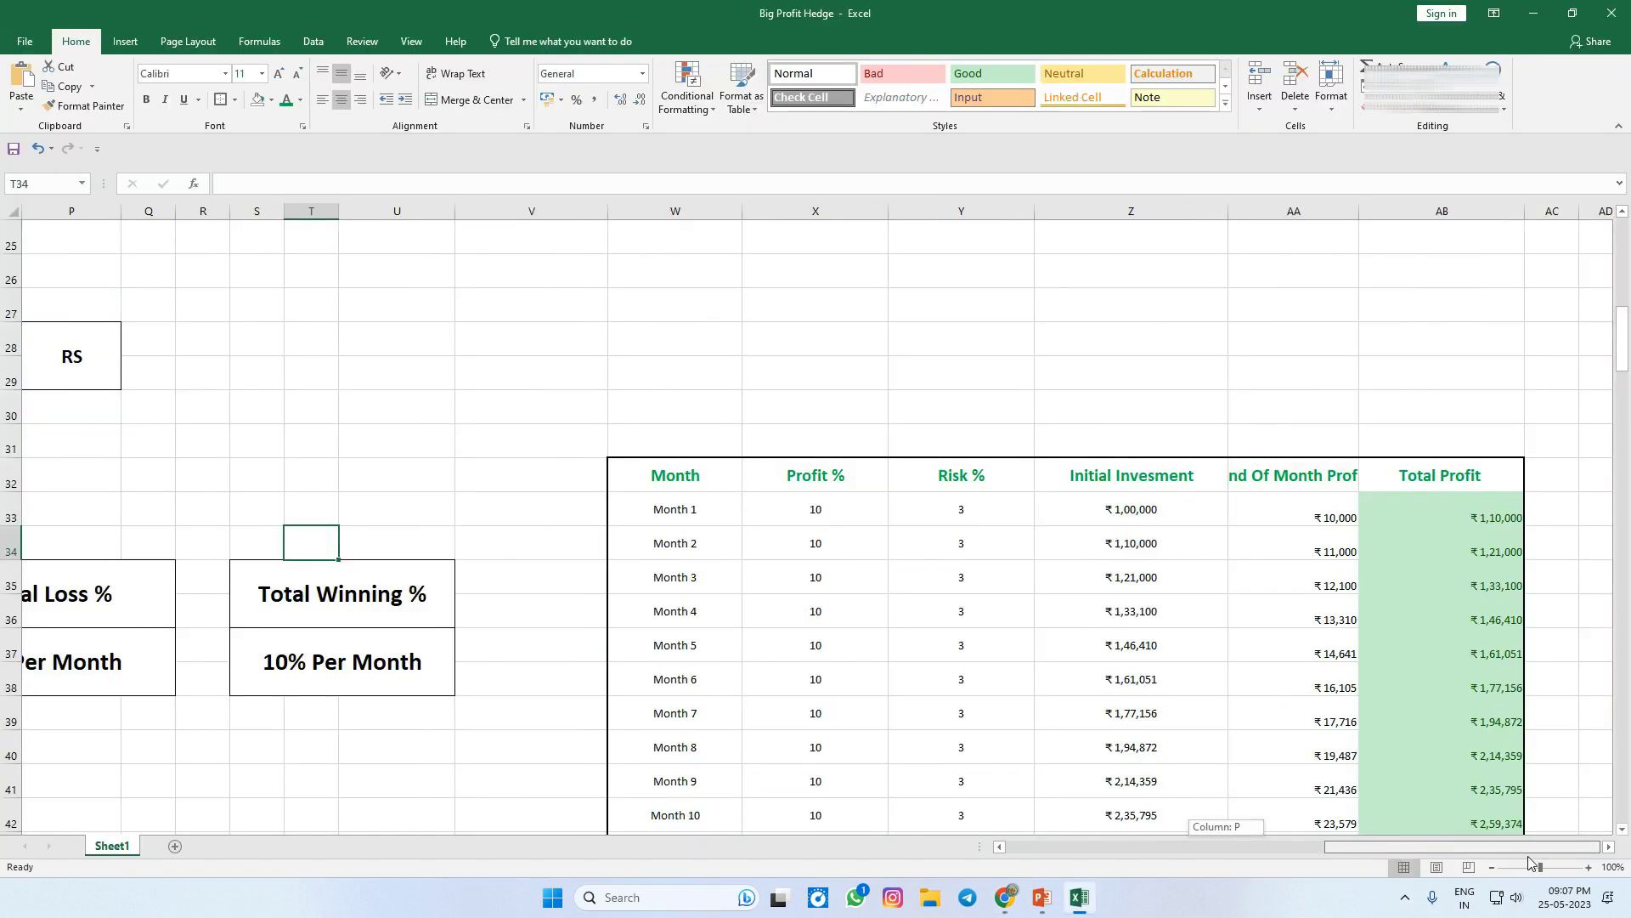
- In Excel's Big Profit Hedge workbook, wrap the text of the End Of Month Profit header in the monthly investment table
{"action": "left_click_drag", "start_coordinate": [1529, 862], "coordinate": [1587, 747]}
{"action": "left_click", "coordinate": [1581, 613]}
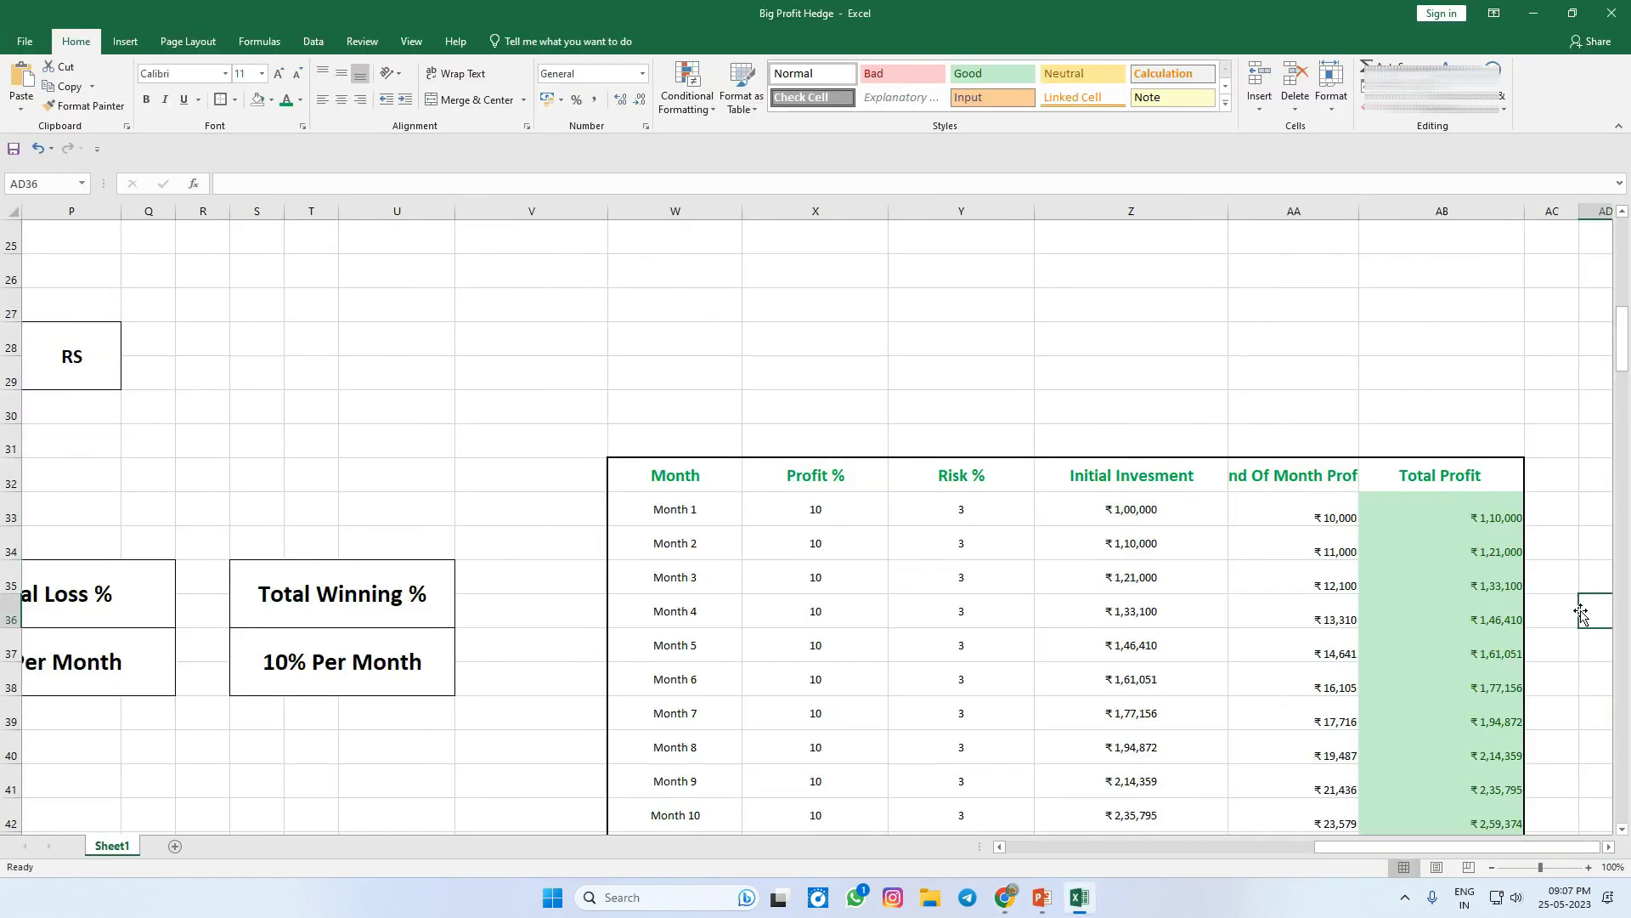
{"action": "key", "text": "Right"}
{"action": "key", "text": "Right"}
{"action": "key", "text": "Right"}
{"action": "key", "text": "Right"}
{"action": "key", "text": "Right"}
{"action": "key", "text": "Right"}
{"action": "key", "text": "Right"}
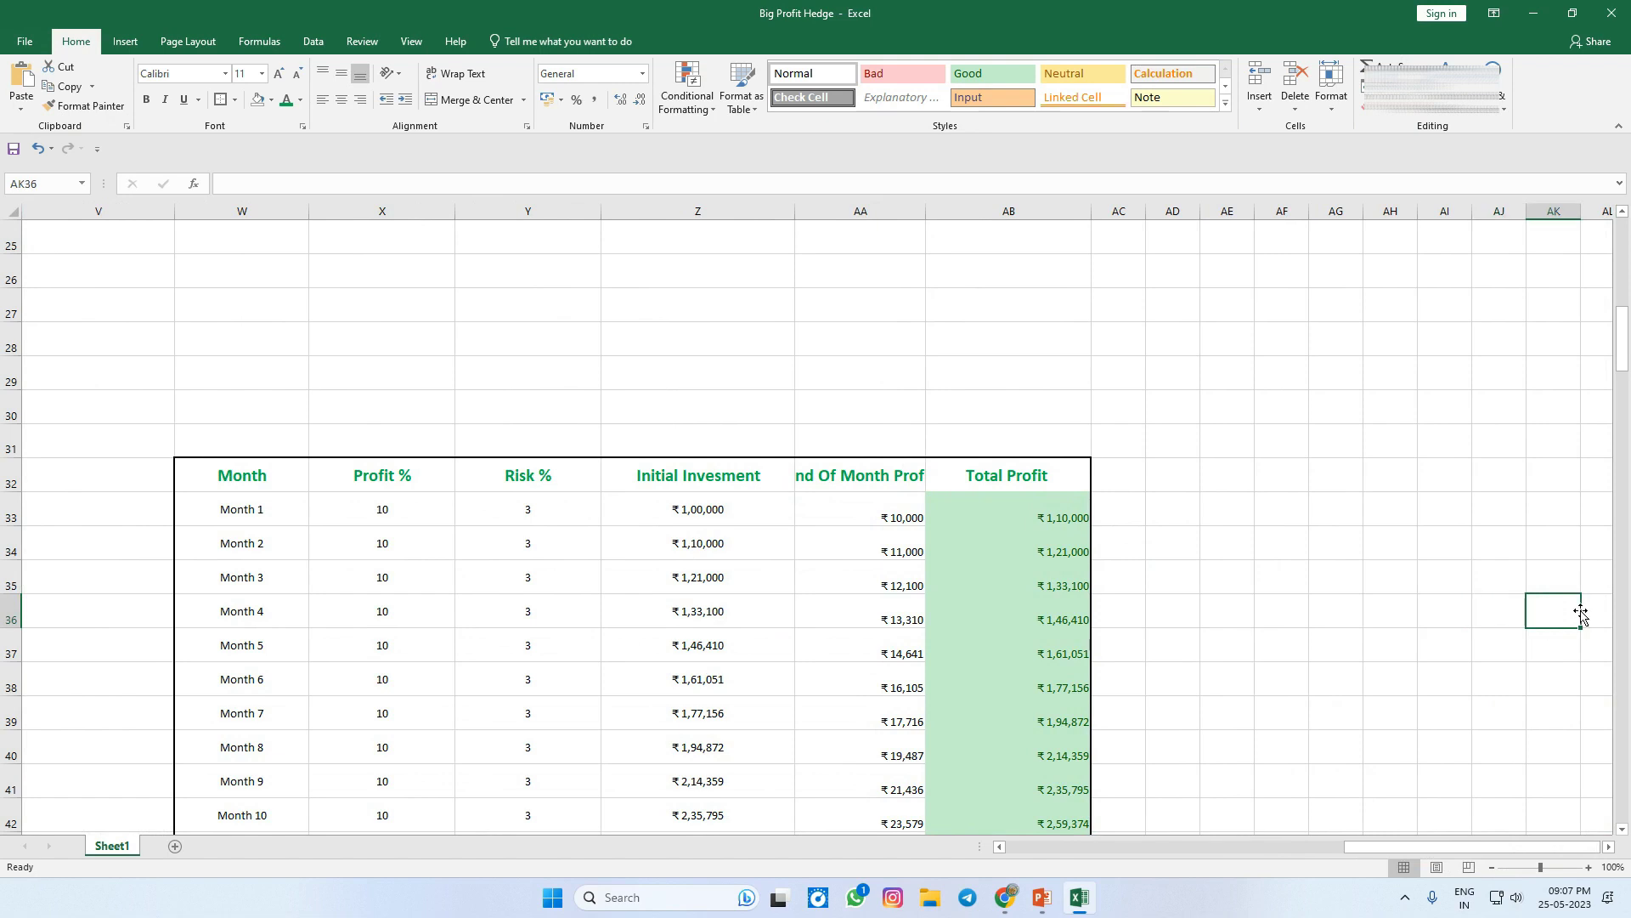
{"action": "key", "text": "Right"}
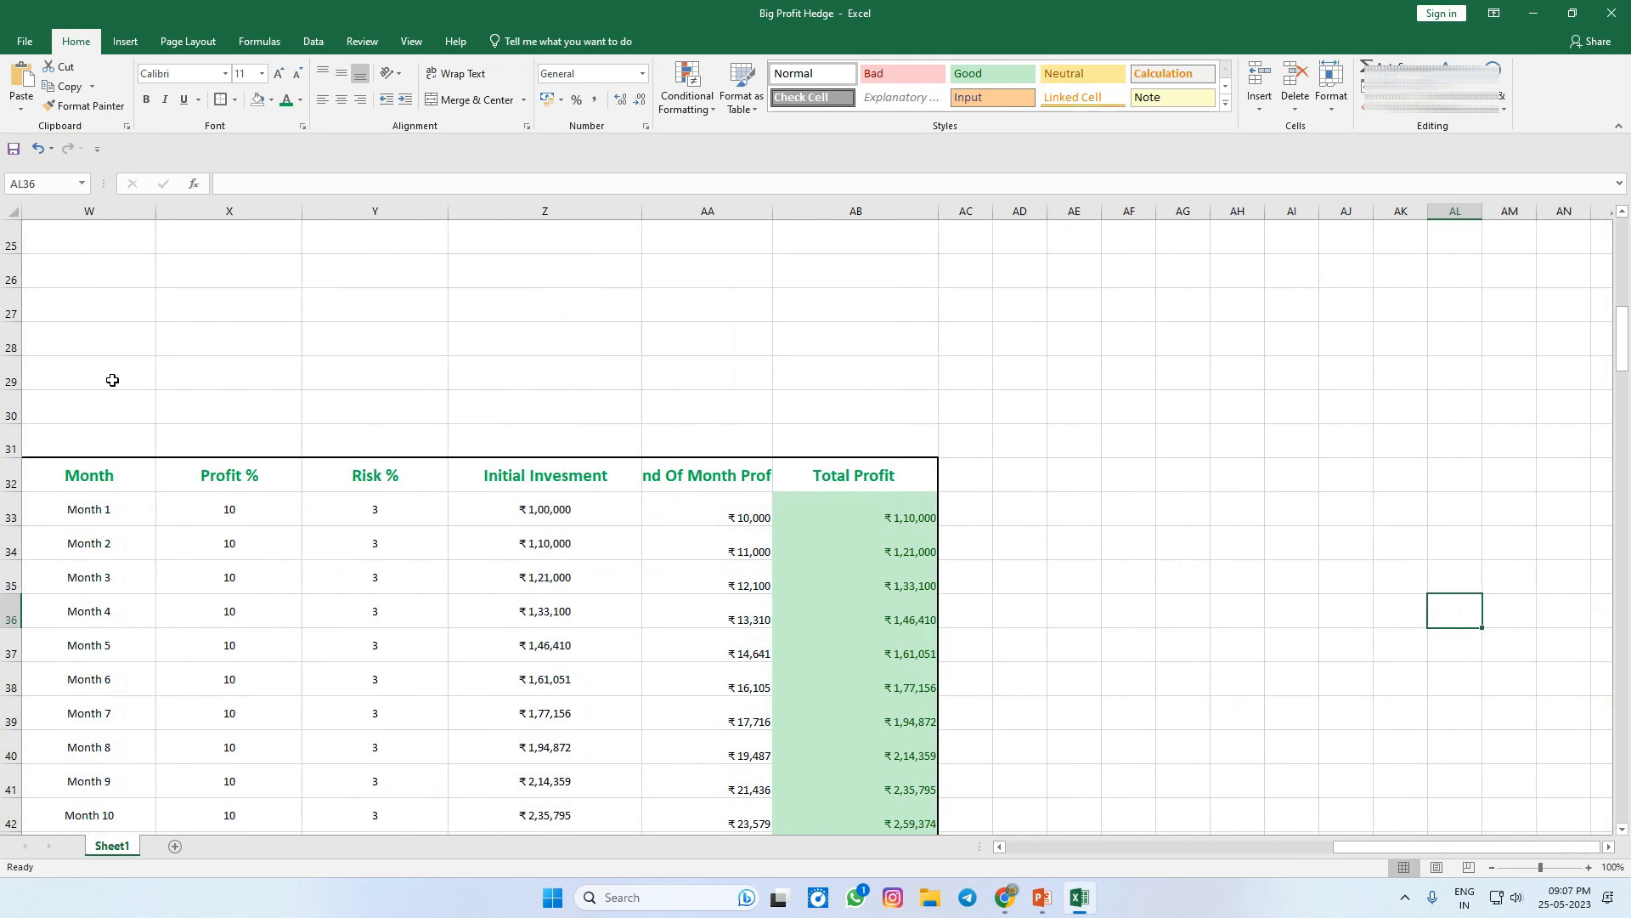
{"action": "left_click", "coordinate": [105, 375]}
{"action": "key", "text": "Left"}
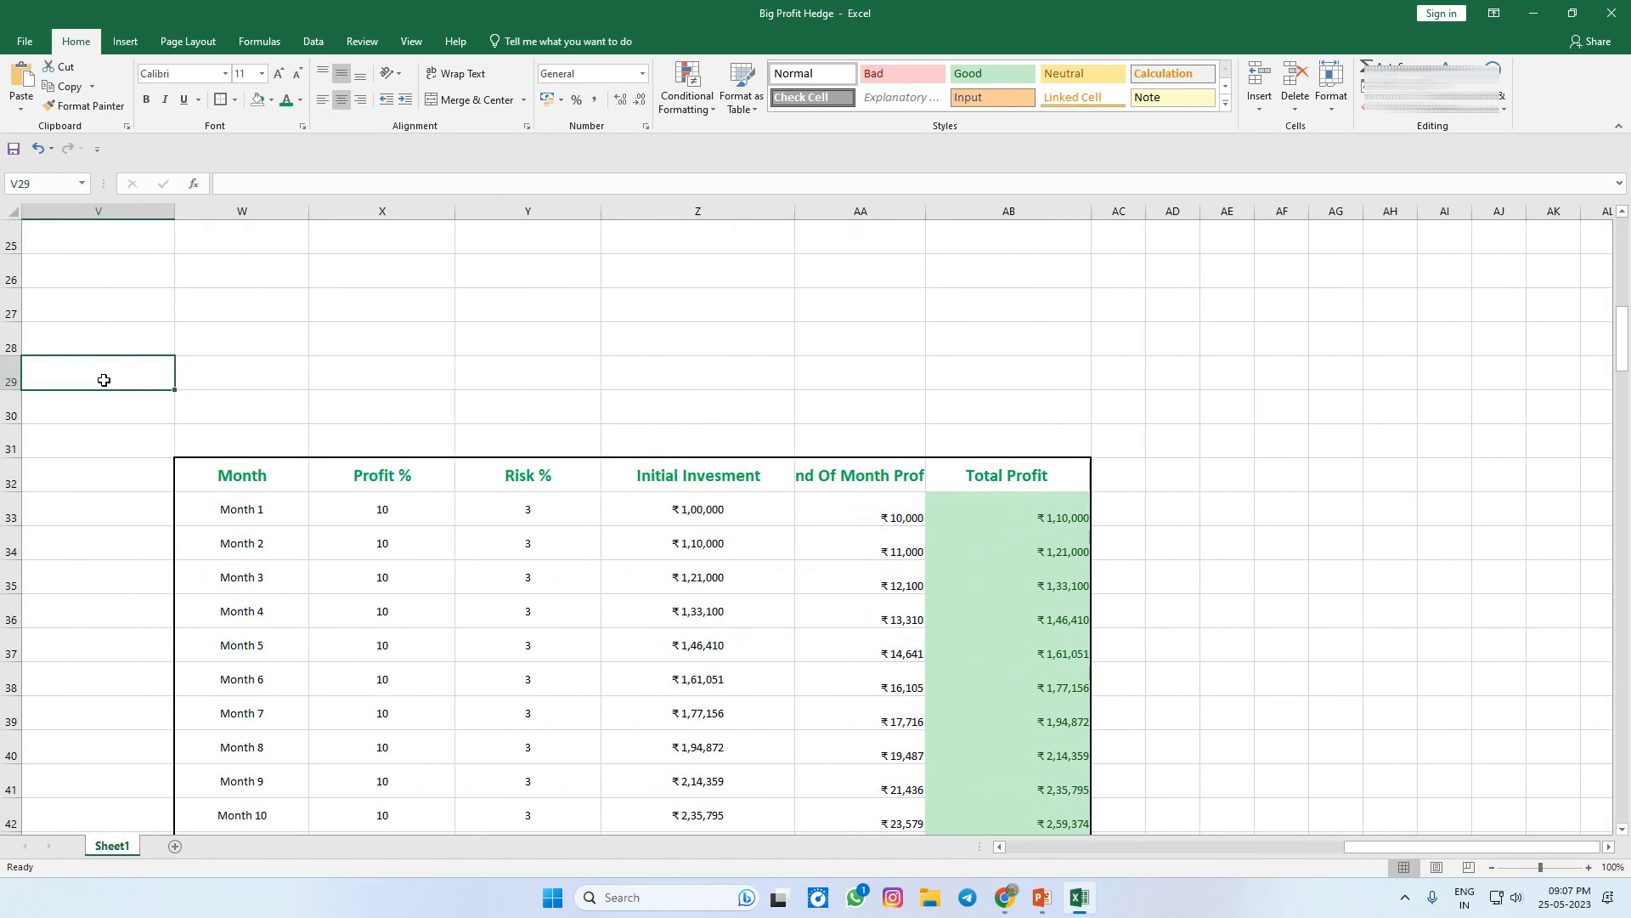
{"action": "scroll", "coordinate": [103, 380], "scroll_direction": "down", "scroll_amount": 2}
{"action": "left_click", "coordinate": [909, 266]}
{"action": "left_click", "coordinate": [456, 74]}
{"action": "left_click", "coordinate": [1208, 267]}
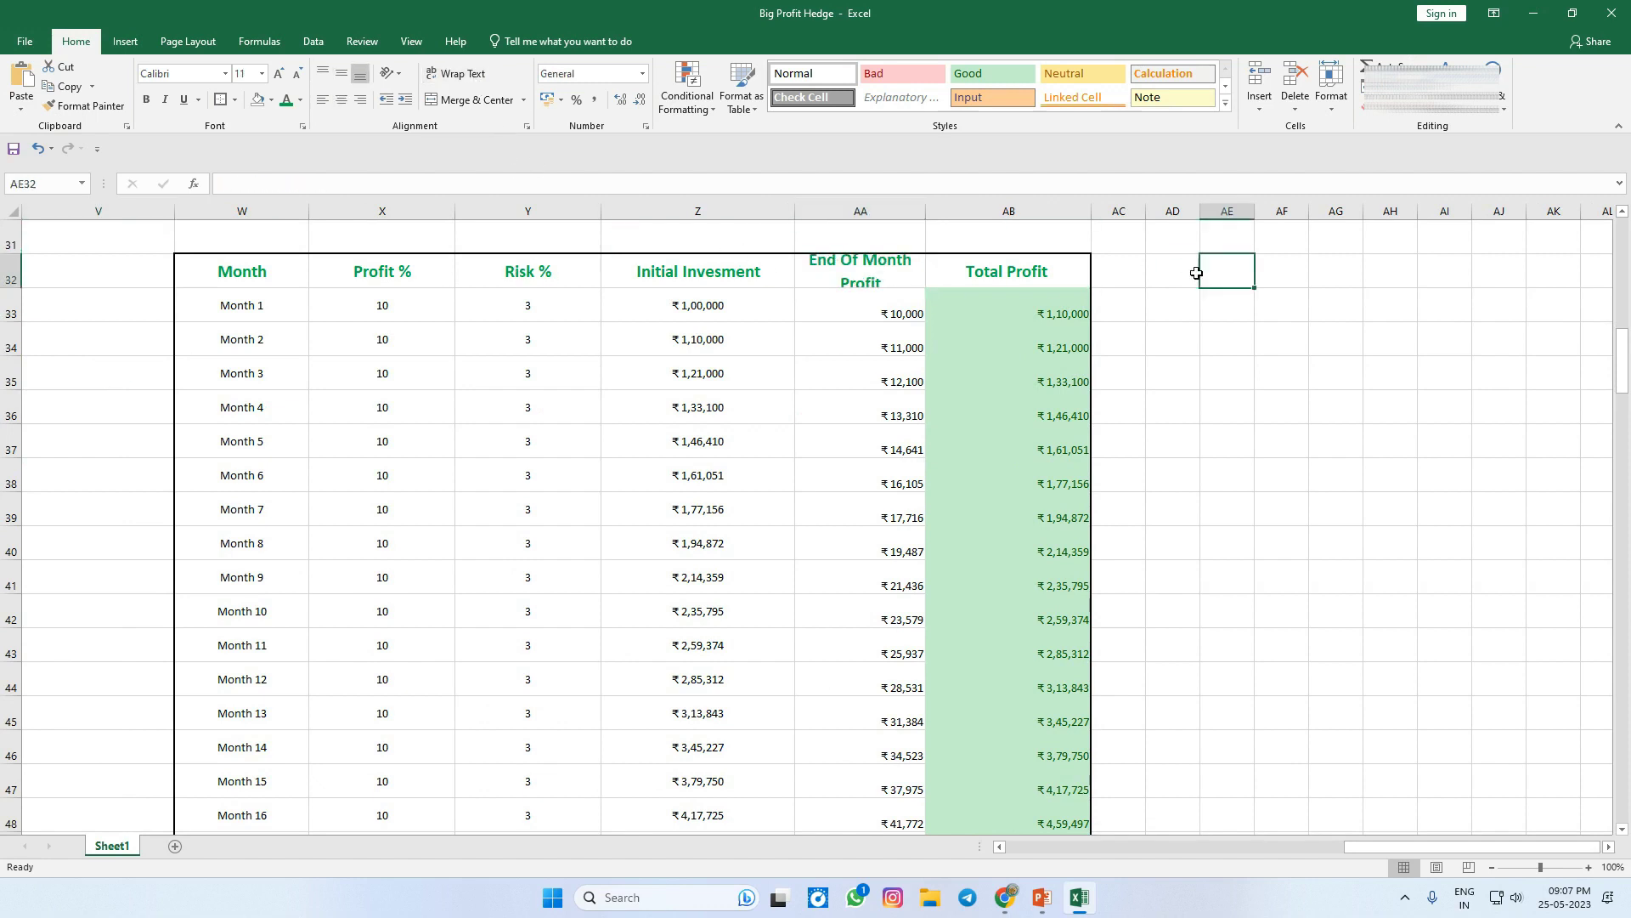
- Review the Month 1 row from profit and risk percentages through initial investment, end-of-month profit and total profit
{"action": "left_click", "coordinate": [257, 305]}
{"action": "left_click", "coordinate": [365, 305]}
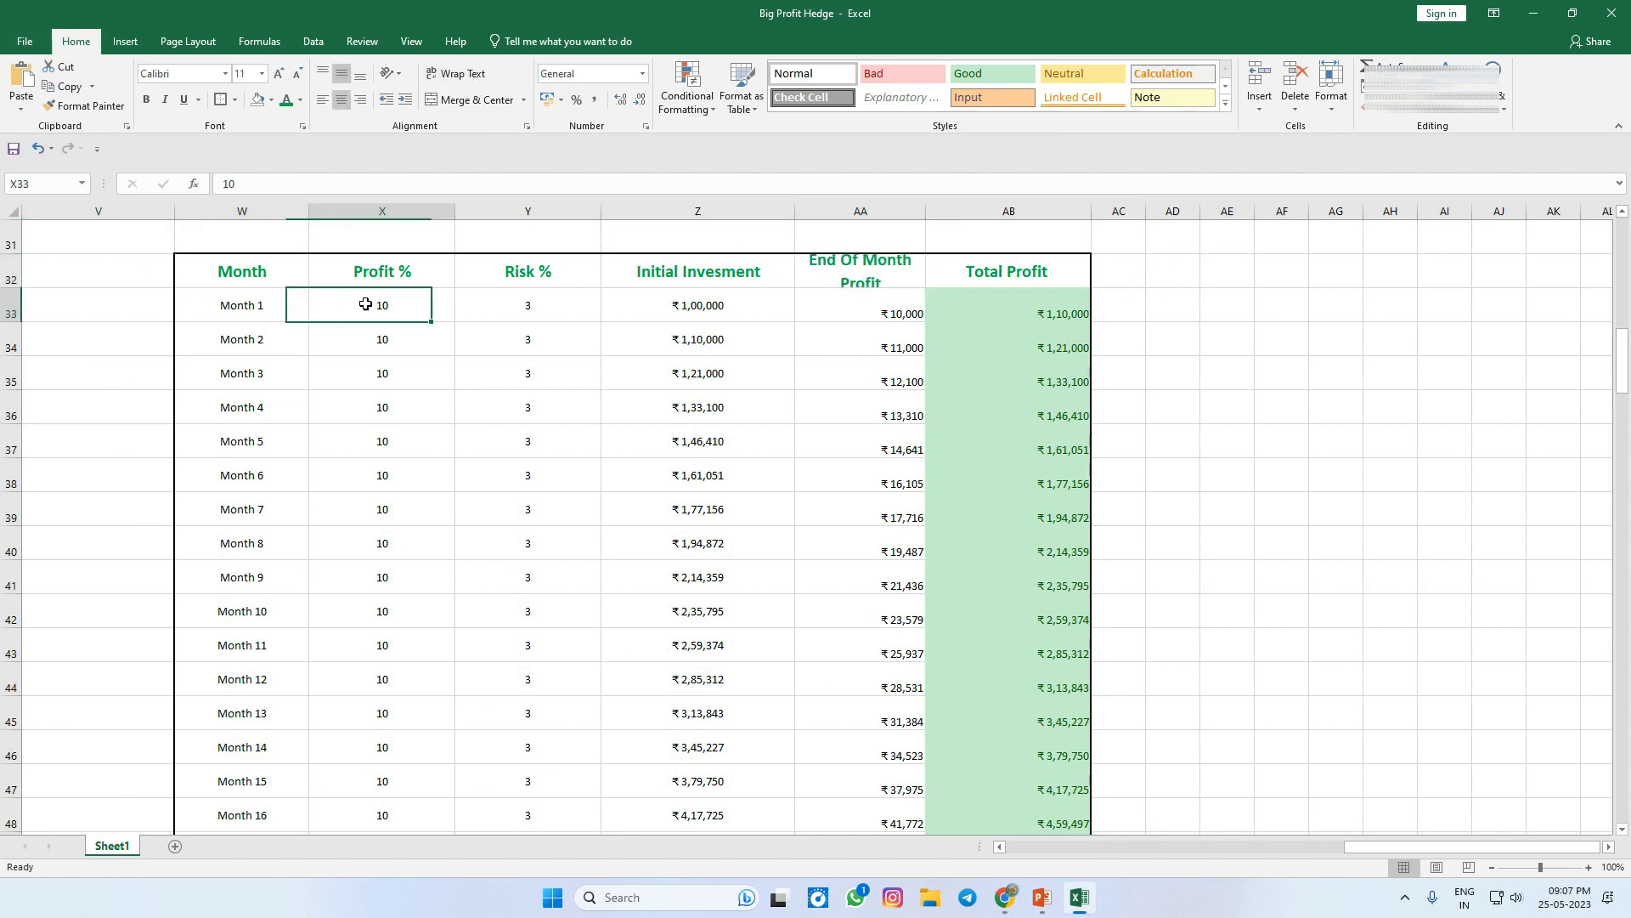
{"action": "left_click", "coordinate": [527, 311]}
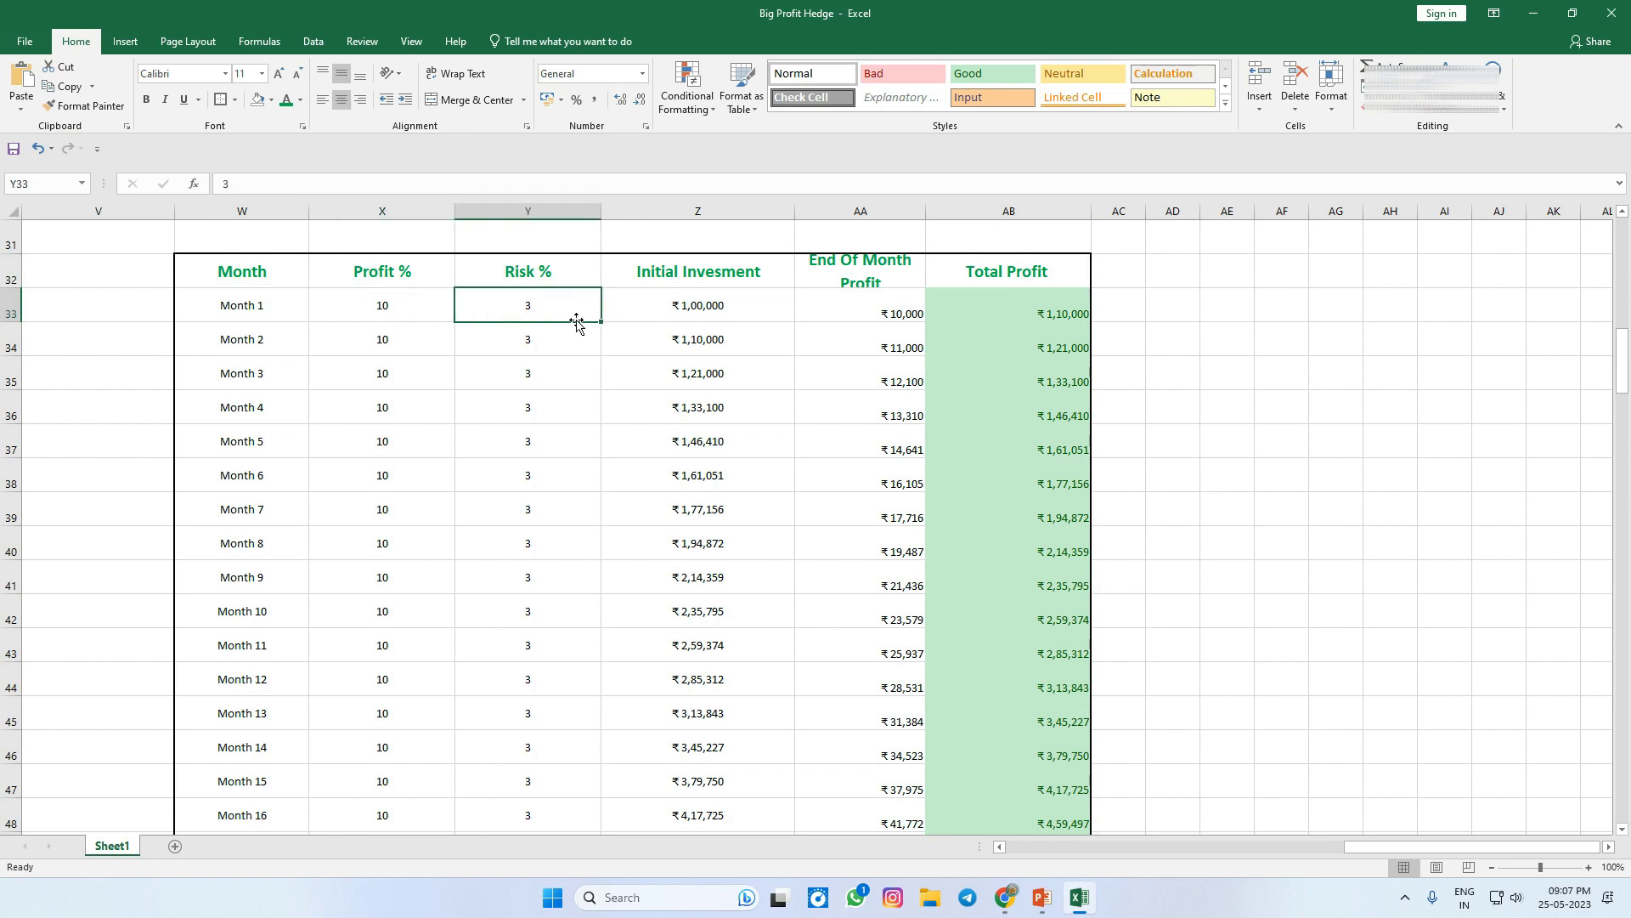
{"action": "left_click", "coordinate": [682, 311]}
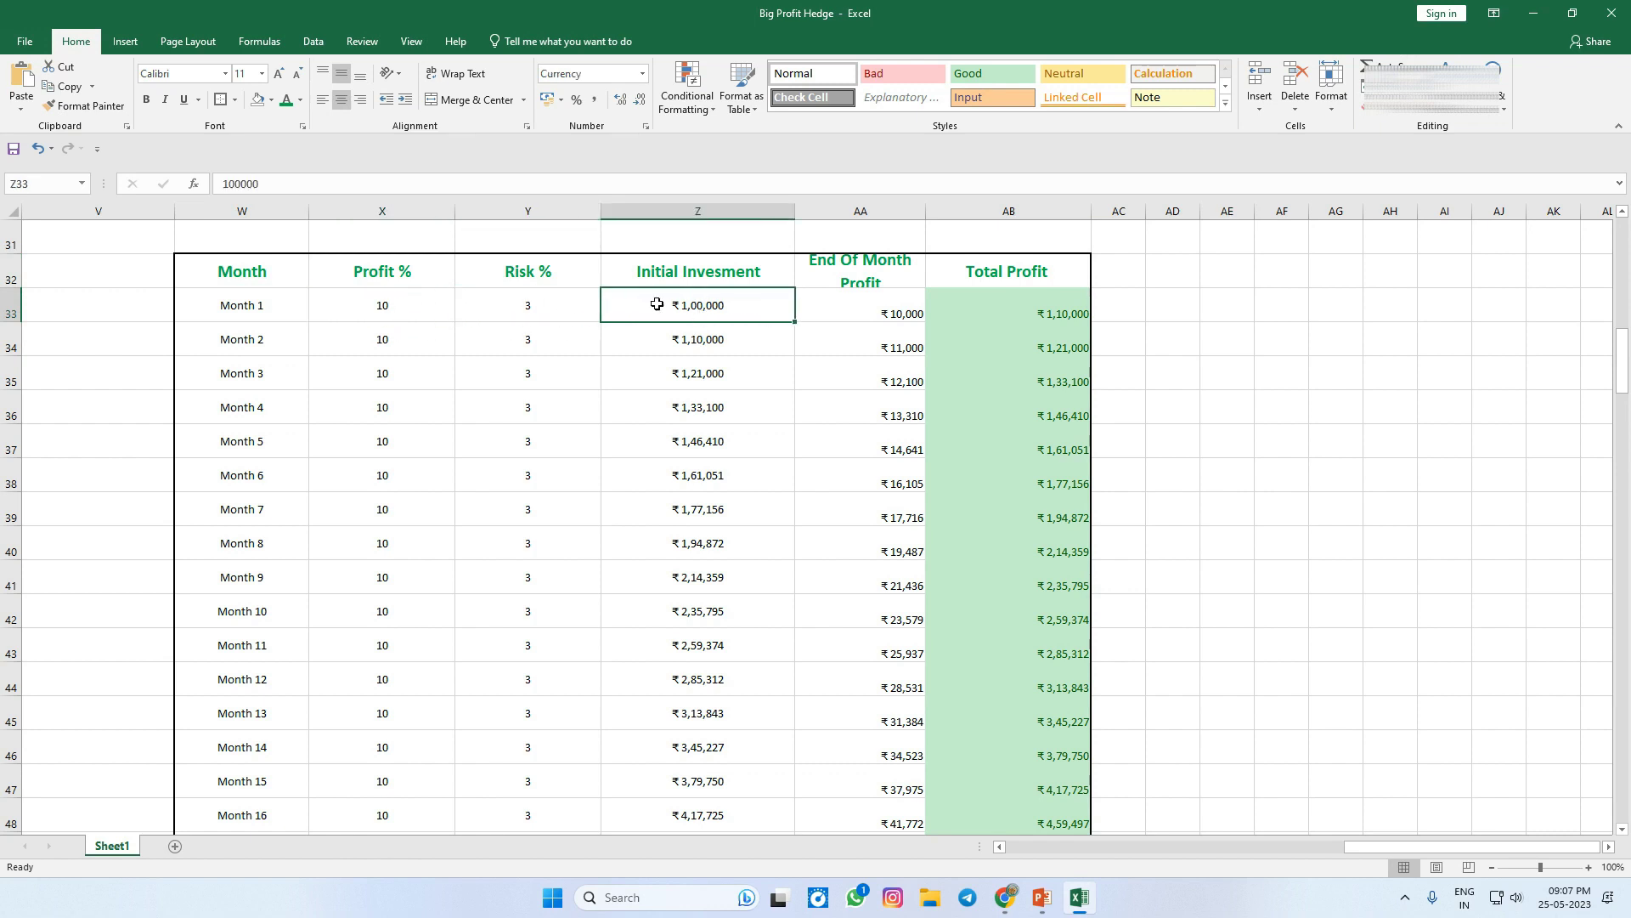
{"action": "left_click", "coordinate": [883, 312]}
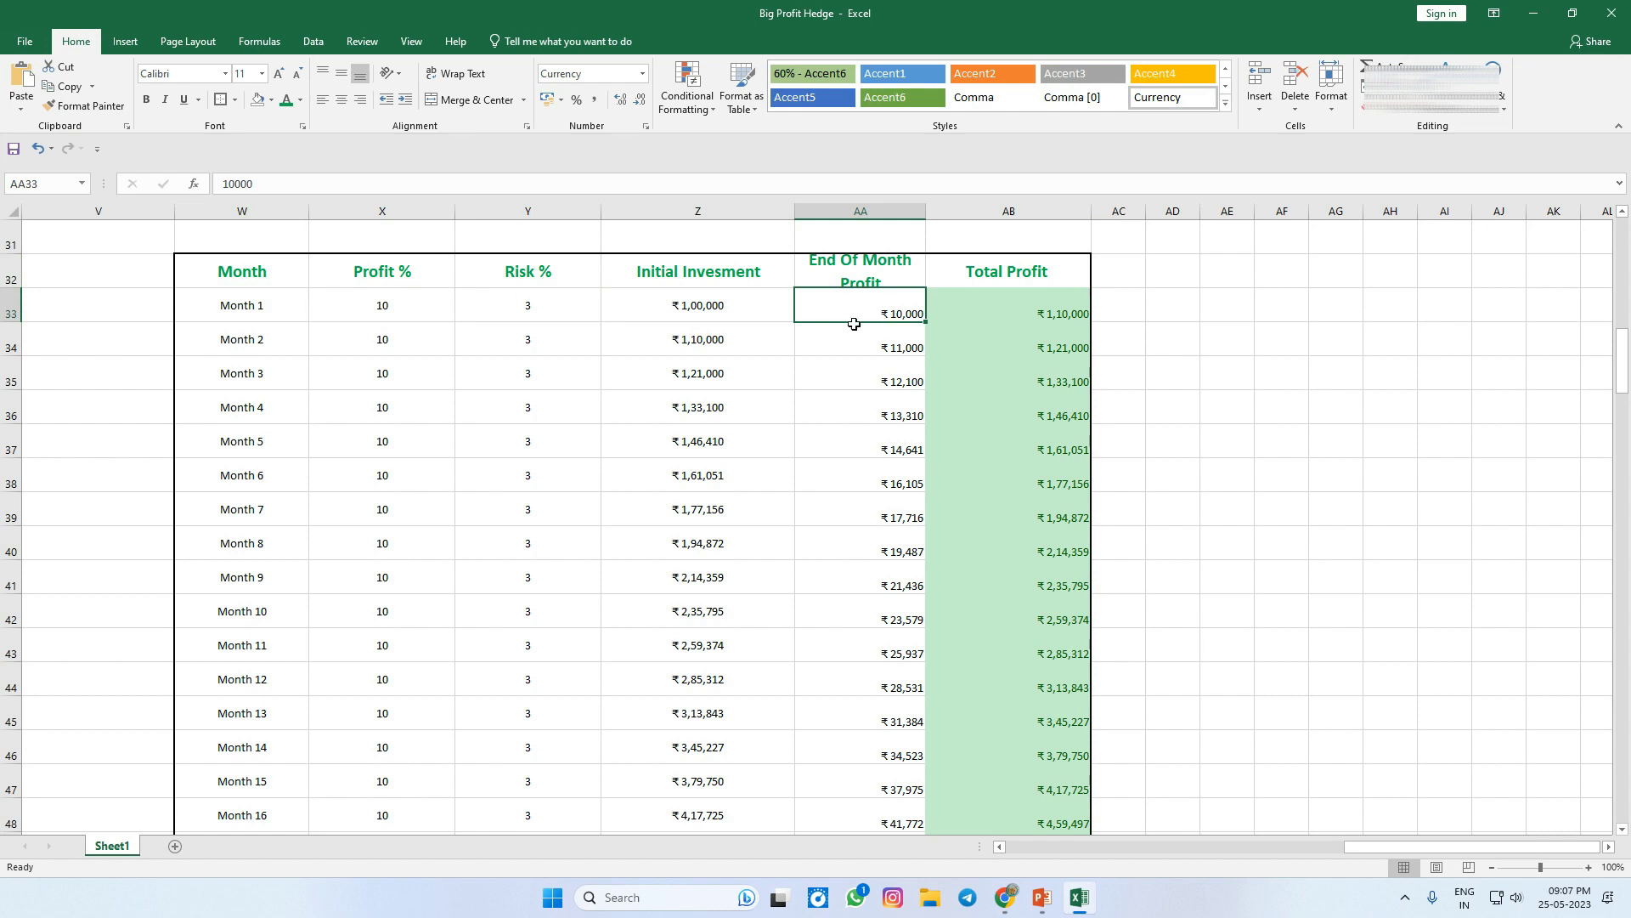
{"action": "left_click", "coordinate": [996, 314]}
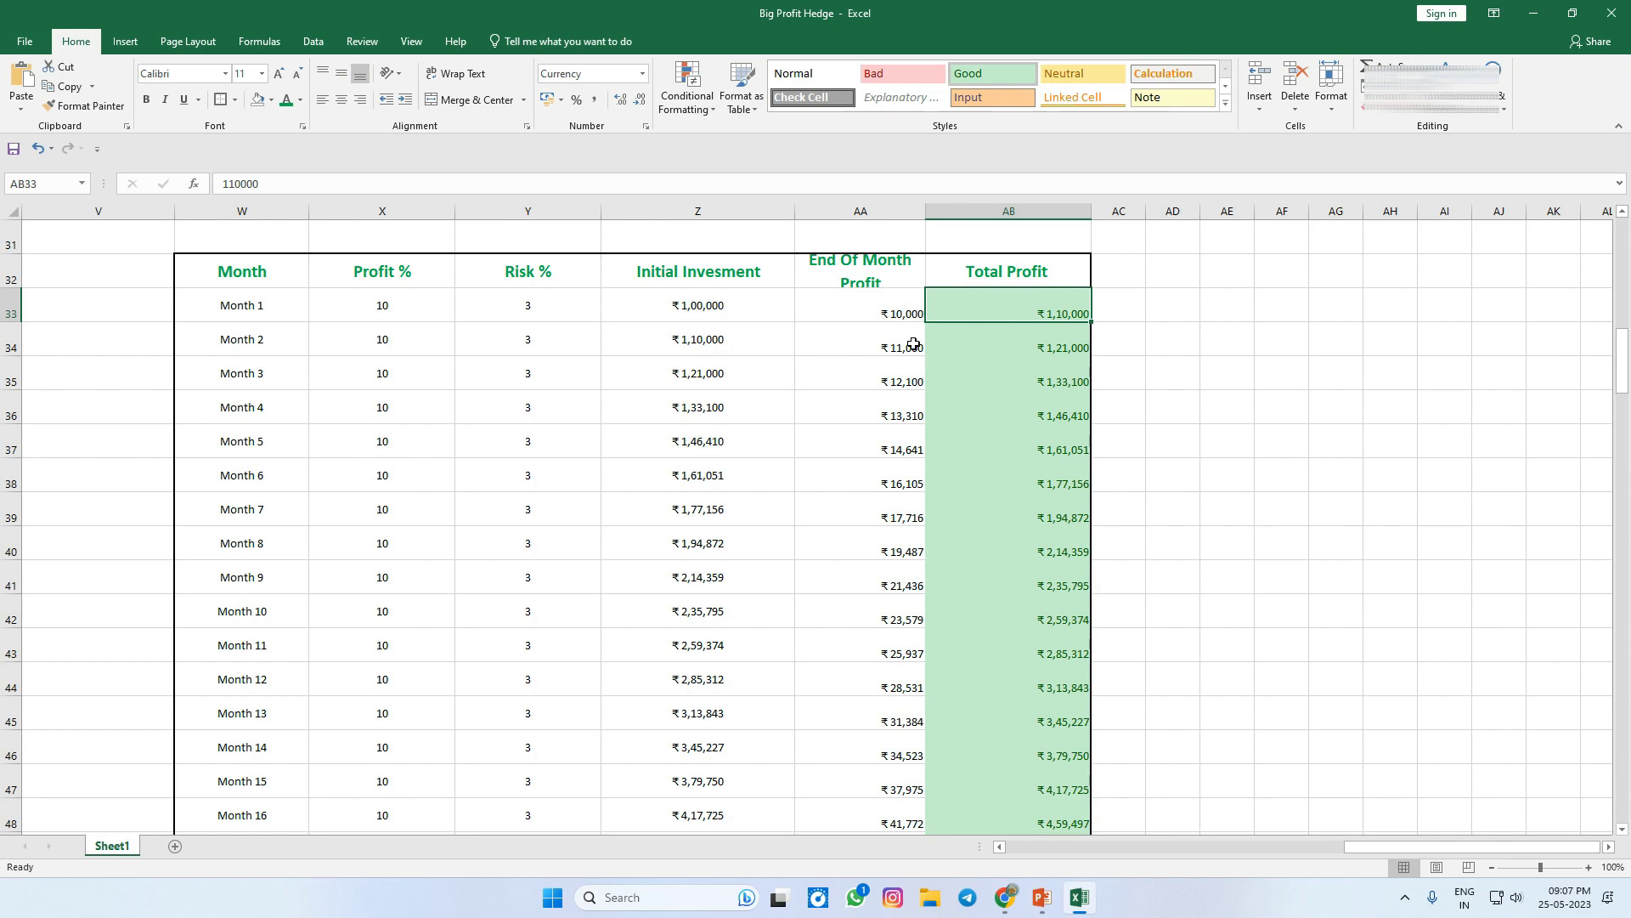
- Follow the compounding through the Month 2 end-of-month profit and the Month 2 to Month 4 total profits
{"action": "left_click", "coordinate": [888, 344]}
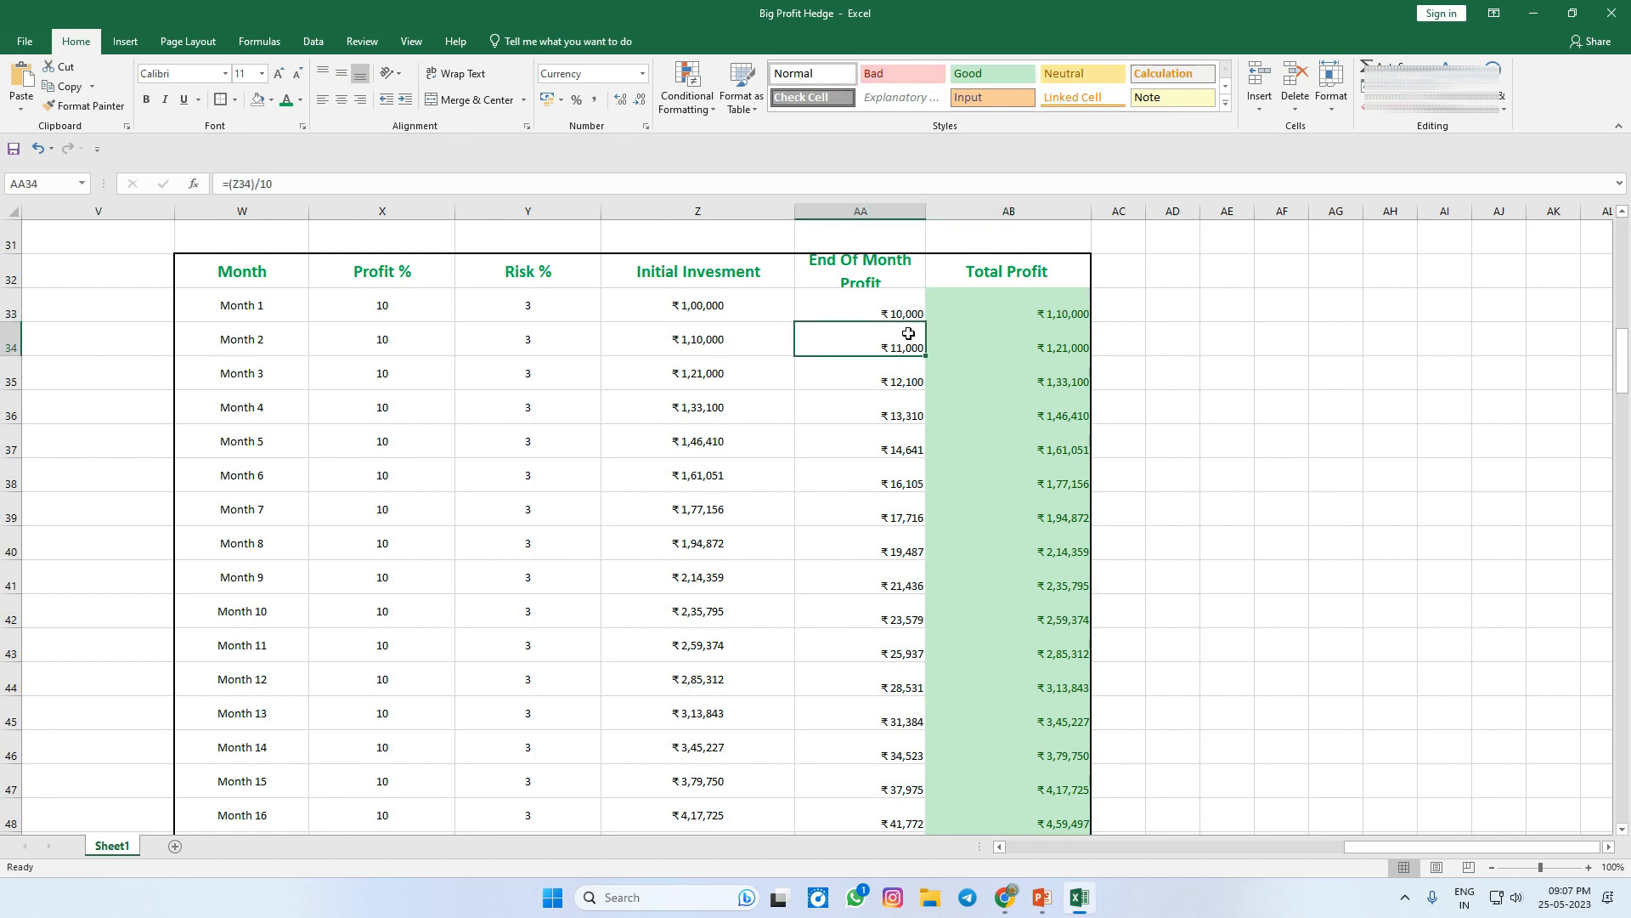
{"action": "left_click", "coordinate": [1013, 350]}
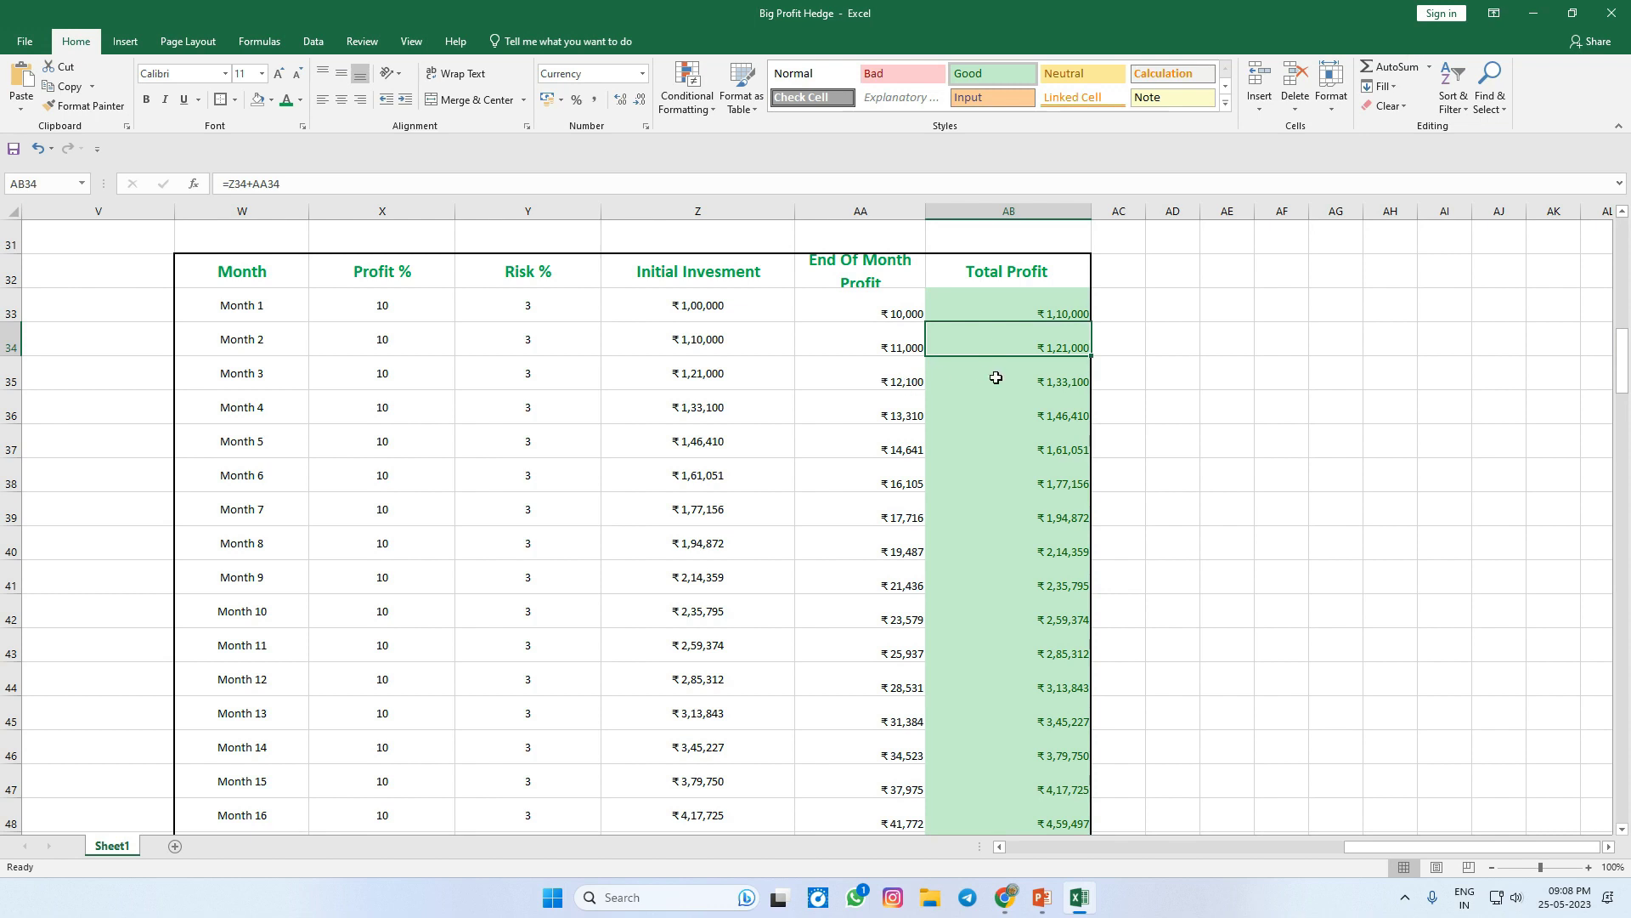
{"action": "left_click", "coordinate": [1055, 384]}
{"action": "left_click", "coordinate": [1047, 409]}
- Examine the Month 49 row at the end of the investment table and its total profit
{"action": "scroll", "coordinate": [1066, 424], "scroll_direction": "down", "scroll_amount": 2}
{"action": "scroll", "coordinate": [259, 394], "scroll_direction": "down", "scroll_amount": 10}
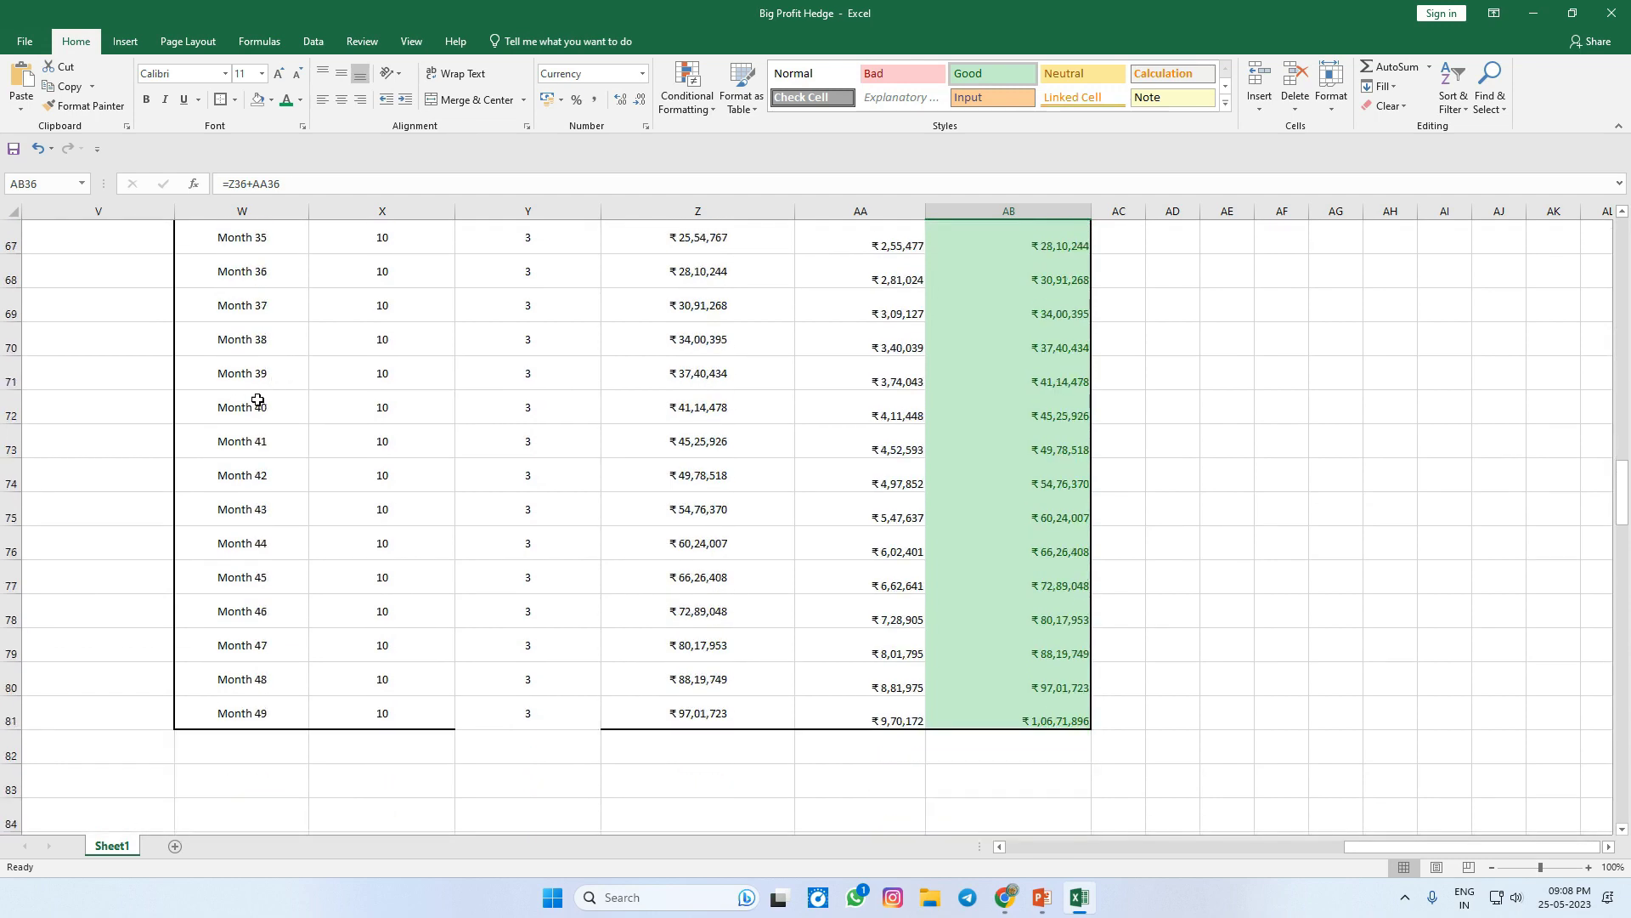
{"action": "left_click", "coordinate": [248, 713]}
{"action": "left_click", "coordinate": [1053, 716]}
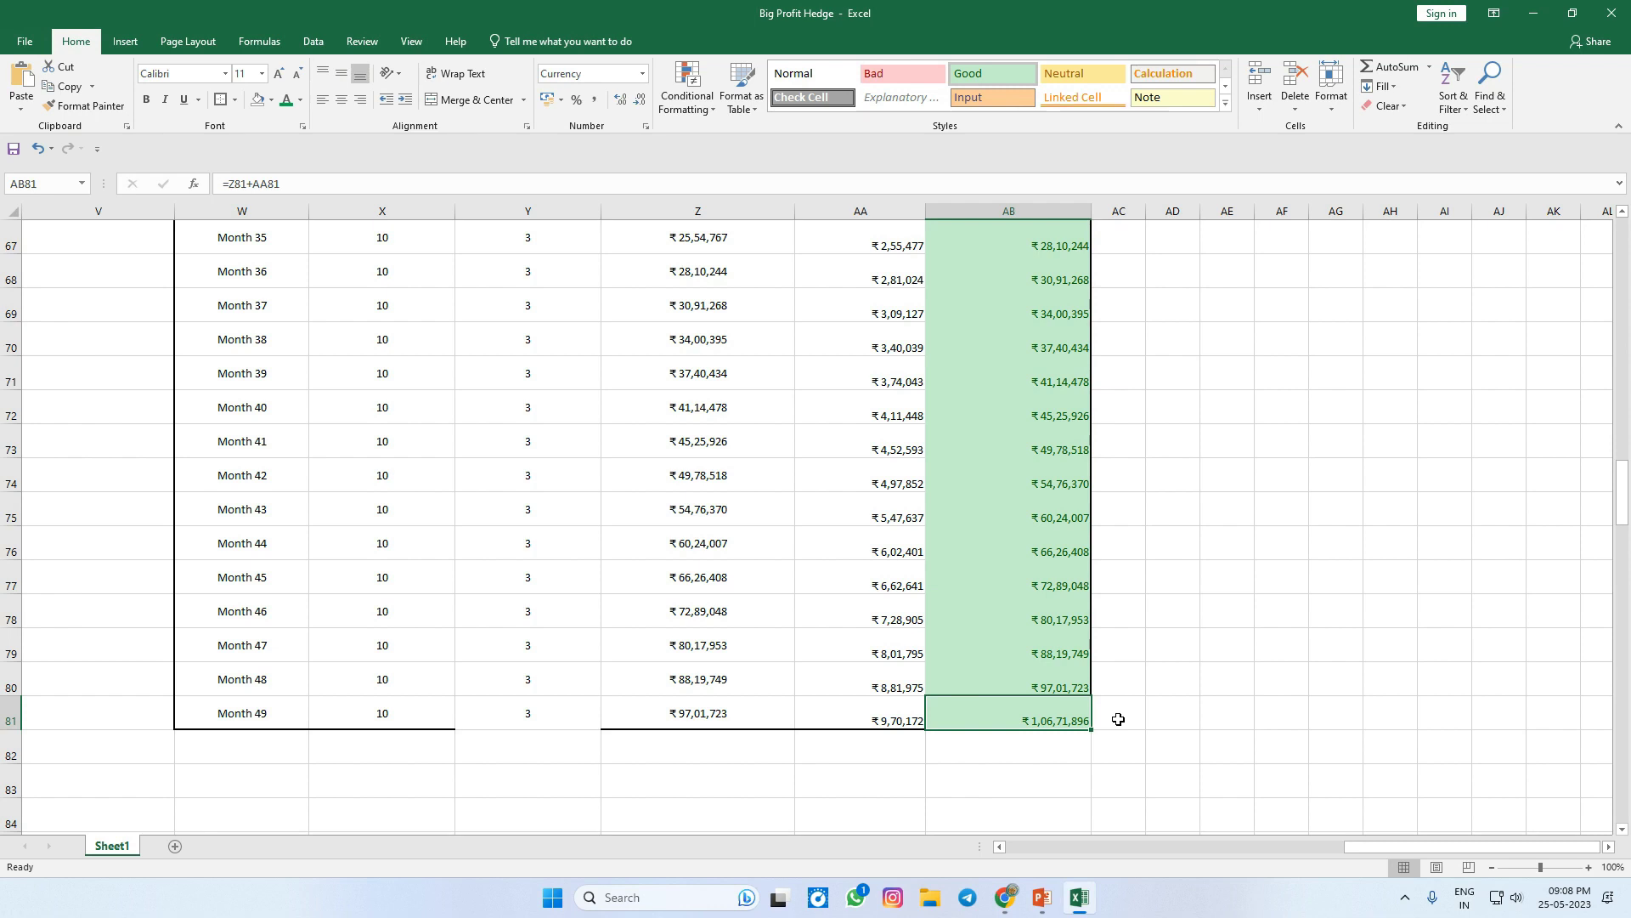
{"action": "left_click", "coordinate": [196, 712]}
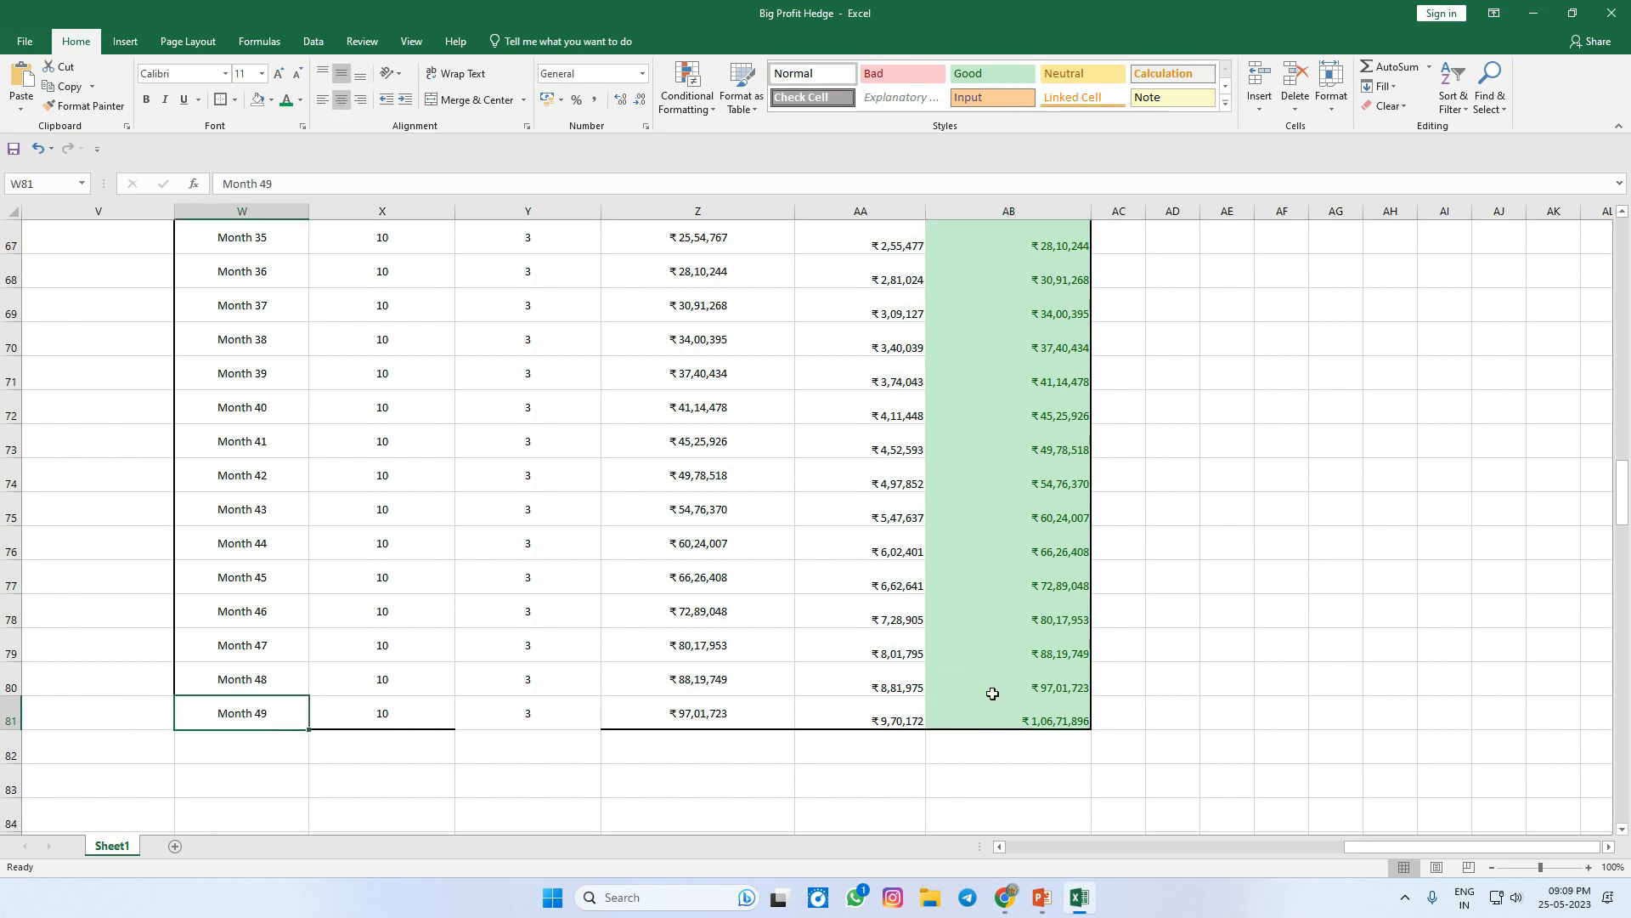
{"action": "left_click", "coordinate": [1018, 720]}
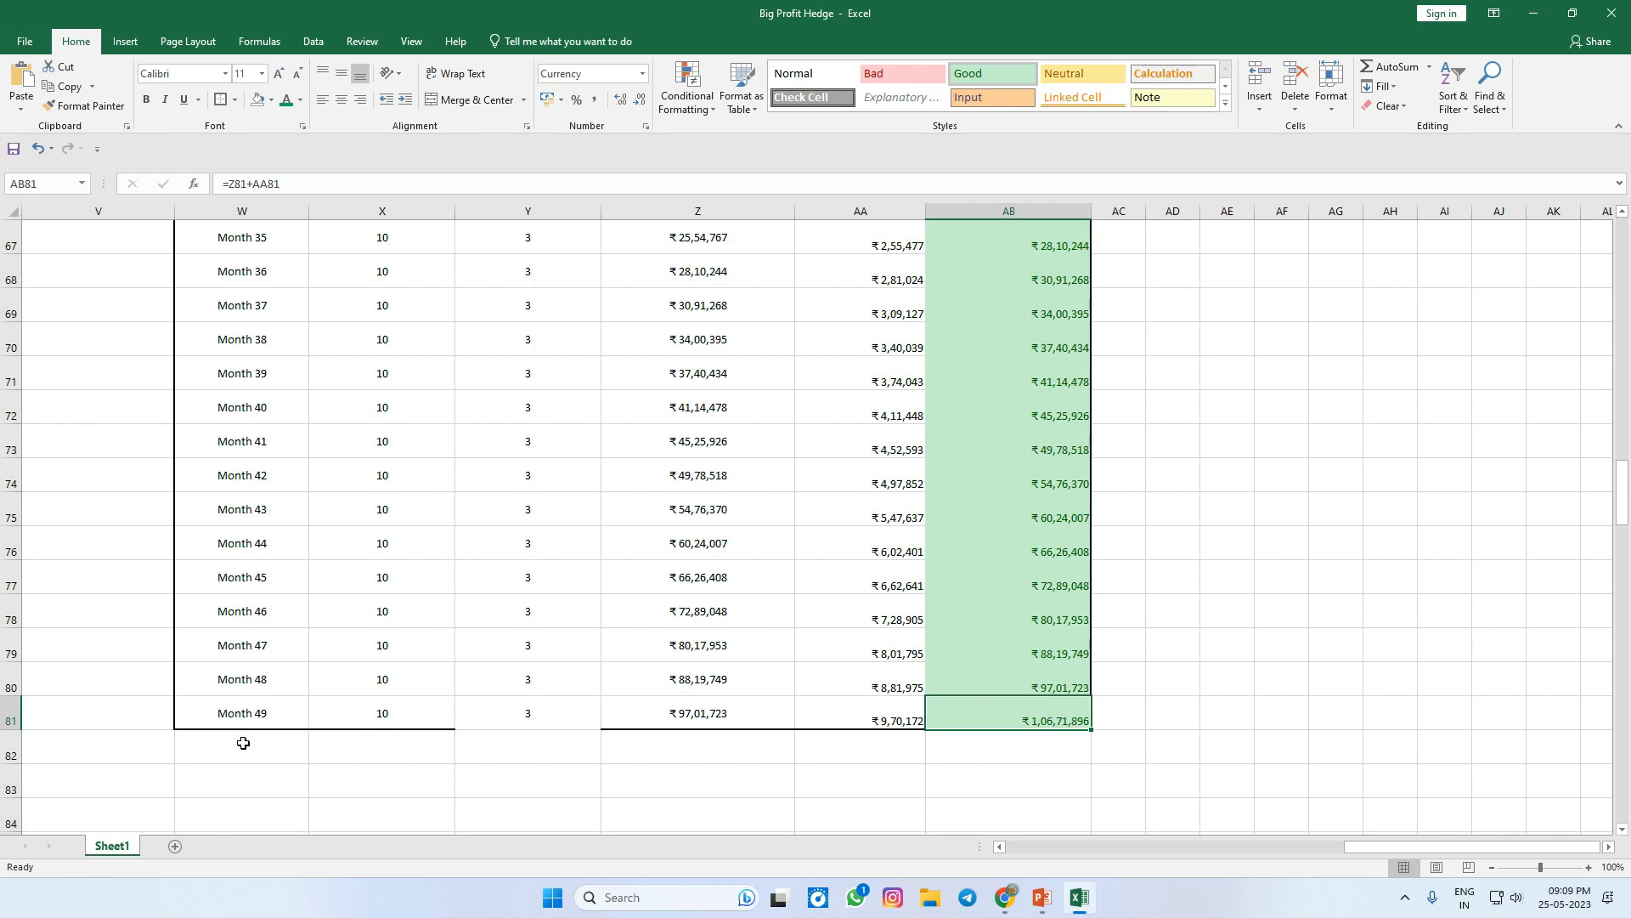
- Fill the investment table down one row to Month 50 and outline the new row with a thick border
{"action": "left_click_drag", "start_coordinate": [252, 681], "coordinate": [1094, 761]}
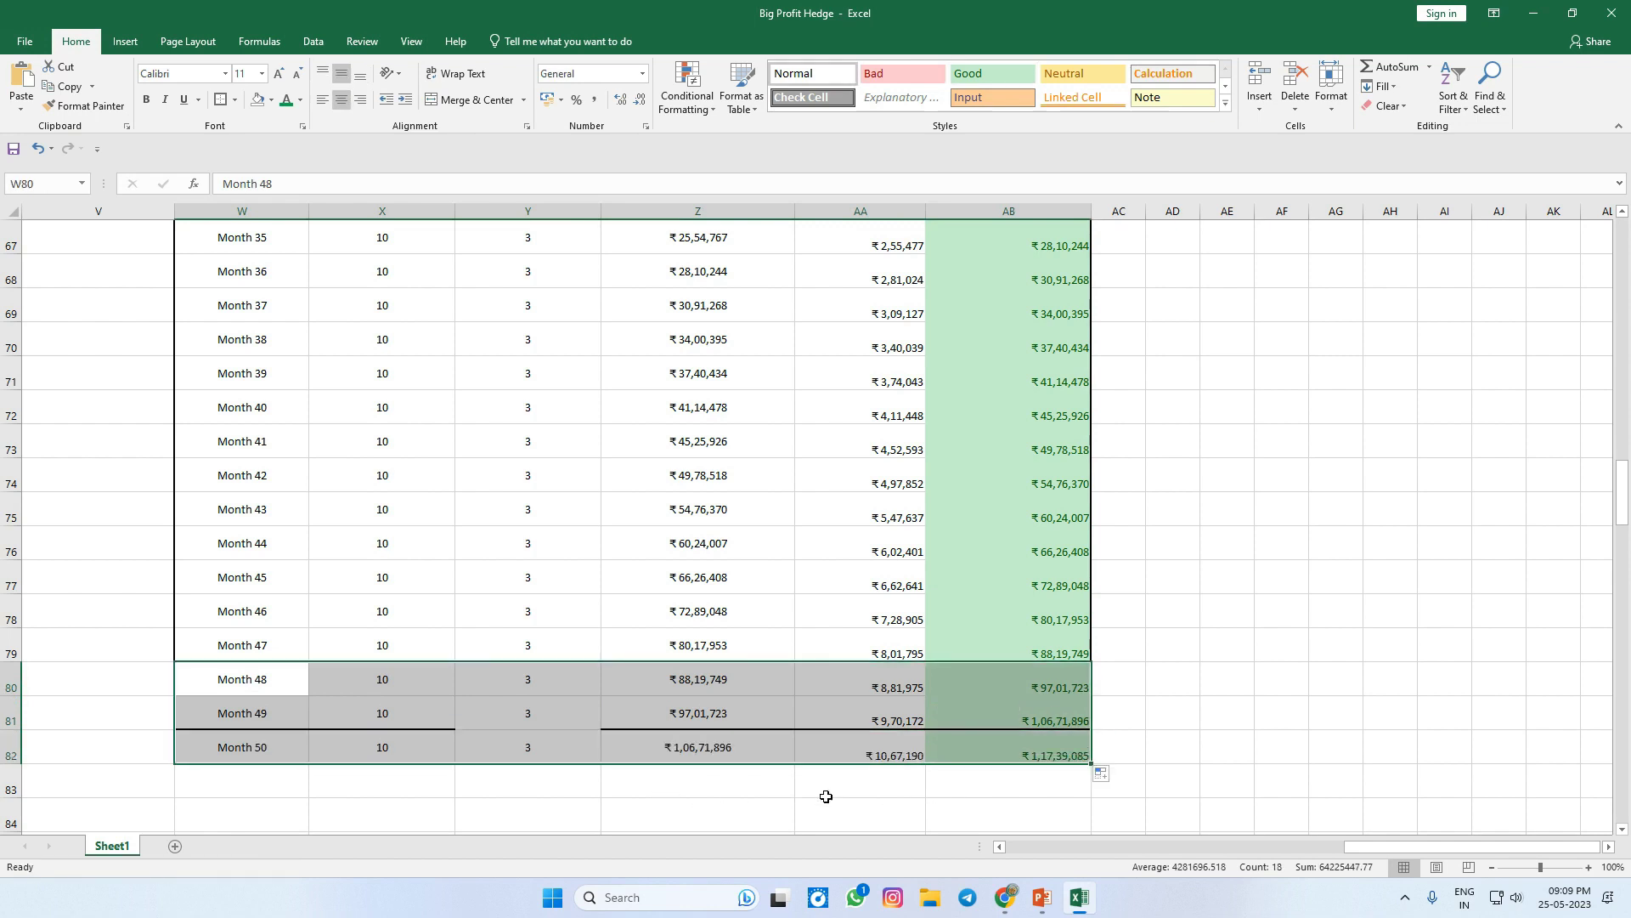
{"action": "left_click", "coordinate": [1025, 769]}
{"action": "left_click", "coordinate": [281, 758]}
{"action": "left_click", "coordinate": [1031, 757]}
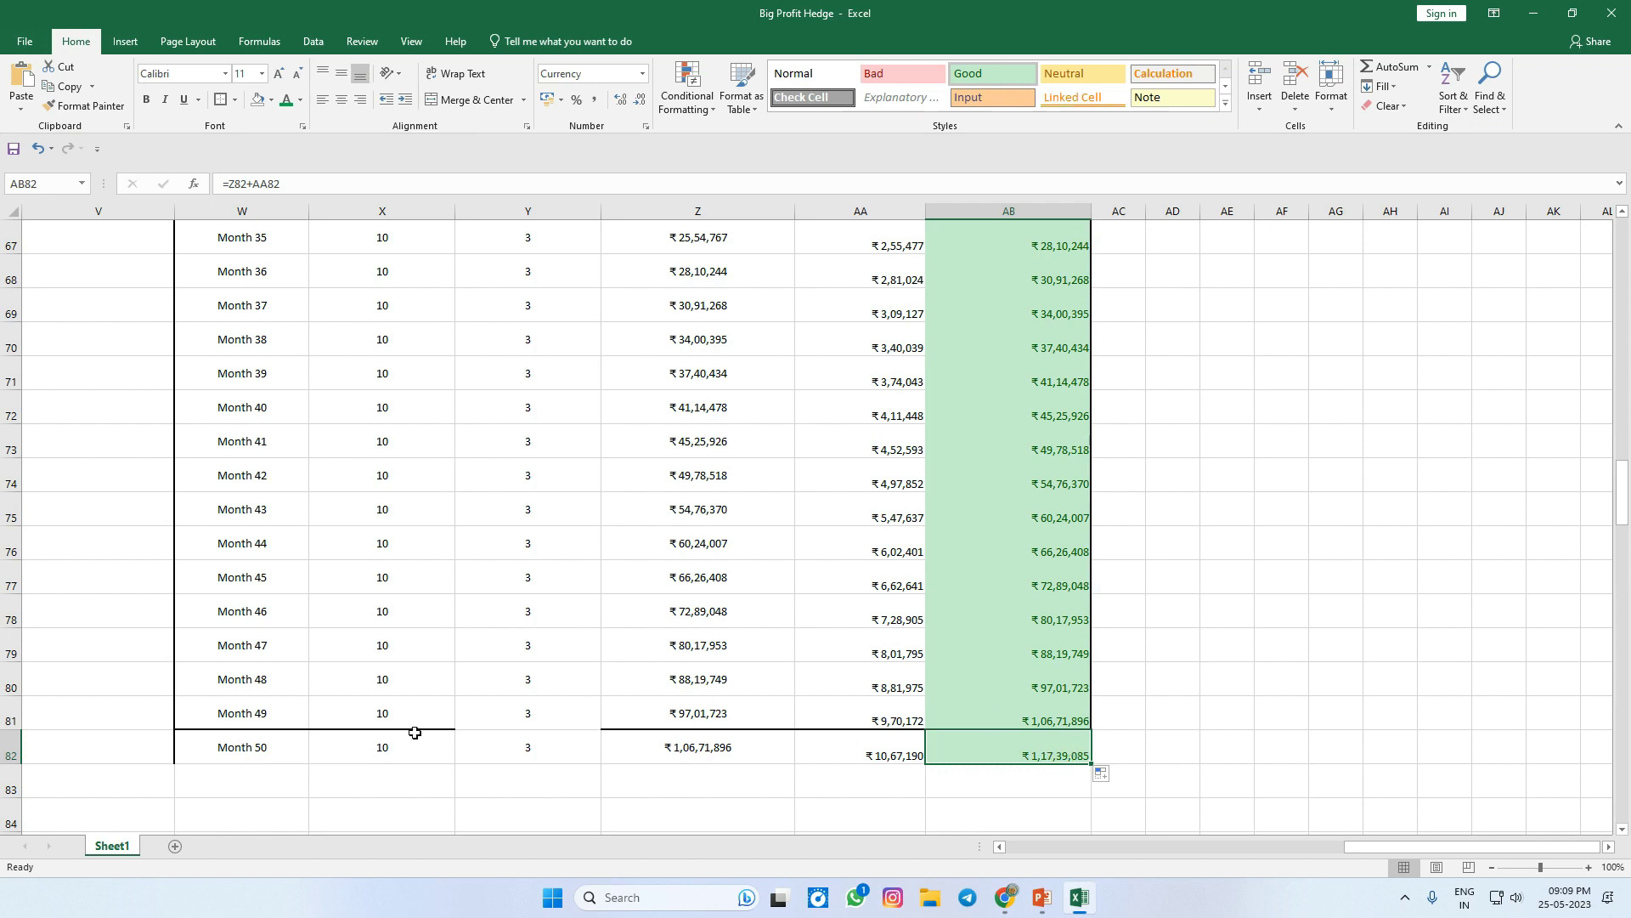
{"action": "left_click_drag", "start_coordinate": [212, 748], "coordinate": [977, 749]}
{"action": "left_click", "coordinate": [1181, 648]}
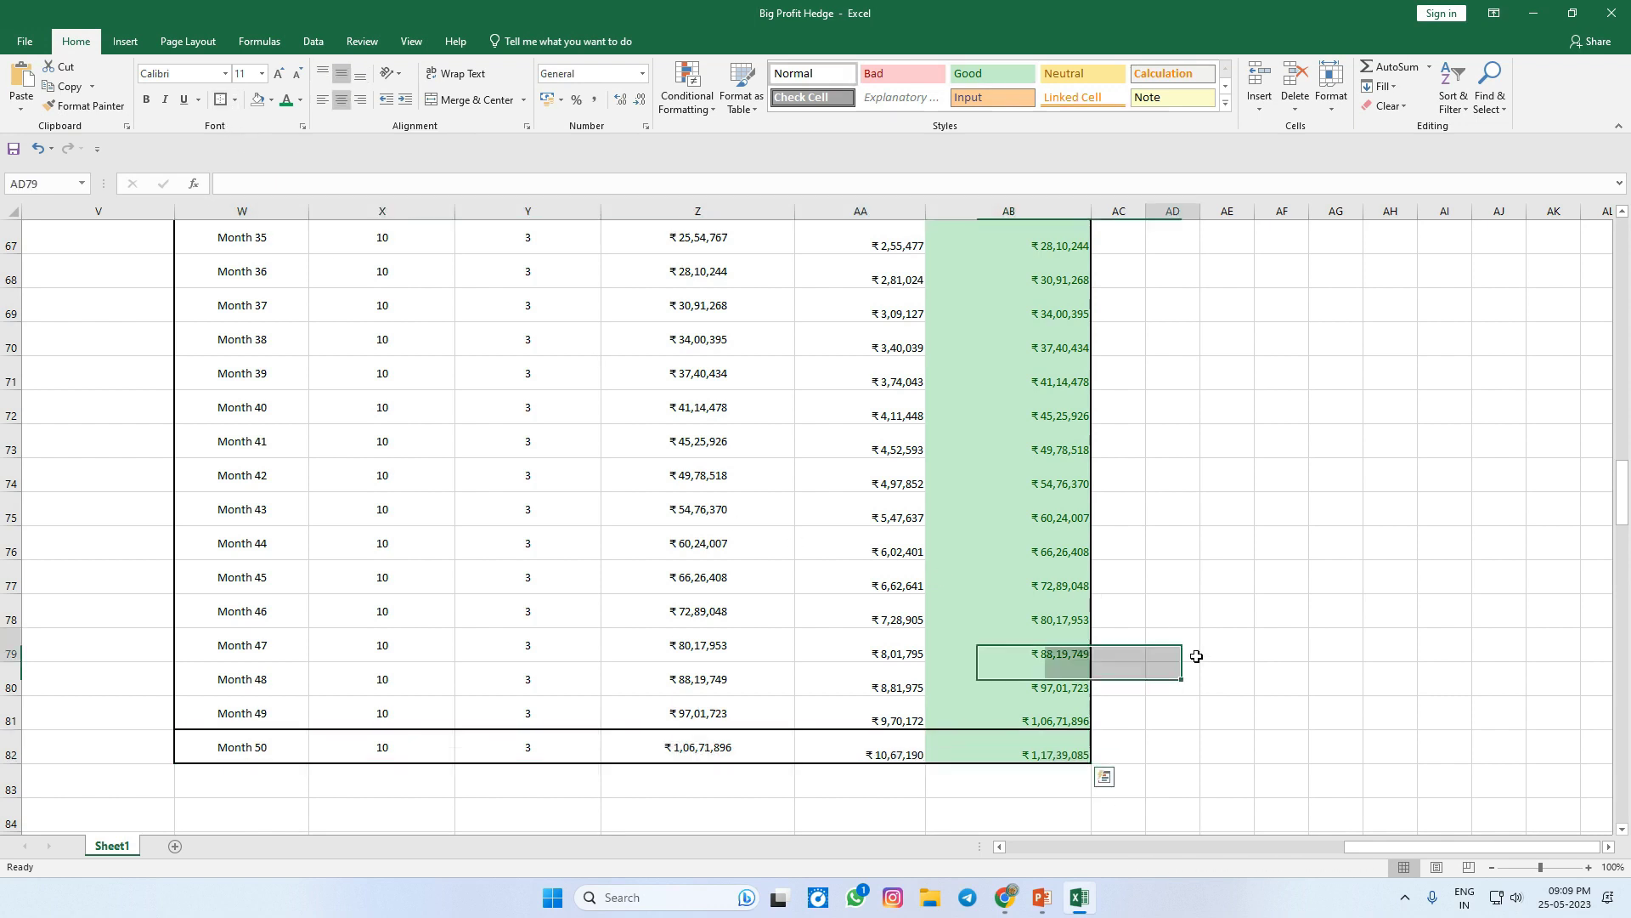